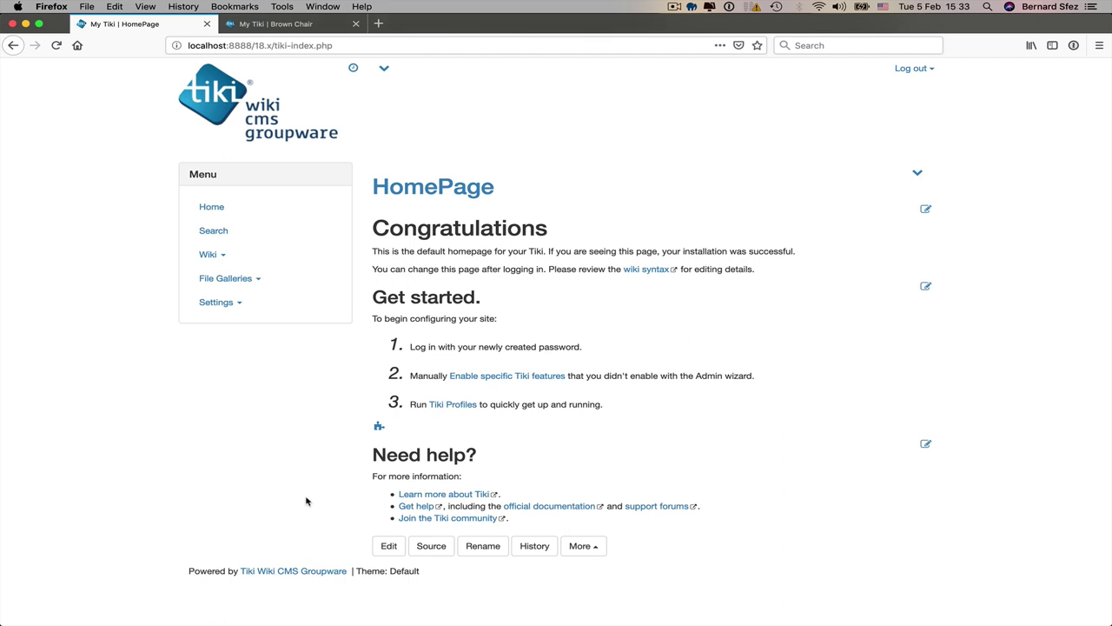
Step: In the Control Panels, show advanced preferences and save that filter as the default
{"action": "left_click", "coordinate": [228, 303]}
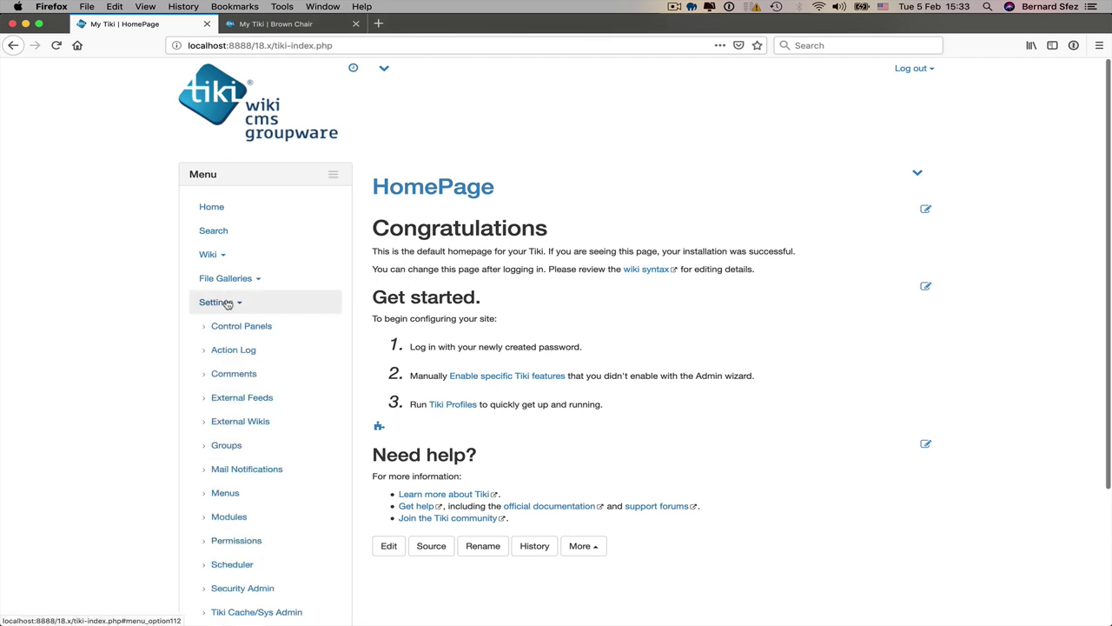
{"action": "left_click", "coordinate": [263, 326]}
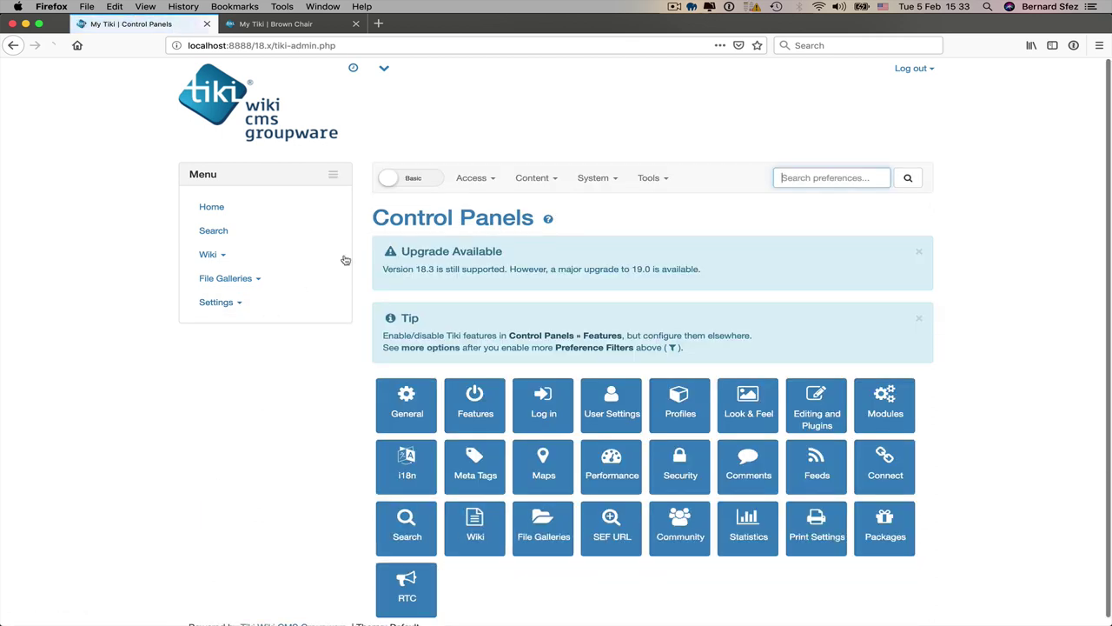
{"action": "left_click", "coordinate": [434, 182]}
{"action": "left_click", "coordinate": [483, 179]}
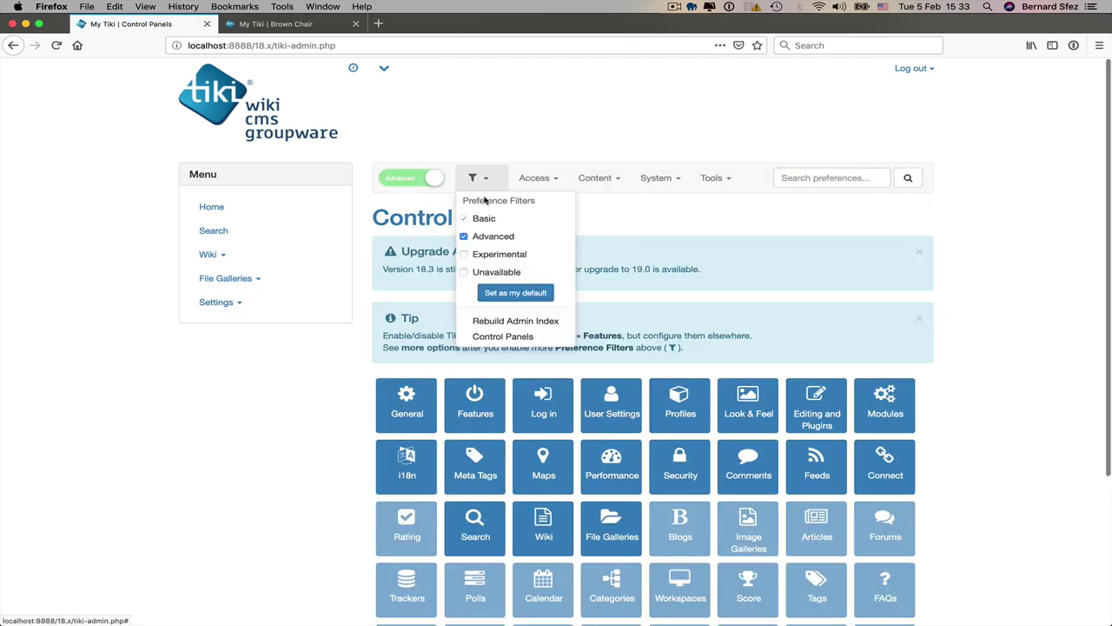
{"action": "left_click", "coordinate": [502, 295]}
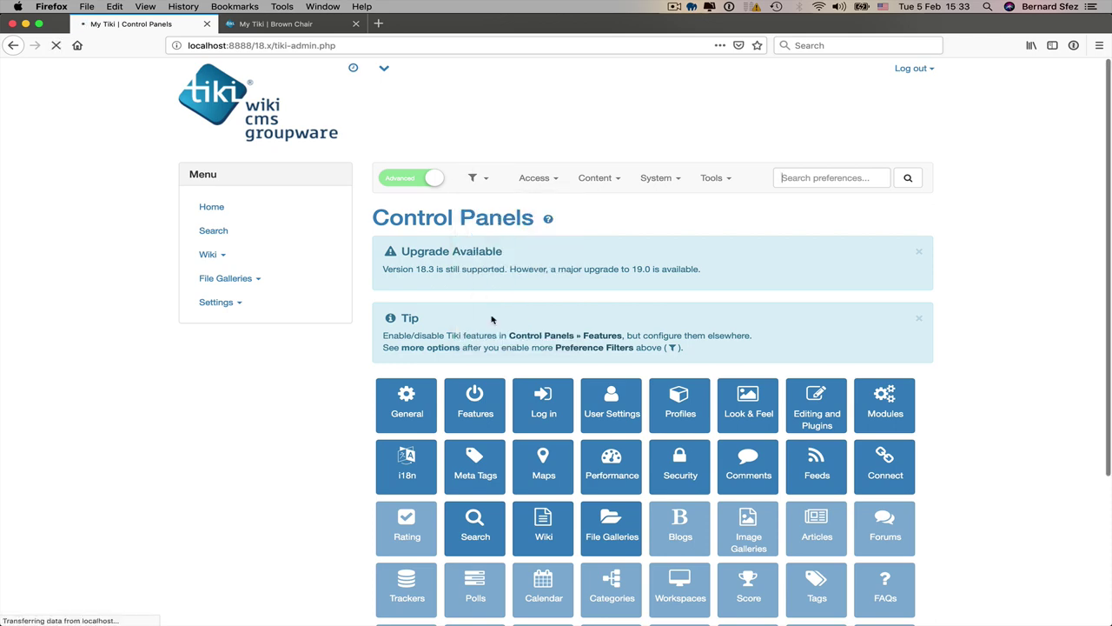
Step: Enable the Trackers feature on the Features admin page
{"action": "left_click", "coordinate": [474, 416]}
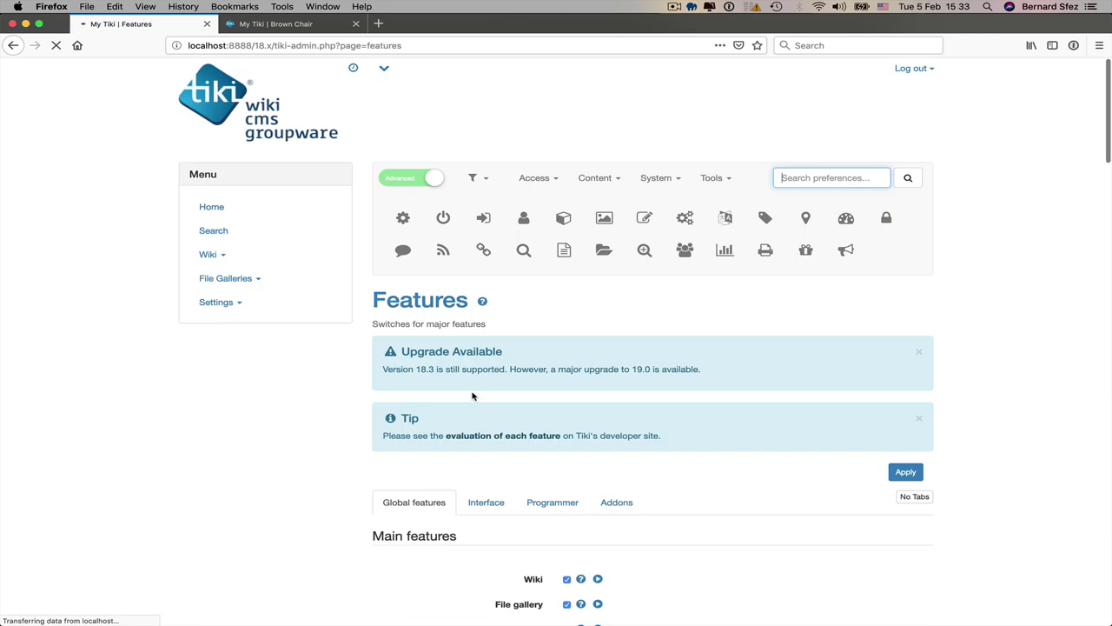
{"action": "scroll", "coordinate": [473, 391], "scroll_direction": "down", "scroll_amount": 5}
{"action": "left_click", "coordinate": [567, 285]}
{"action": "scroll", "coordinate": [774, 216], "scroll_direction": "up", "scroll_amount": 3}
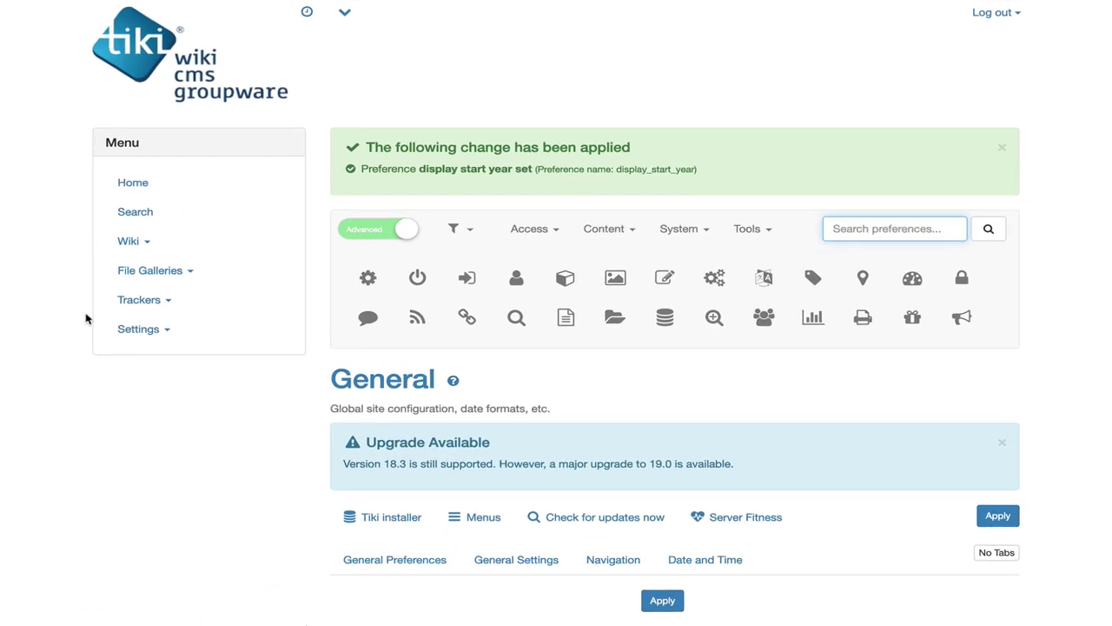
Step: Create a tracker named 'Contact tracker' with a wiki-parsed description and save it
{"action": "left_click", "coordinate": [129, 301]}
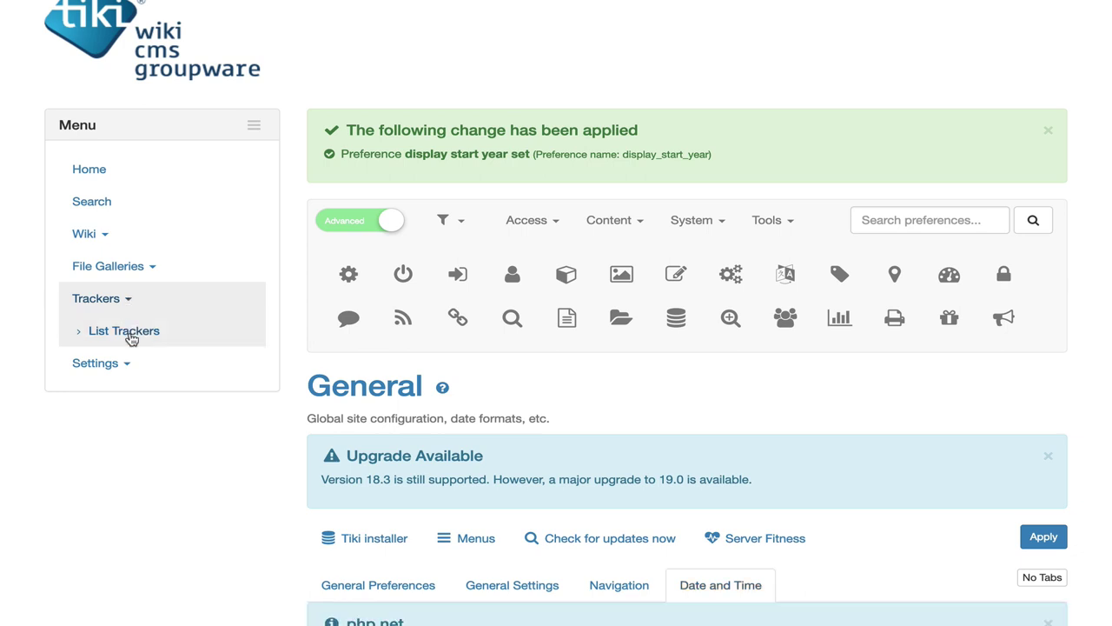
{"action": "left_click", "coordinate": [125, 333]}
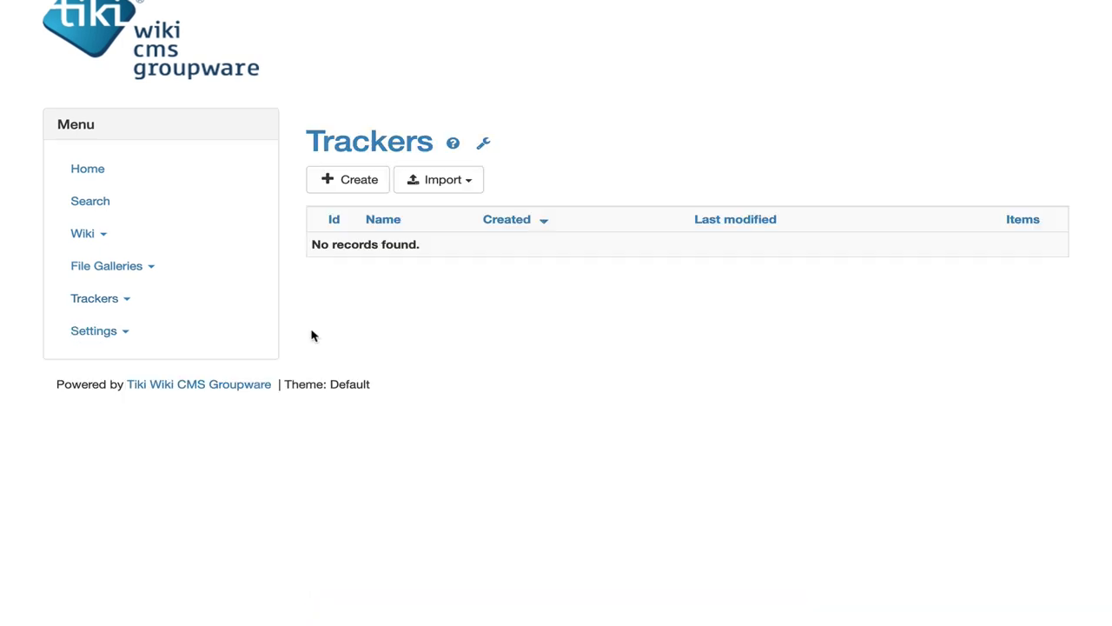
{"action": "left_click", "coordinate": [354, 184]}
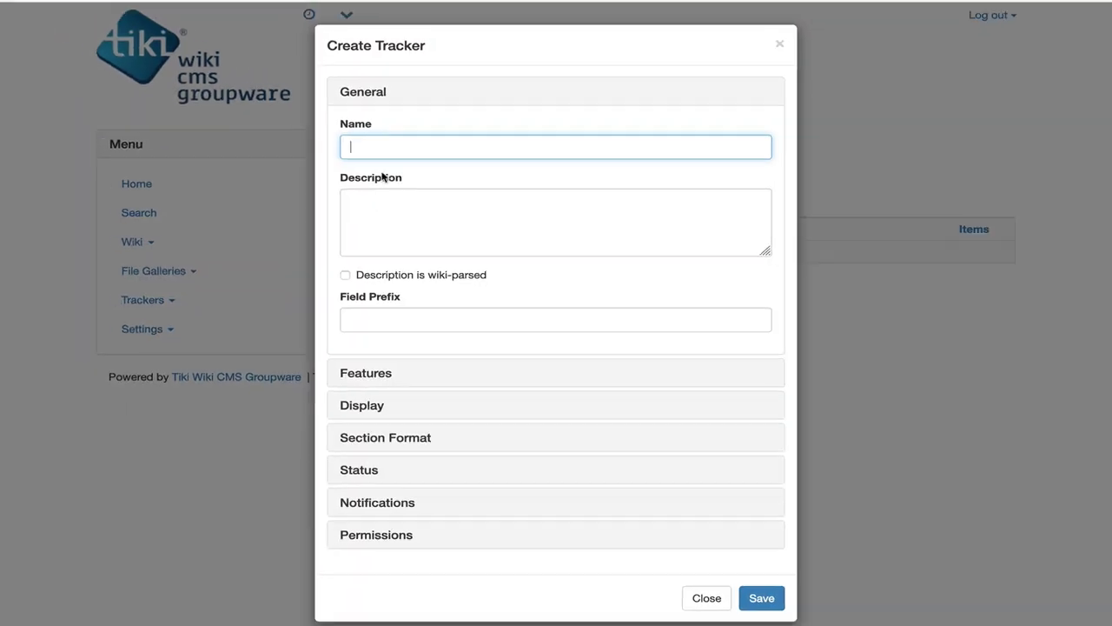
{"action": "left_click", "coordinate": [391, 145]}
{"action": "type", "text": "Cont"}
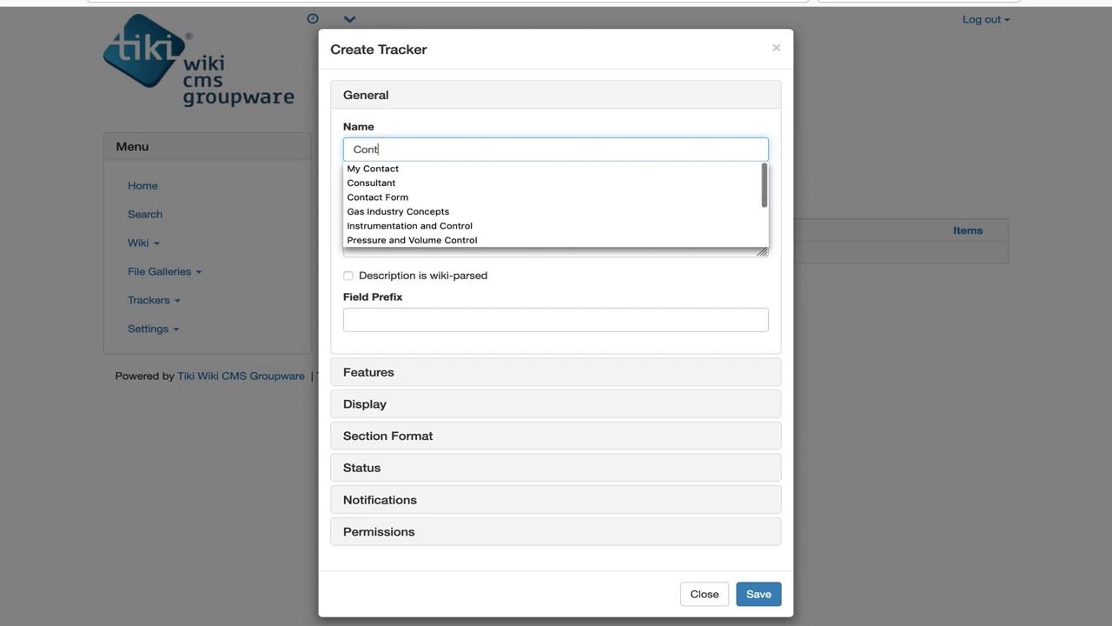
{"action": "type", "text": "act tracker"}
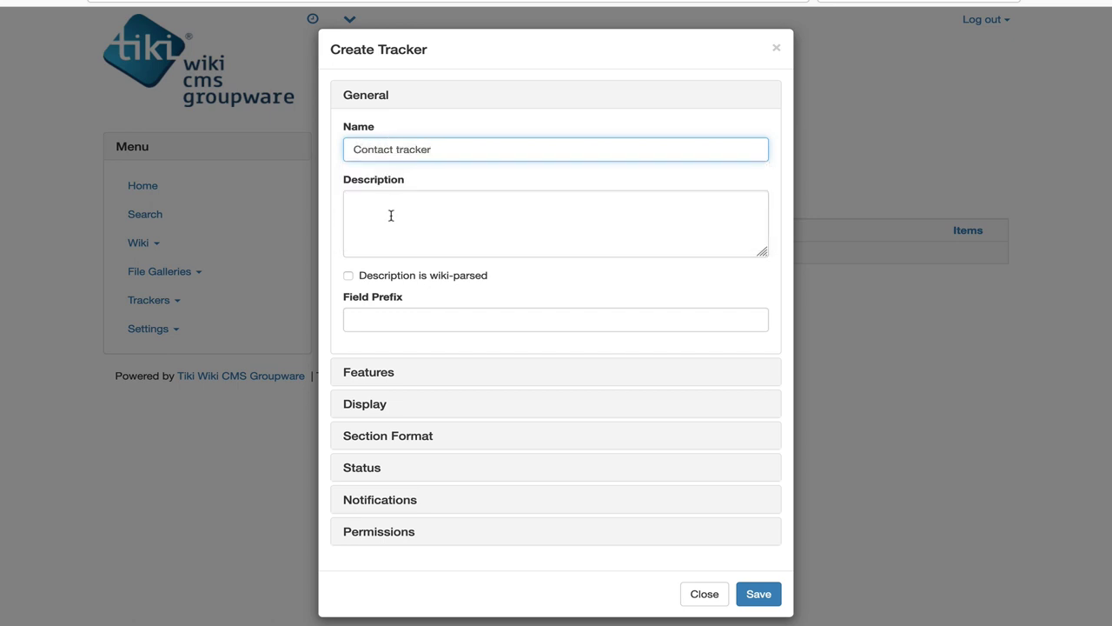
{"action": "left_click", "coordinate": [391, 215]}
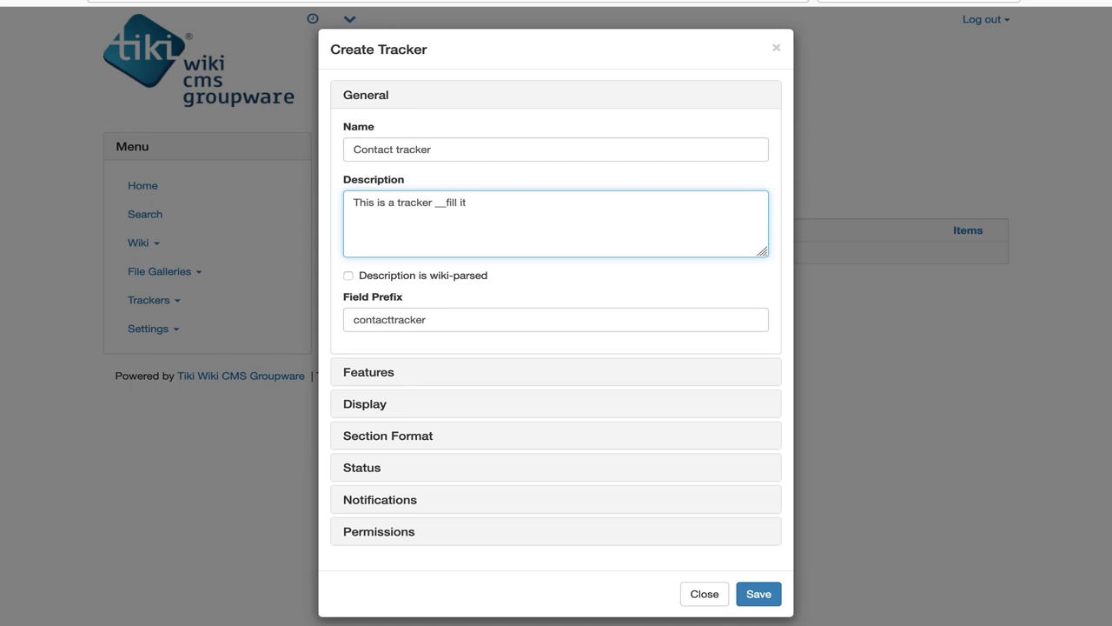
{"action": "left_click", "coordinate": [348, 277]}
{"action": "left_click", "coordinate": [758, 593]}
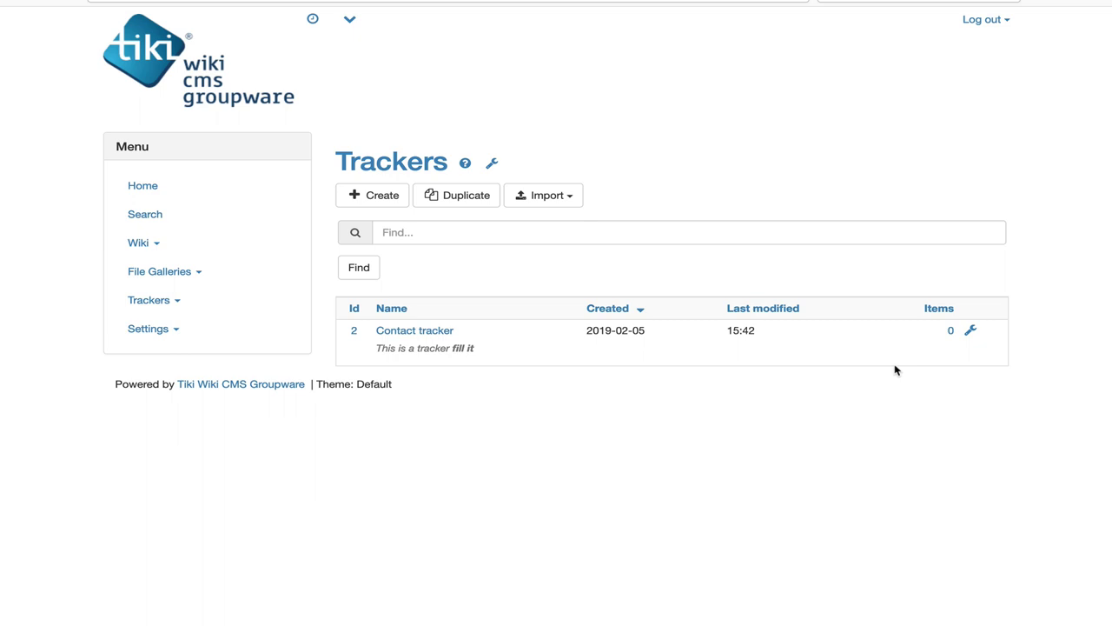
{"action": "mouse_move", "coordinate": [971, 333]}
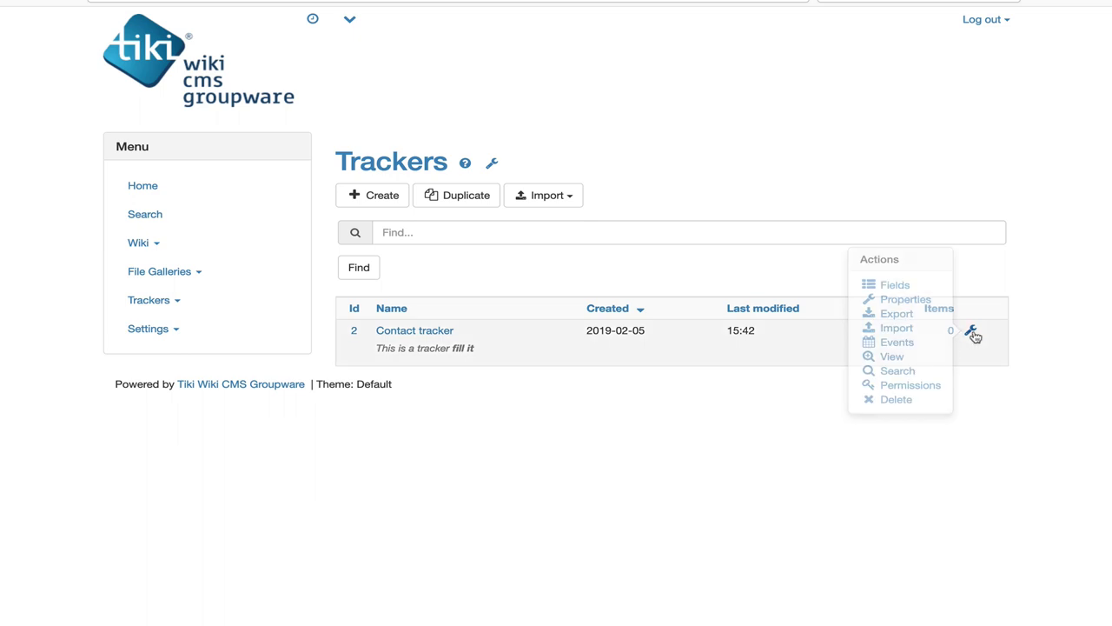
Step: Add a 'Name' text field to the Contact tracker's fields
{"action": "left_click", "coordinate": [432, 330]}
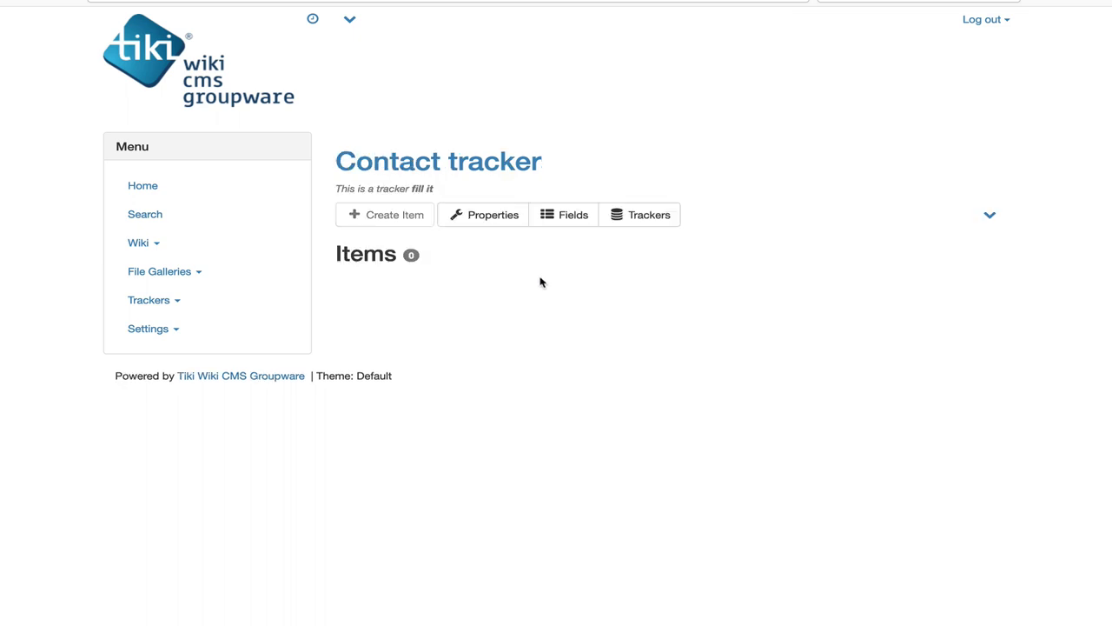
{"action": "left_click", "coordinate": [567, 218]}
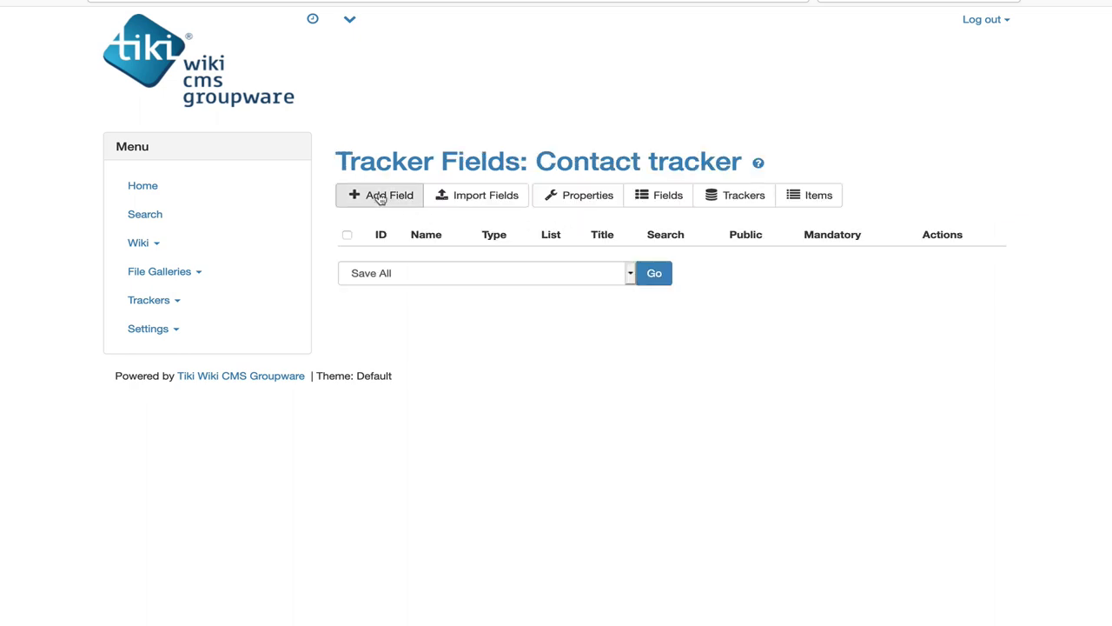
{"action": "left_click", "coordinate": [380, 198]}
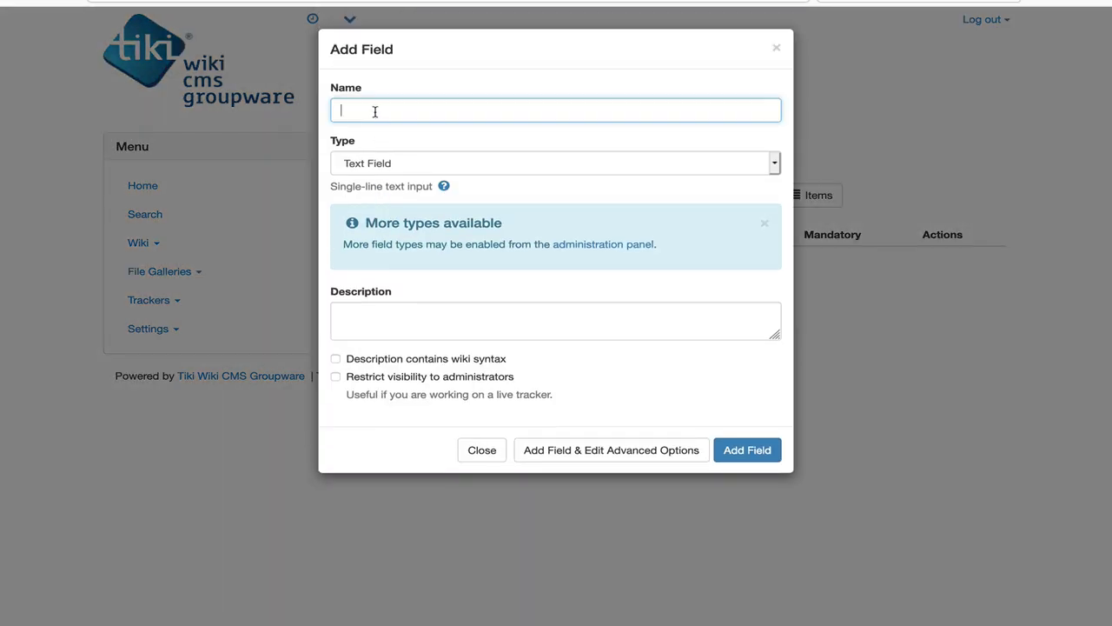
{"action": "type", "text": "Name"}
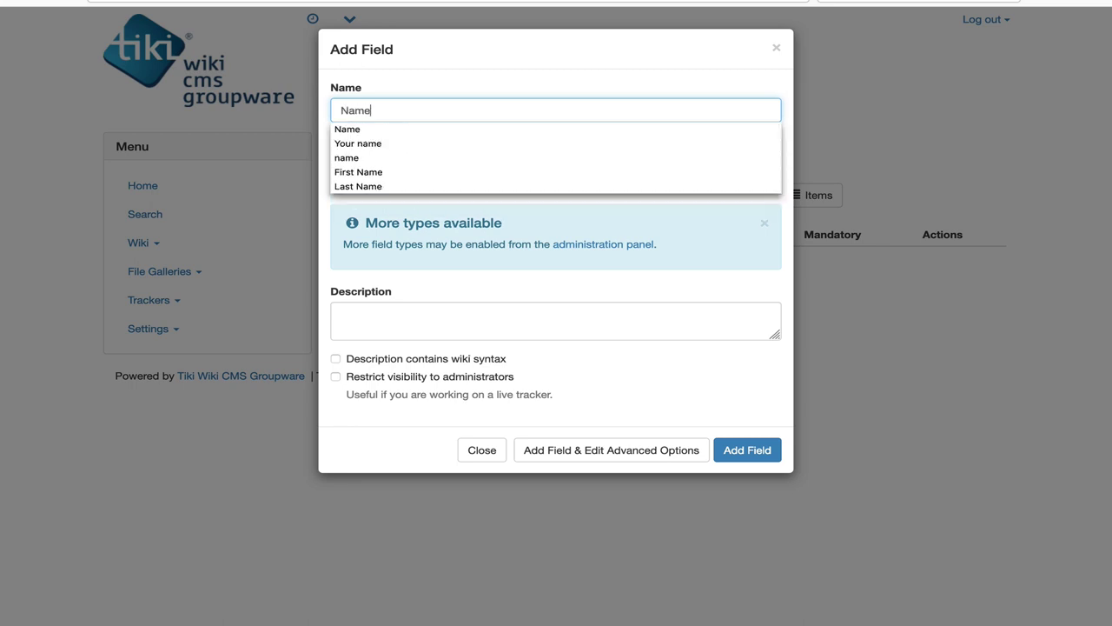
{"action": "key", "text": "Escape"}
{"action": "key", "text": "Tab"}
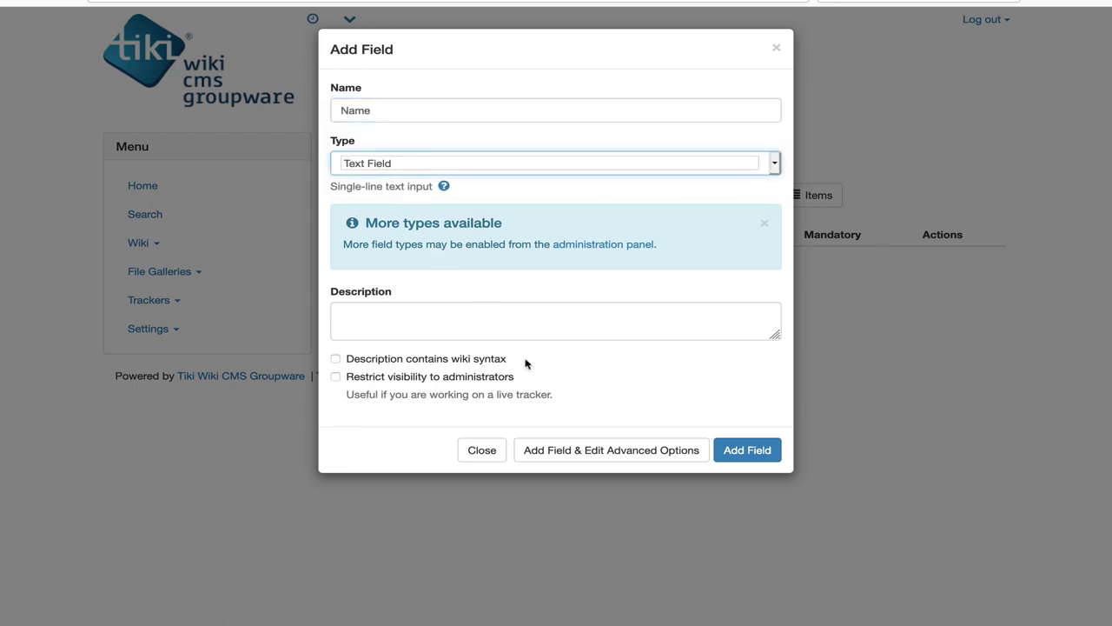
{"action": "left_click", "coordinate": [738, 450]}
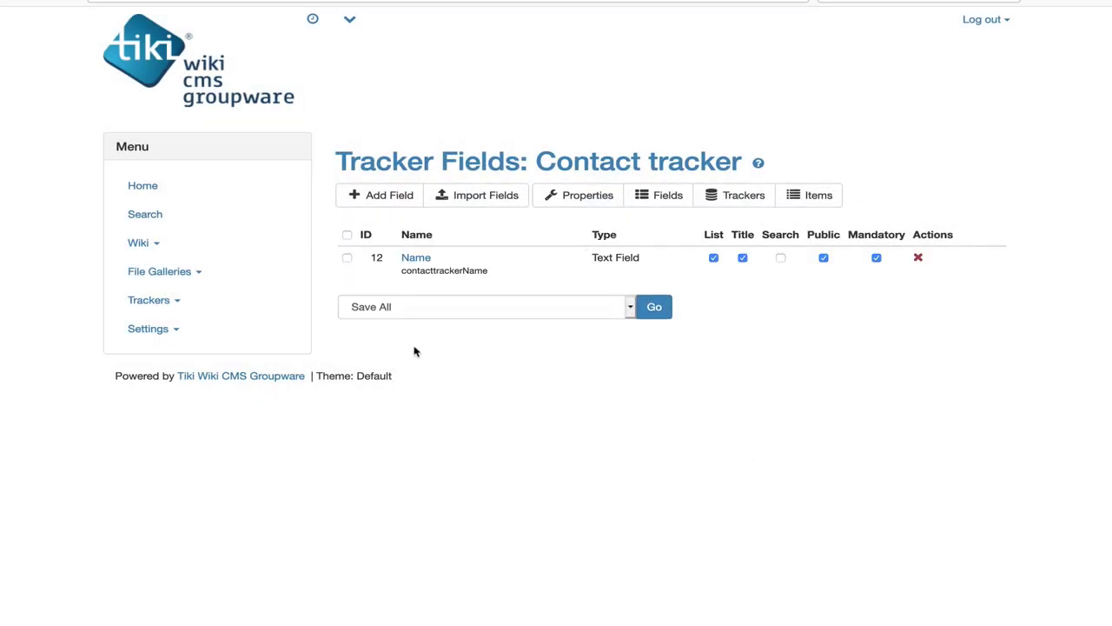
Step: Add a 'Your story' Text Area field with toolbars enabled
{"action": "left_click", "coordinate": [388, 196]}
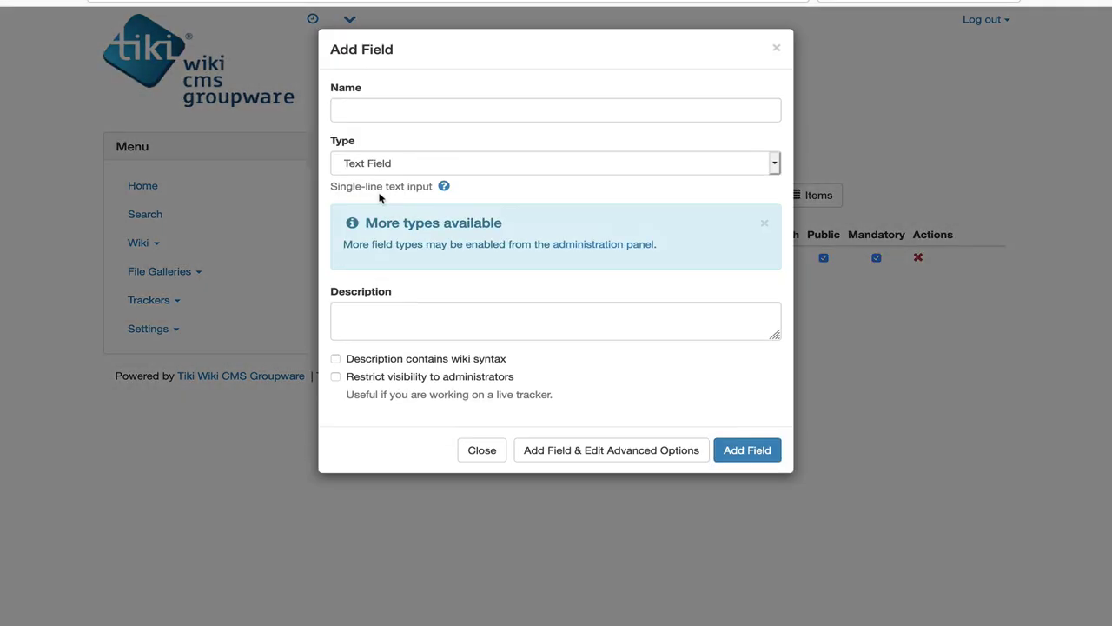
{"action": "left_click", "coordinate": [391, 110]}
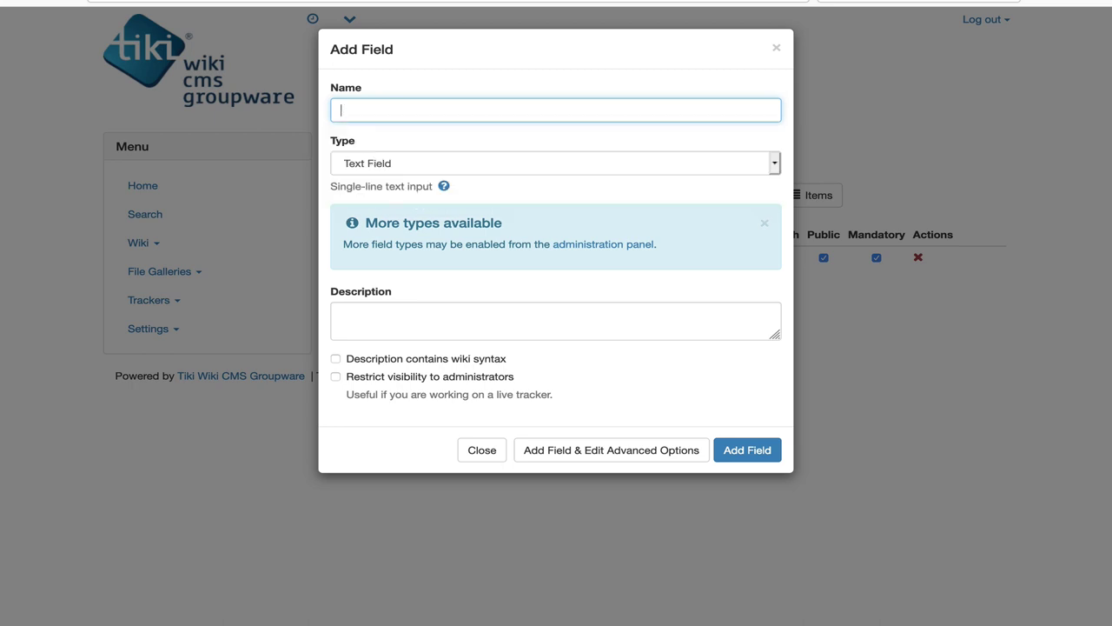
{"action": "type", "text": "Your story"}
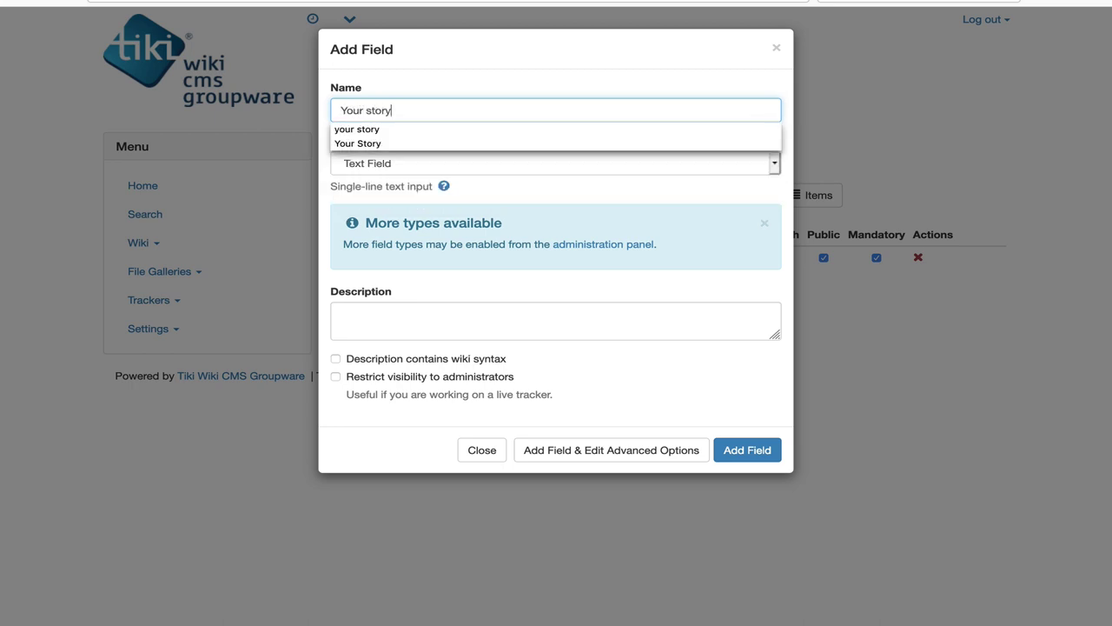
{"action": "left_click", "coordinate": [397, 166]}
{"action": "left_click", "coordinate": [373, 376]}
{"action": "left_click", "coordinate": [535, 447]}
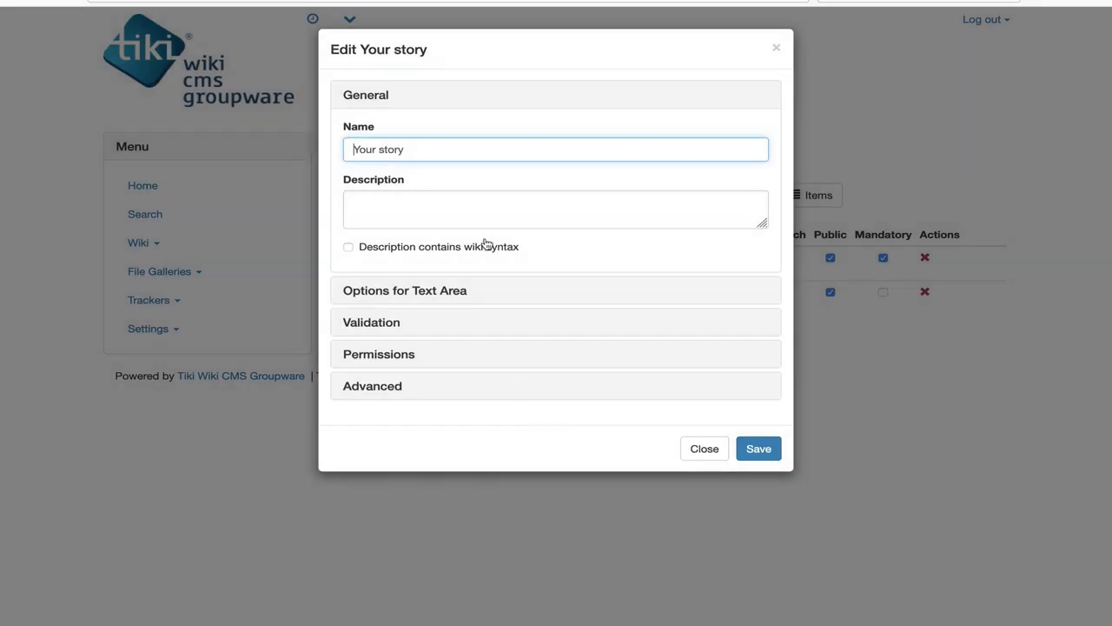
{"action": "left_click", "coordinate": [478, 296]}
{"action": "left_click", "coordinate": [441, 224]}
{"action": "left_click", "coordinate": [442, 230]}
{"action": "scroll", "coordinate": [675, 611], "scroll_direction": "down", "scroll_amount": 5}
{"action": "scroll", "coordinate": [719, 622], "scroll_direction": "down", "scroll_amount": 2}
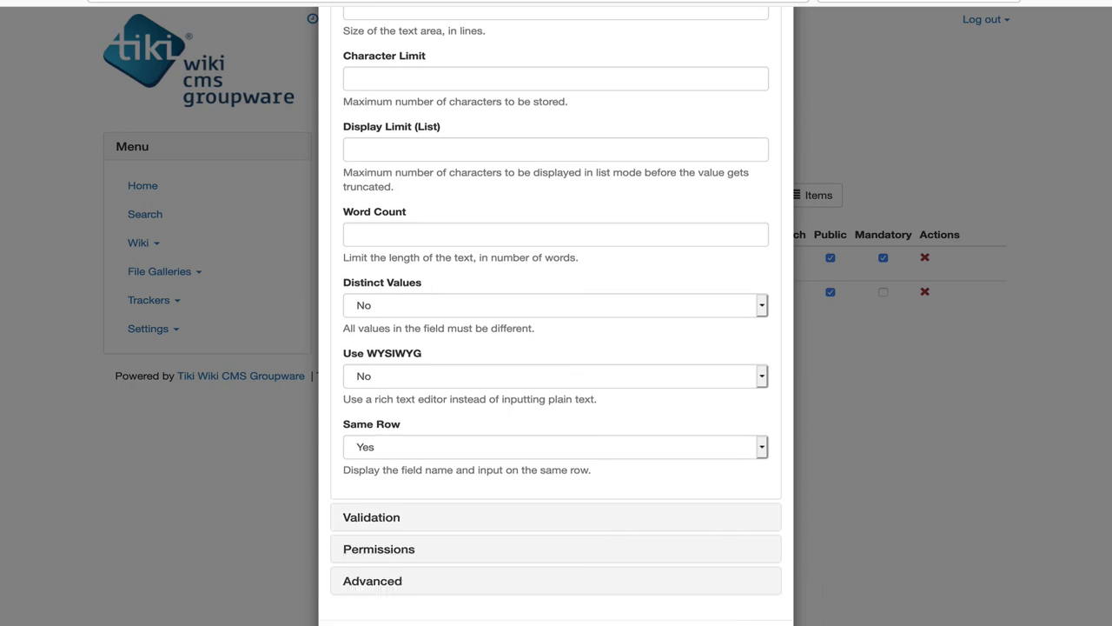
{"action": "left_click", "coordinate": [720, 619]}
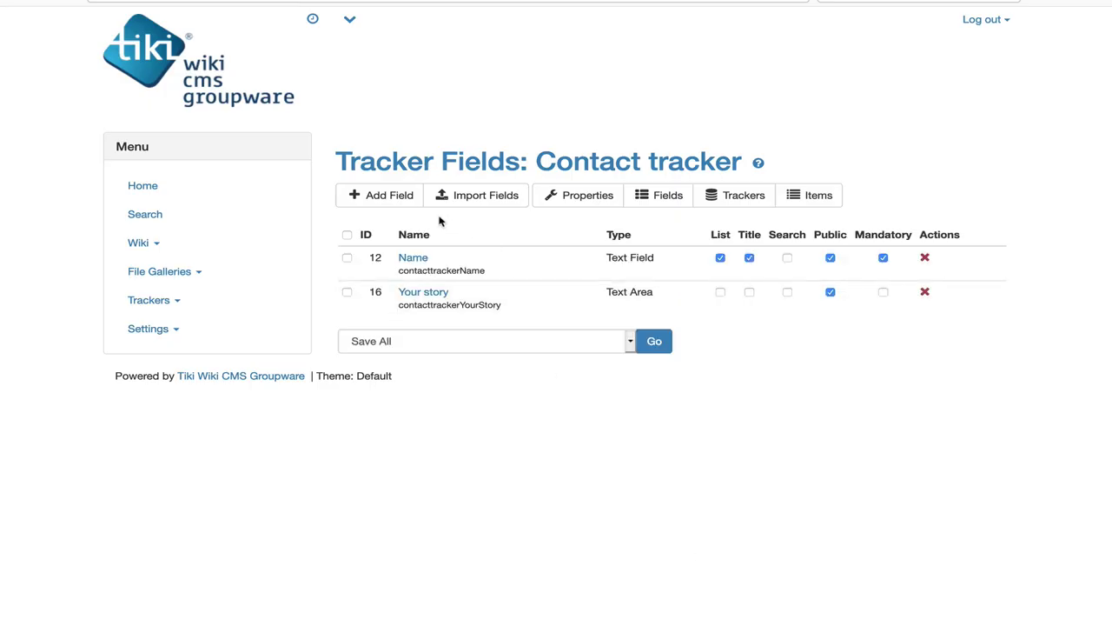
Step: Add a Birthdate Date and Time field storing date only, starting from year 1960
{"action": "left_click", "coordinate": [399, 198]}
{"action": "type", "text": "Bir"}
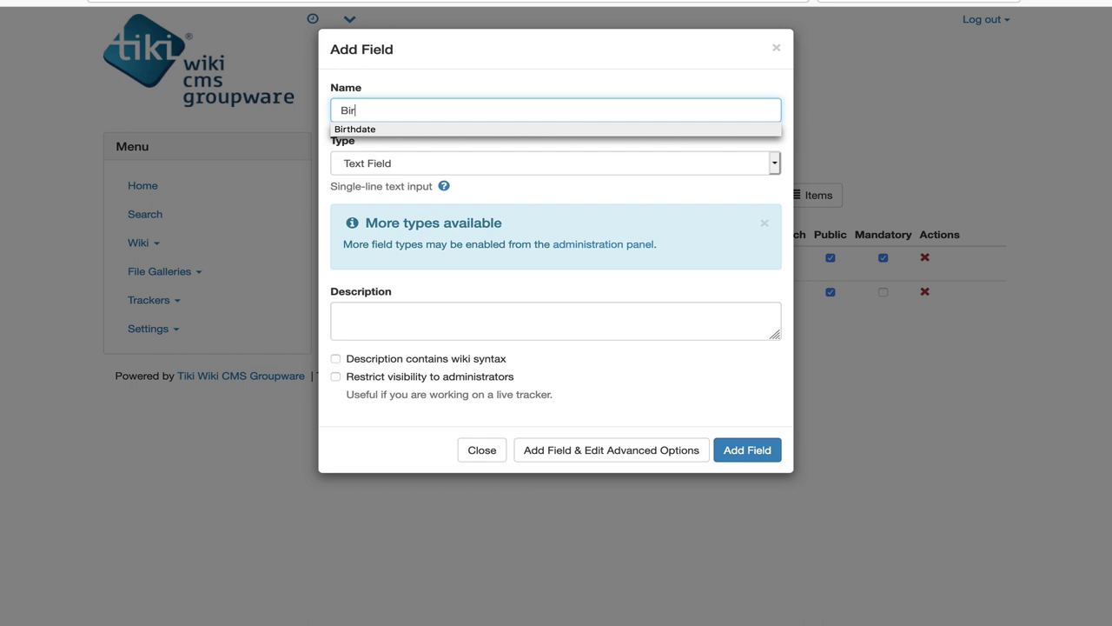
{"action": "left_click", "coordinate": [354, 129]}
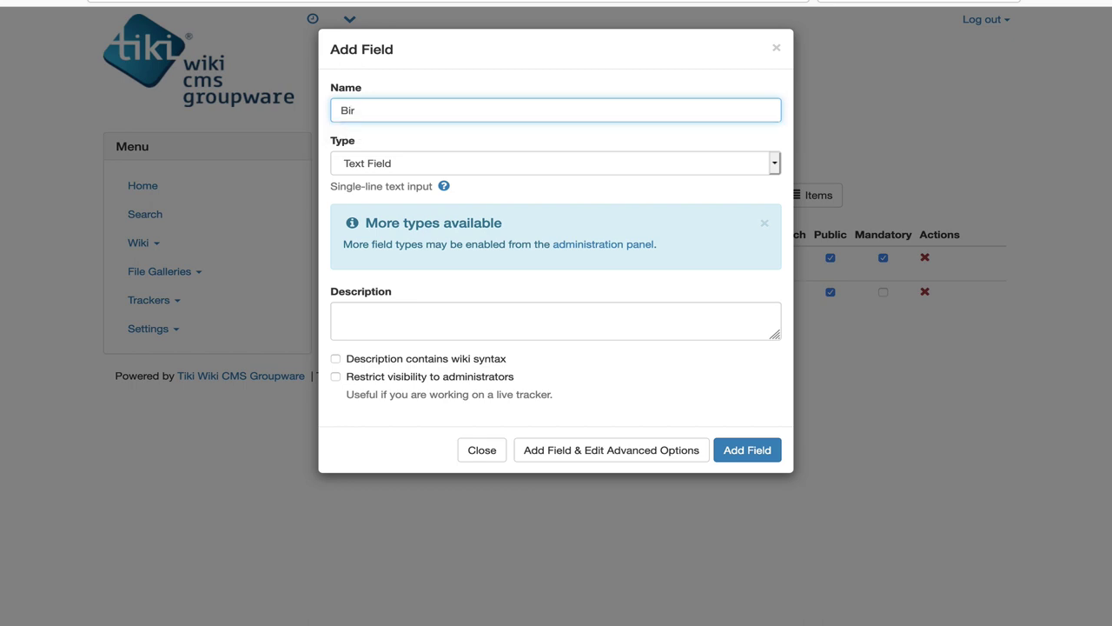
{"action": "left_click", "coordinate": [385, 165]}
{"action": "left_click", "coordinate": [376, 206]}
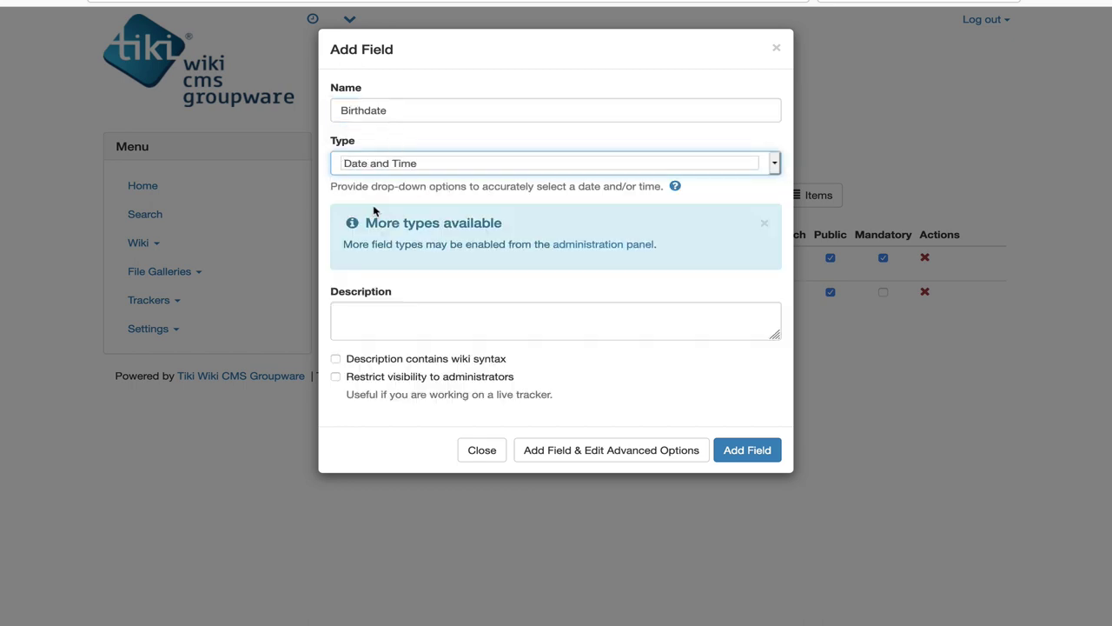
{"action": "left_click", "coordinate": [545, 449]}
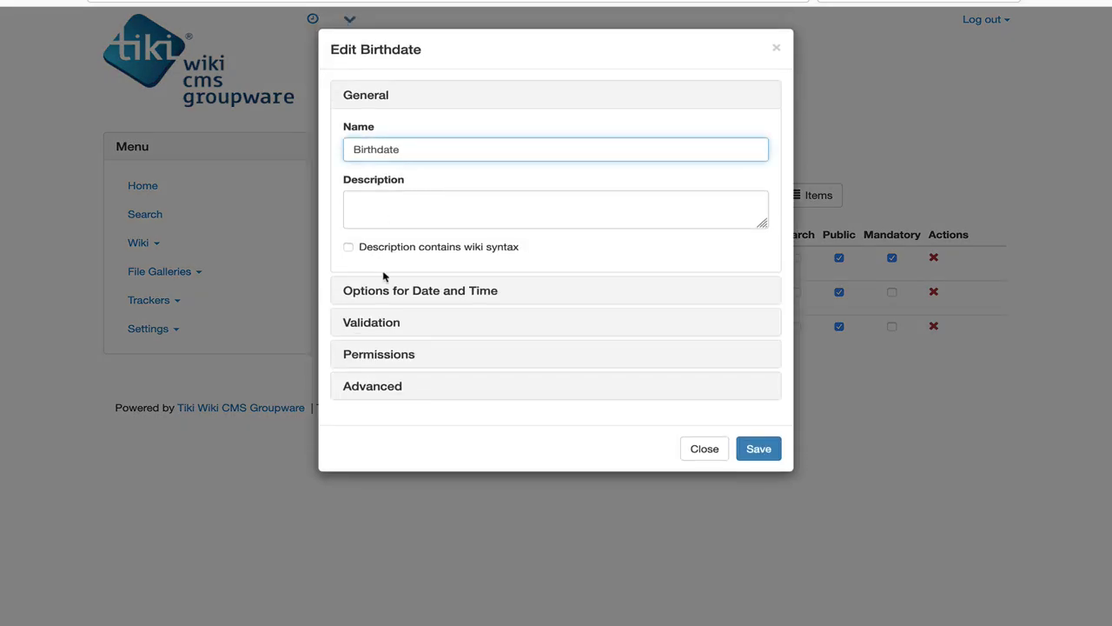
{"action": "left_click", "coordinate": [384, 288]}
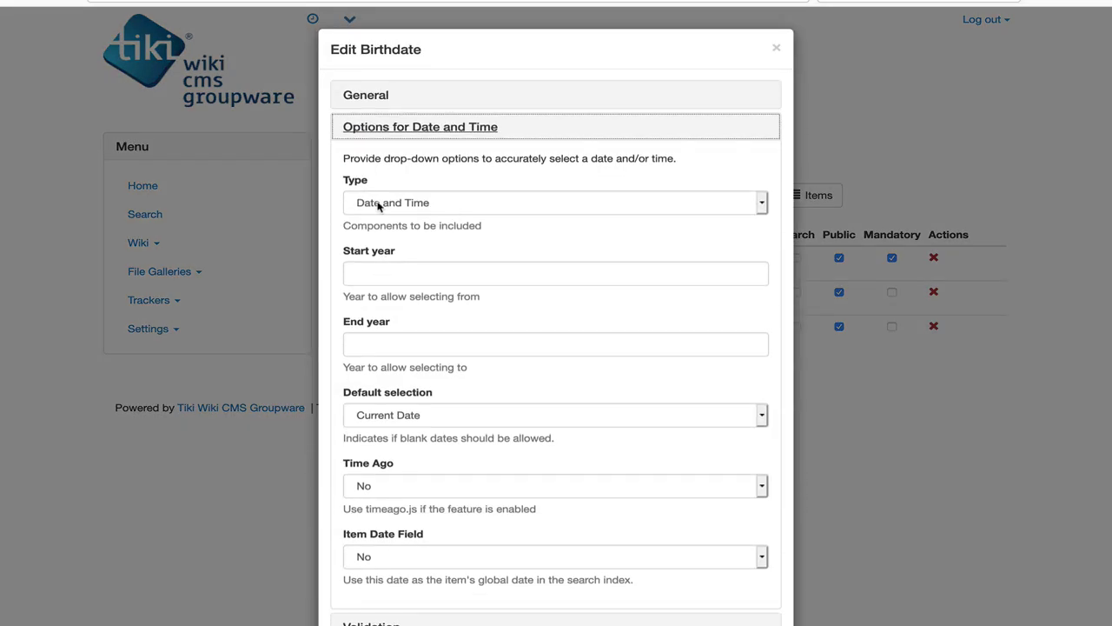
{"action": "left_click", "coordinate": [380, 205]}
{"action": "left_click", "coordinate": [380, 210]}
{"action": "left_click", "coordinate": [375, 273]}
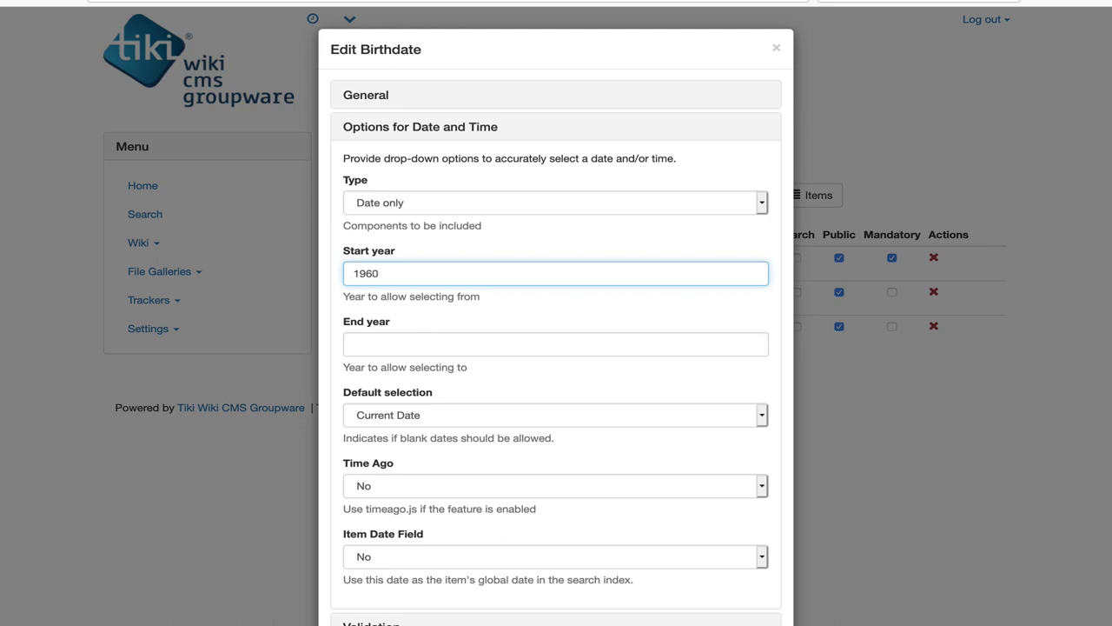
{"action": "scroll", "coordinate": [379, 346], "scroll_direction": "down", "scroll_amount": 2}
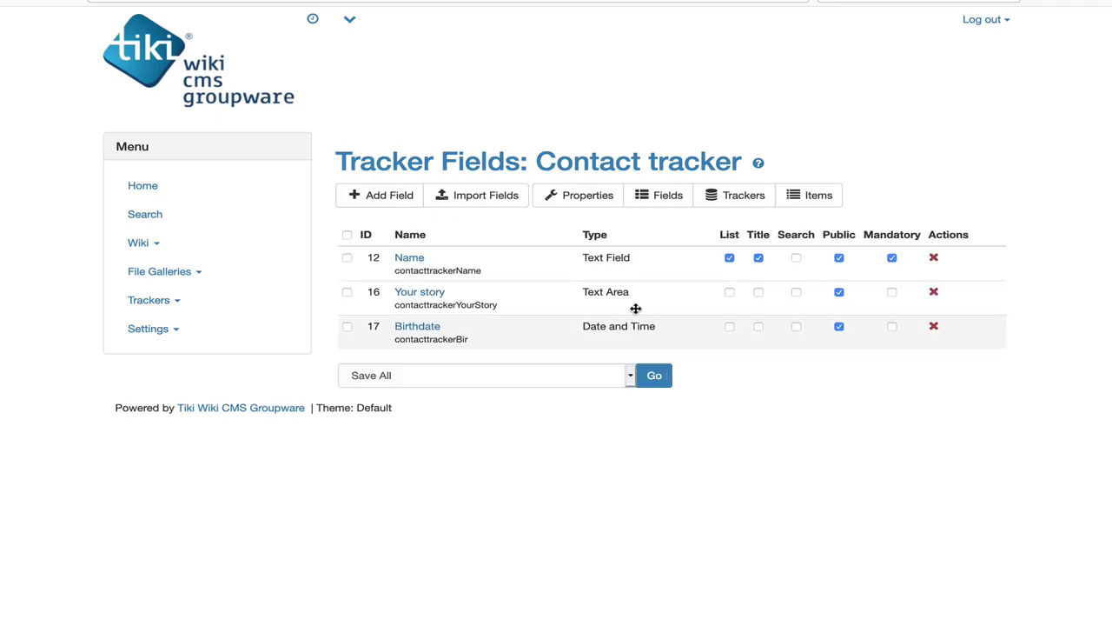
Step: Add an Email field of type Email
{"action": "left_click", "coordinate": [379, 200]}
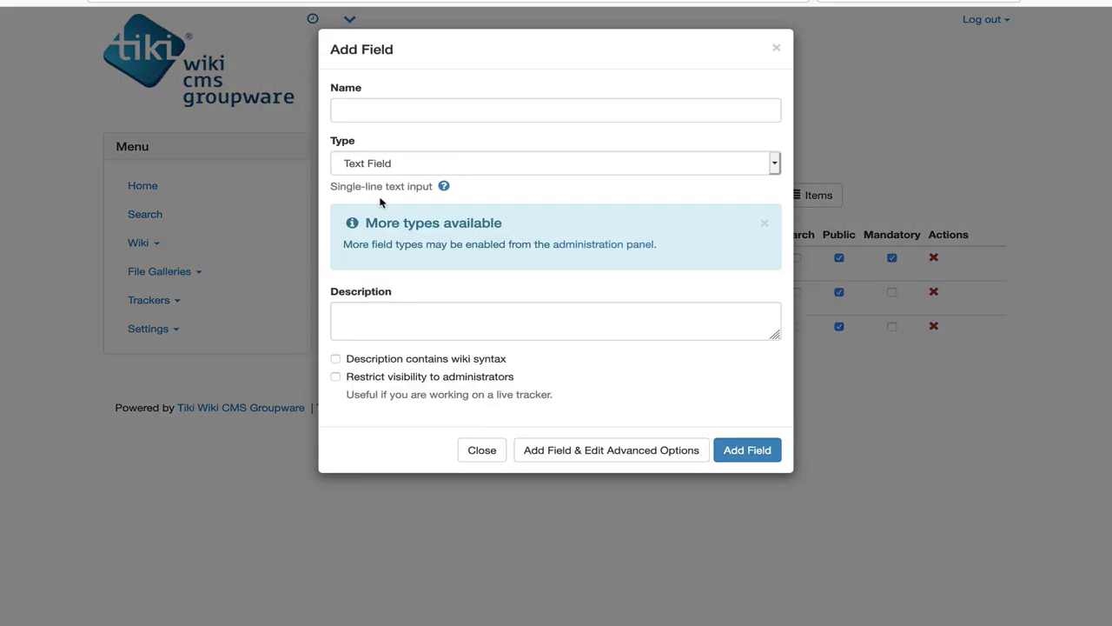
{"action": "left_click", "coordinate": [385, 108]}
{"action": "type", "text": "Email"}
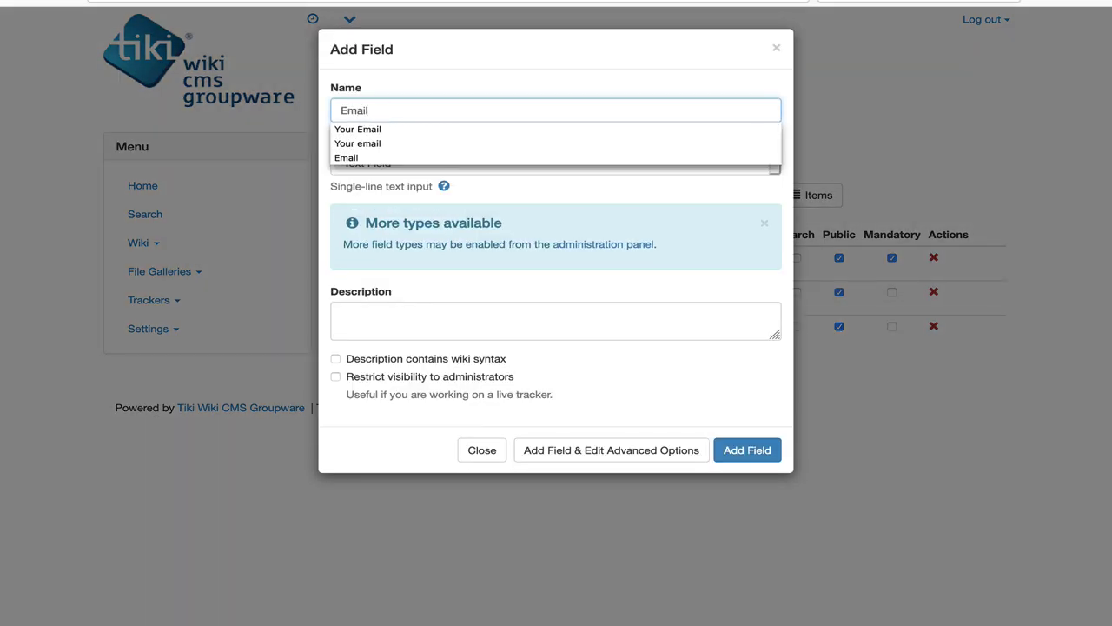
{"action": "left_click", "coordinate": [387, 164]}
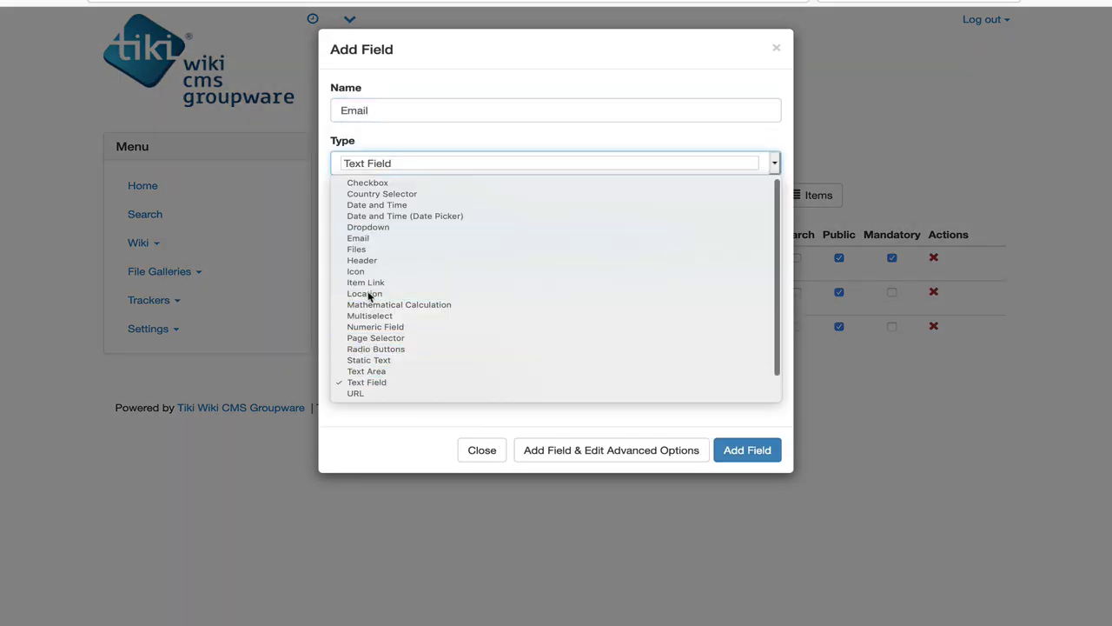
{"action": "left_click", "coordinate": [358, 237]}
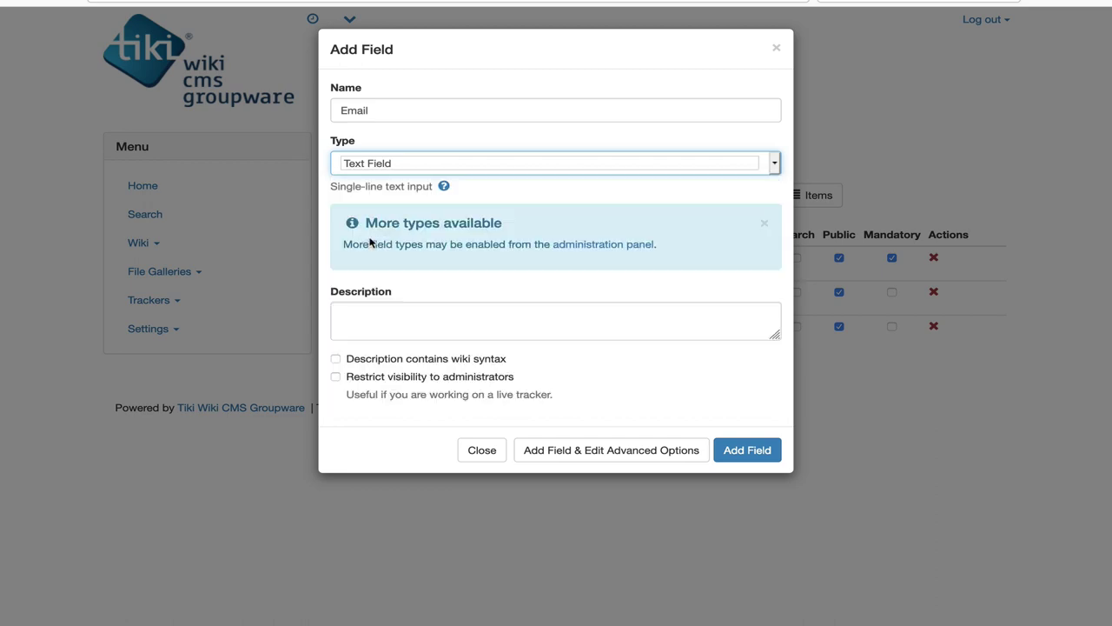
{"action": "left_click", "coordinate": [745, 450]}
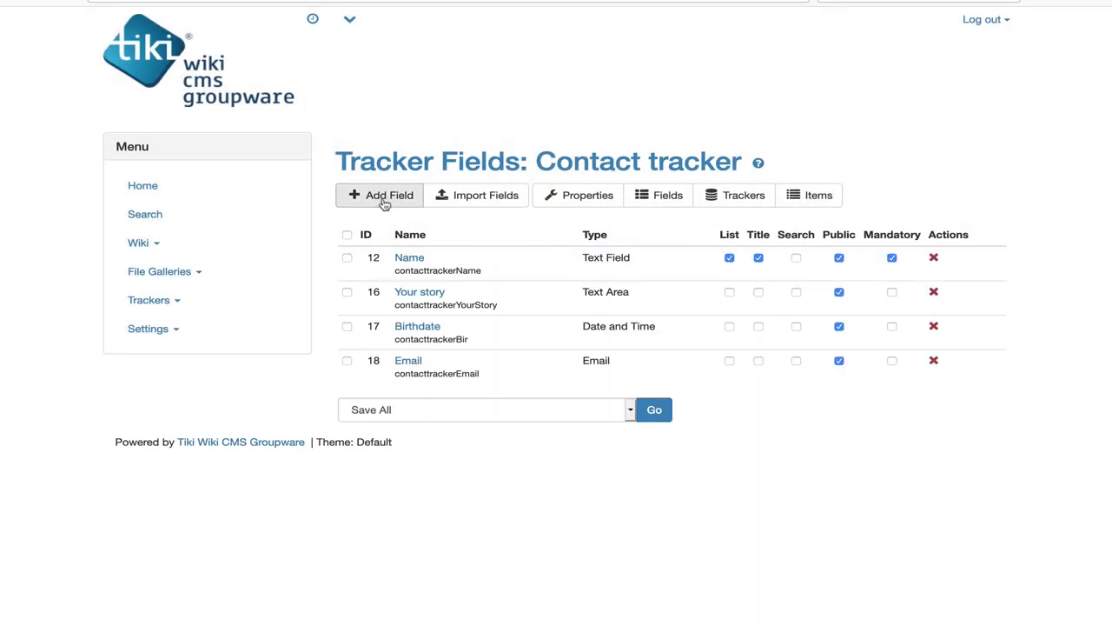
Step: Add an OS radio-button field with choices Windows, OSX, Linux
{"action": "left_click", "coordinate": [385, 196]}
{"action": "left_click", "coordinate": [362, 111]}
{"action": "type", "text": "OS"}
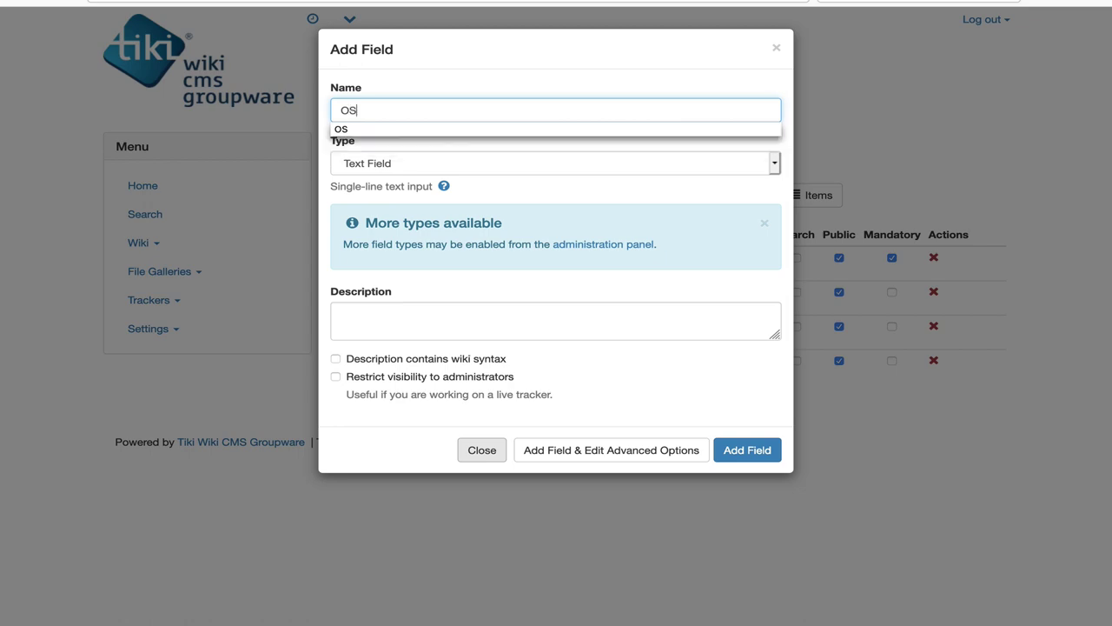
{"action": "key", "text": "Tab"}
{"action": "left_click", "coordinate": [390, 164]}
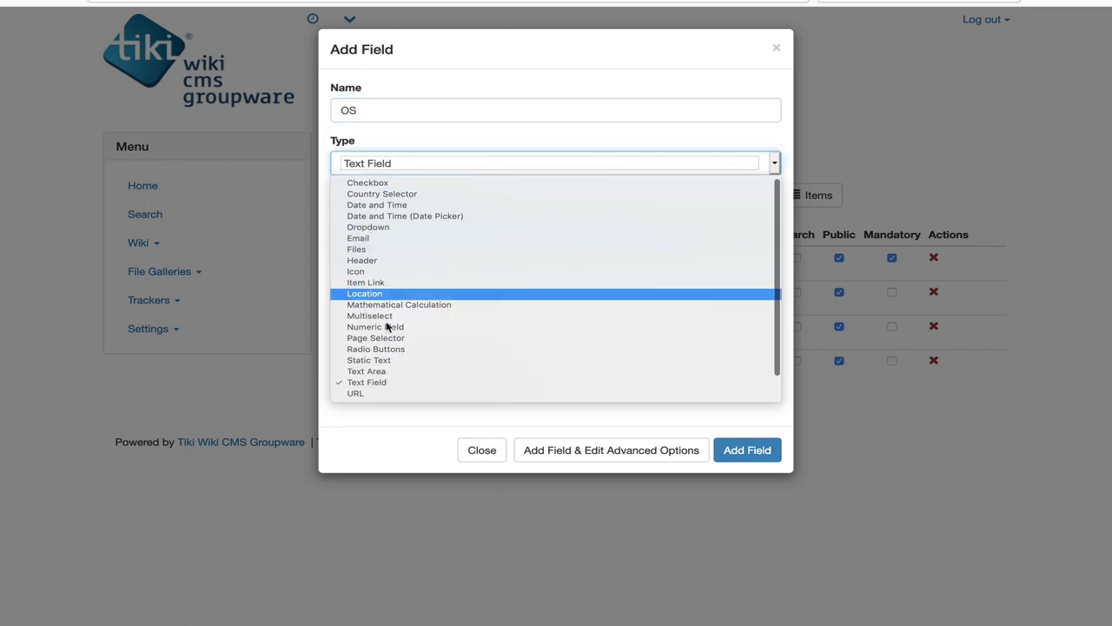
{"action": "left_click", "coordinate": [391, 348]}
{"action": "left_click", "coordinate": [554, 454]}
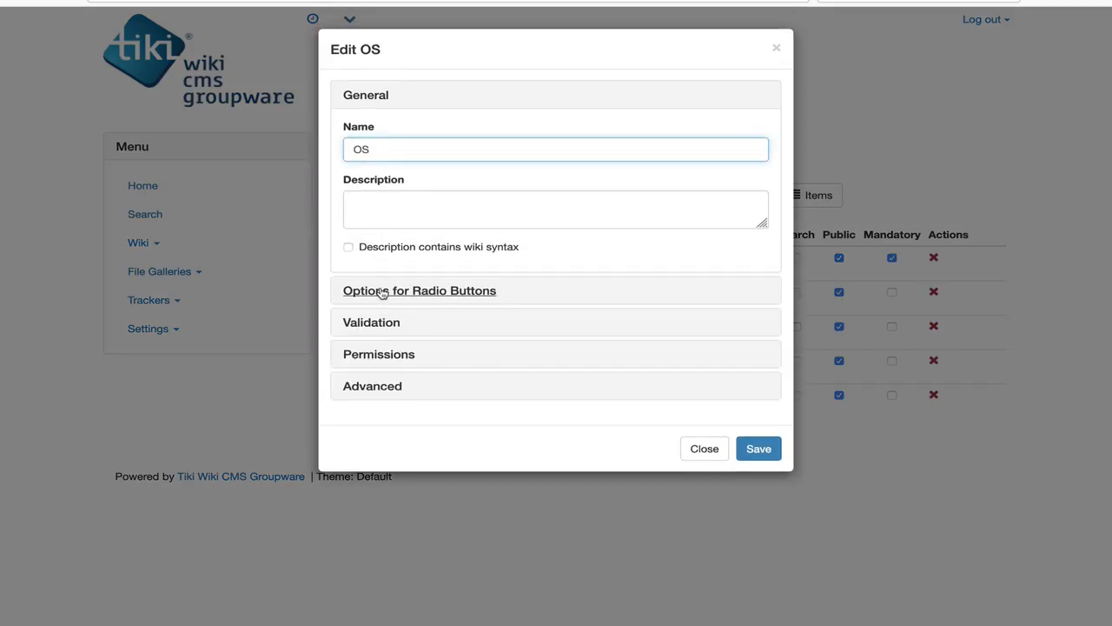
{"action": "left_click", "coordinate": [382, 294]}
{"action": "left_click", "coordinate": [379, 201]}
{"action": "type", "text": "Windows, OSX, Linux"}
{"action": "key", "text": "Tab"}
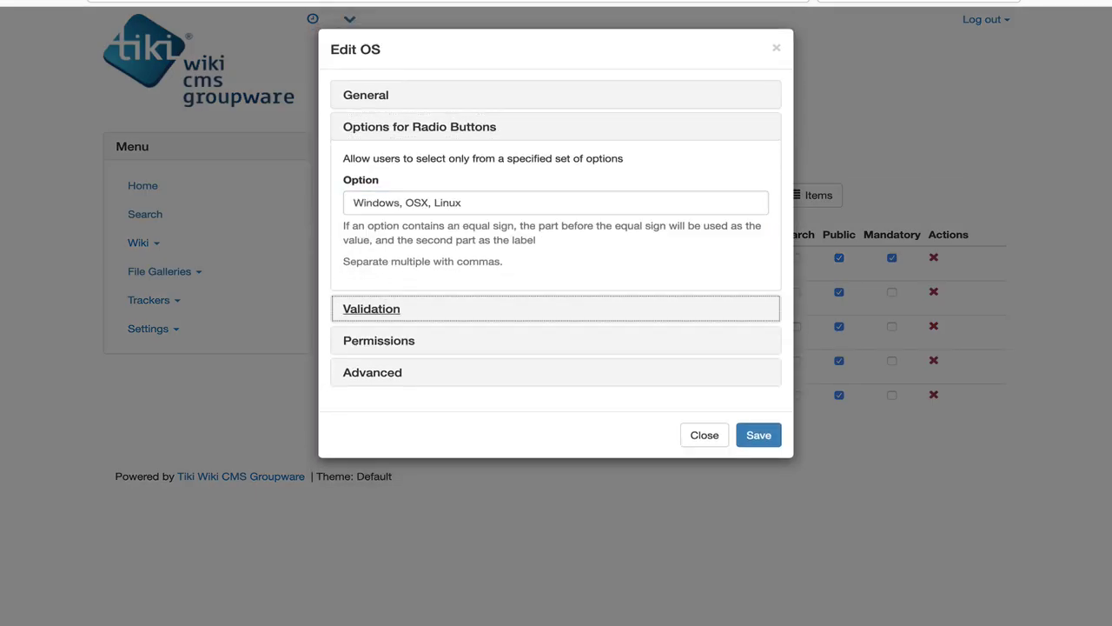
{"action": "left_click", "coordinate": [765, 437]}
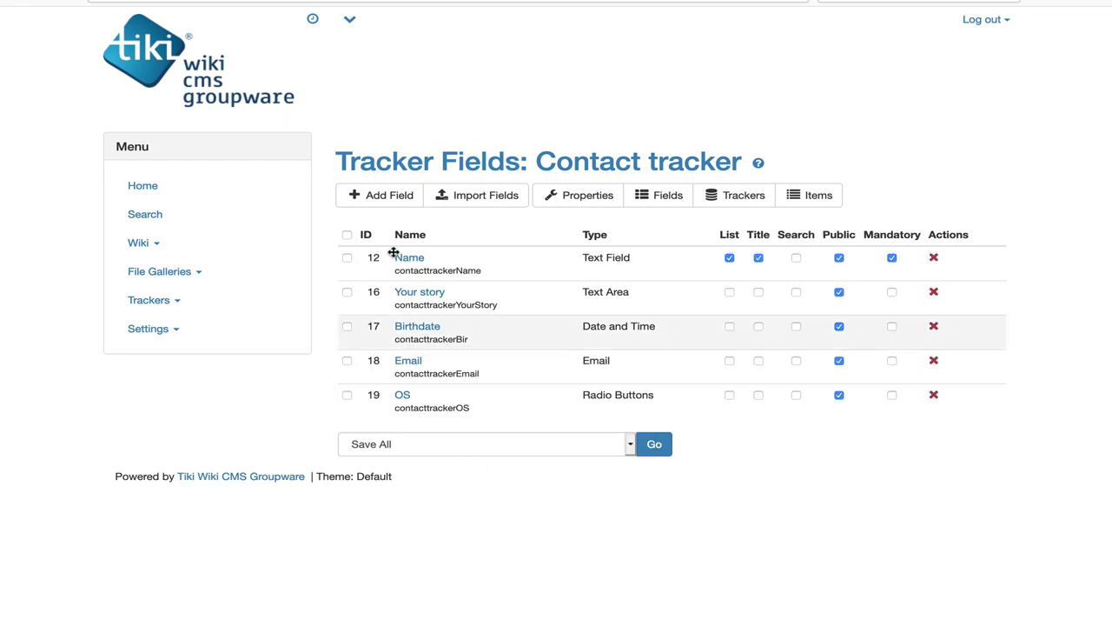
Step: Add a Country field of type Country Selector
{"action": "left_click", "coordinate": [383, 194]}
{"action": "left_click", "coordinate": [388, 170]}
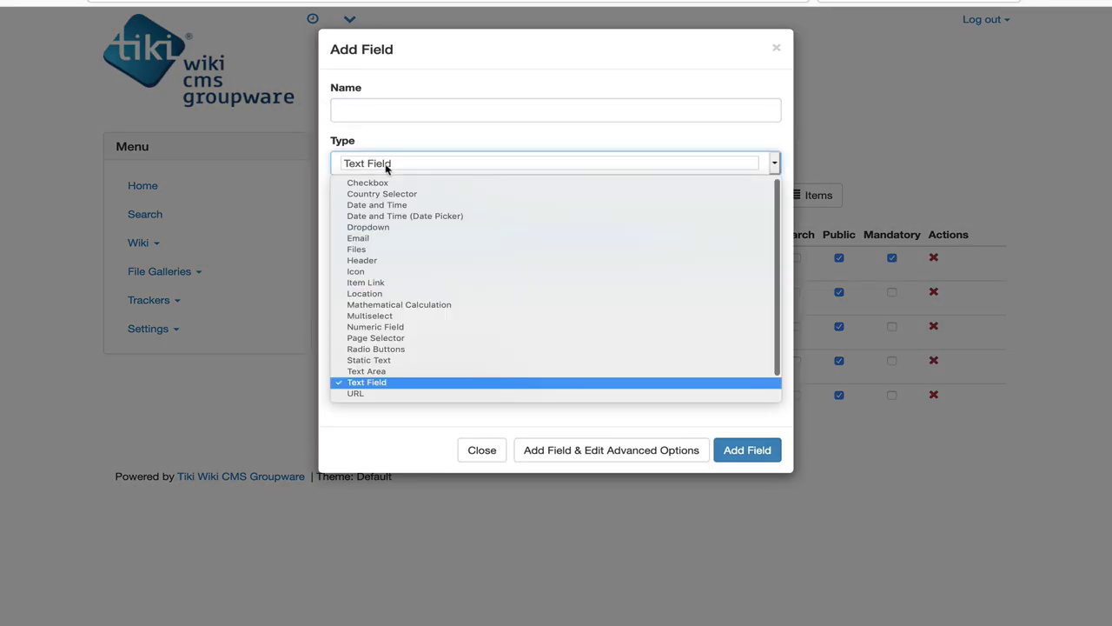
{"action": "left_click", "coordinate": [388, 194]}
{"action": "left_click", "coordinate": [385, 112]}
{"action": "type", "text": "Country"}
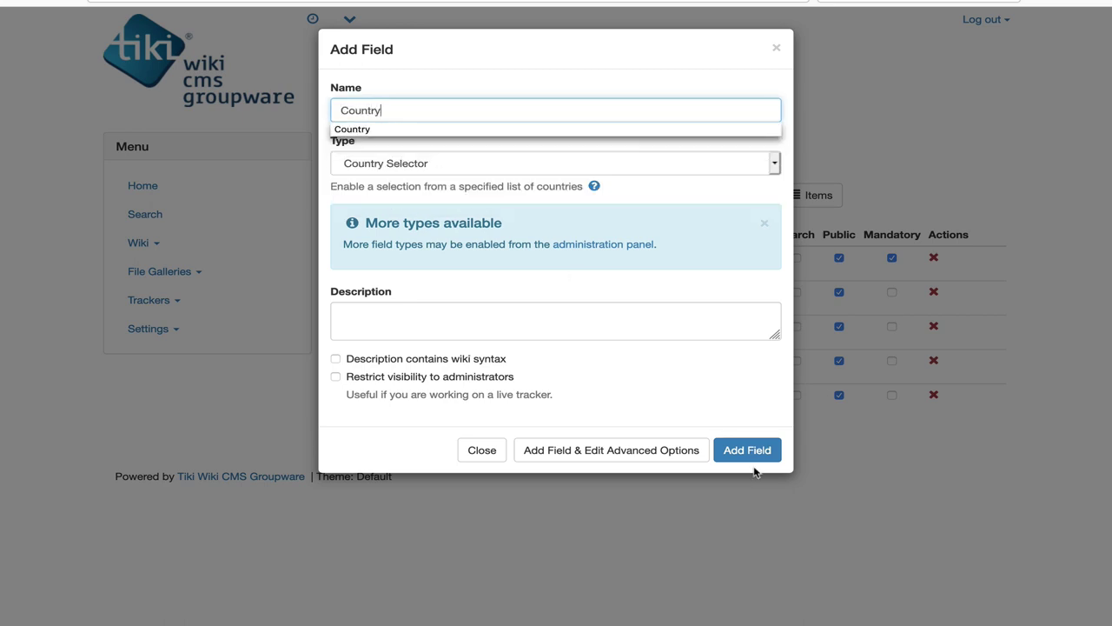
{"action": "left_click", "coordinate": [753, 456]}
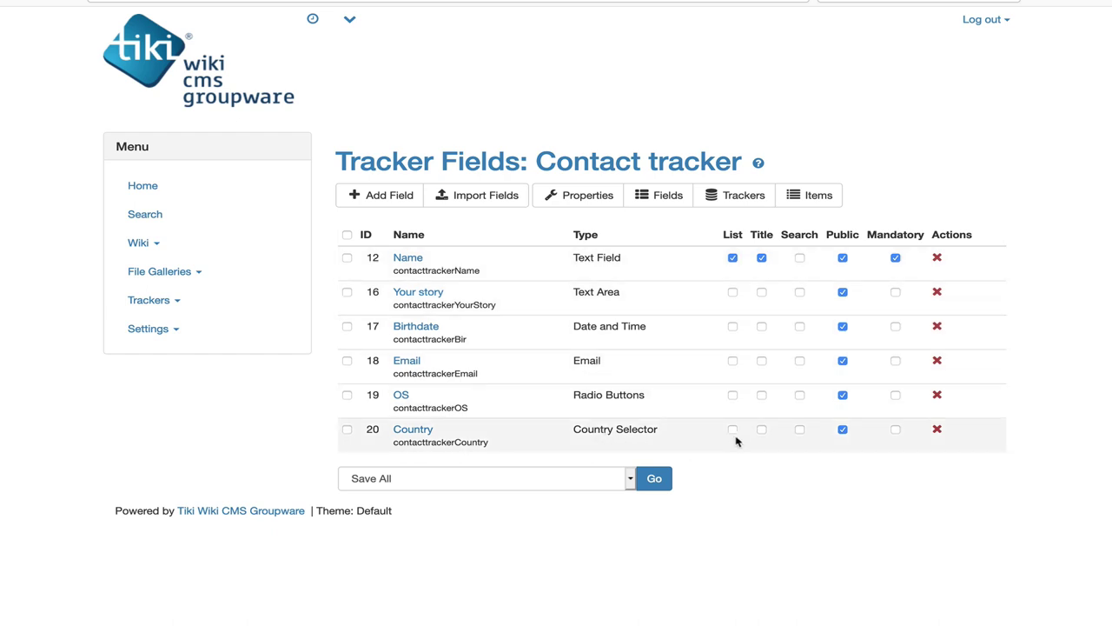
Step: Mark Country, Email, Birthdate and Your story for listing and save all
{"action": "left_click", "coordinate": [733, 429]}
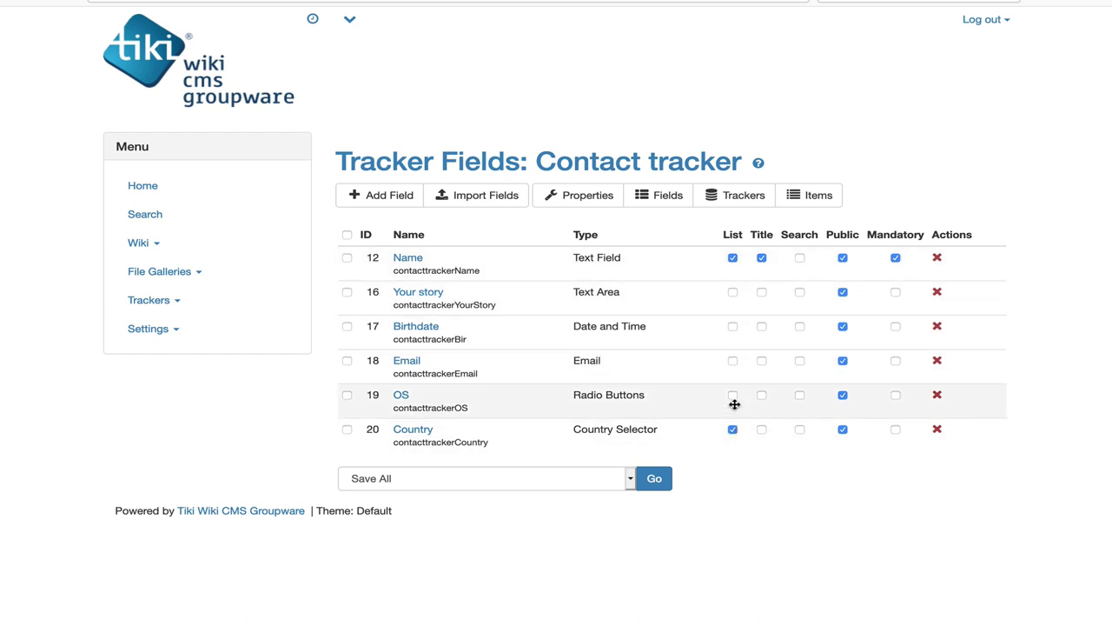
{"action": "left_click", "coordinate": [733, 360]}
{"action": "left_click", "coordinate": [732, 327]}
{"action": "left_click", "coordinate": [733, 293]}
{"action": "left_click", "coordinate": [651, 478]}
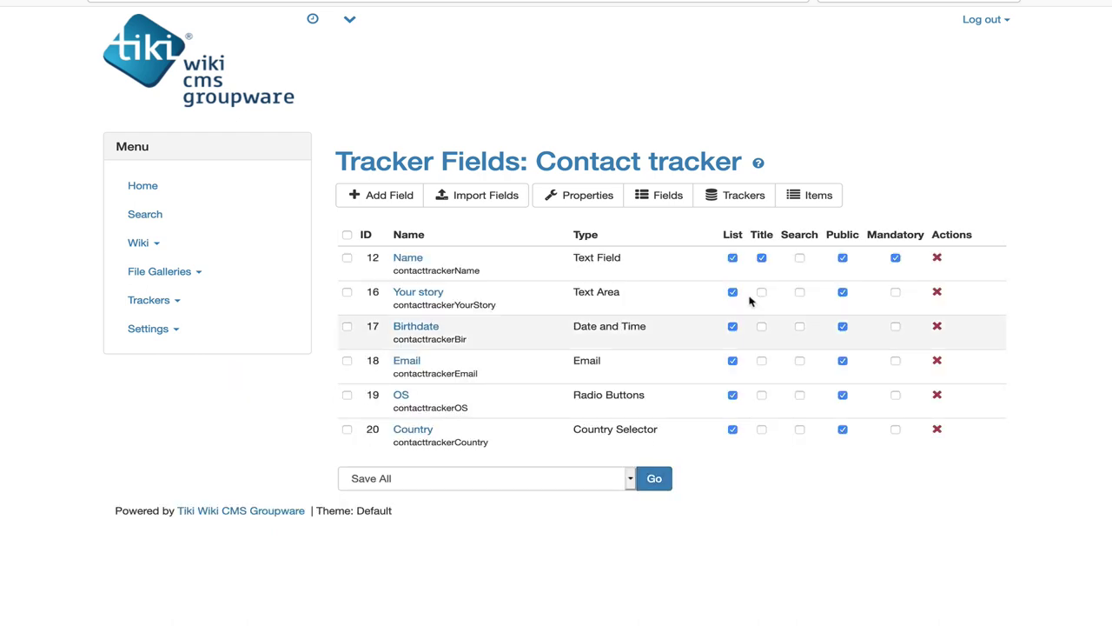
Step: Start a new contact item, entering the contact's name and a short story
{"action": "left_click", "coordinate": [801, 201]}
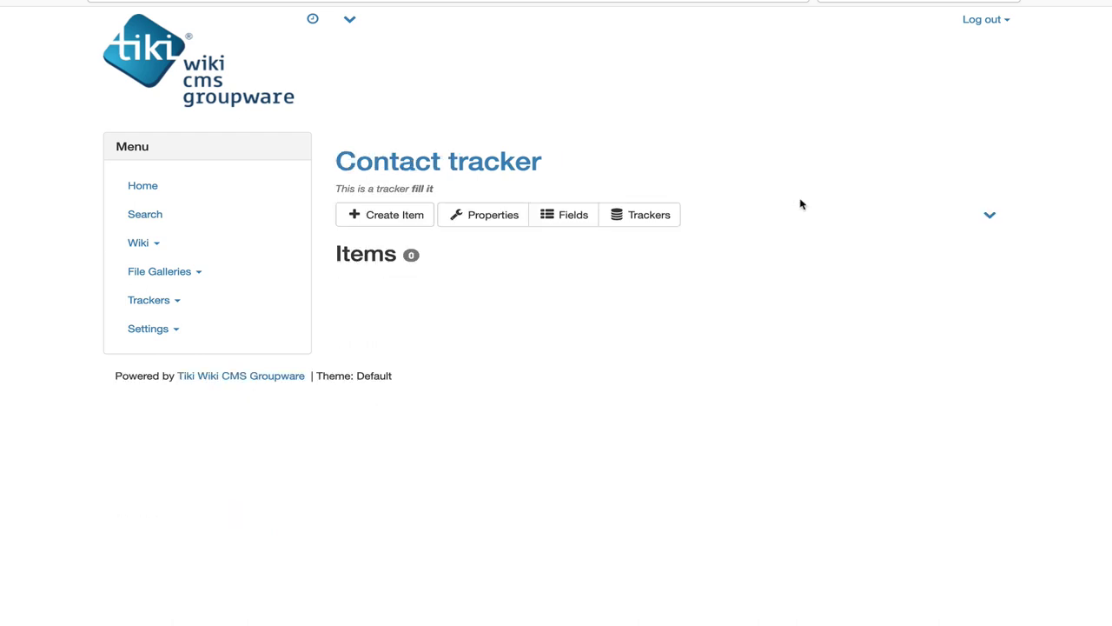
{"action": "left_click", "coordinate": [397, 221]}
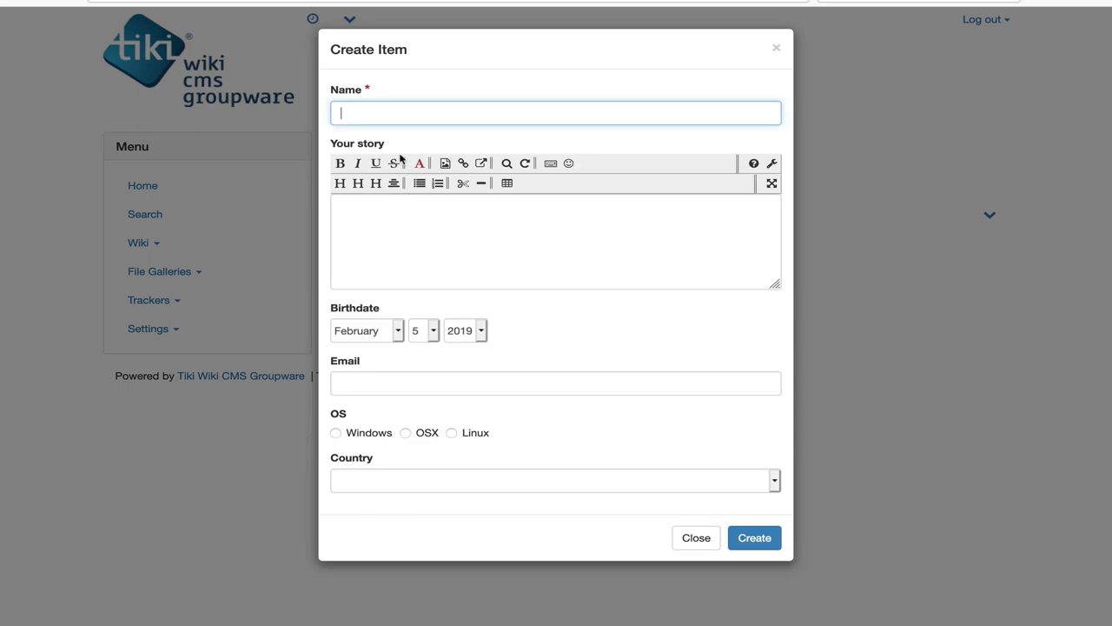
{"action": "type", "text": "Bernard"}
{"action": "left_click", "coordinate": [391, 223]}
{"action": "type", "text": "My story"}
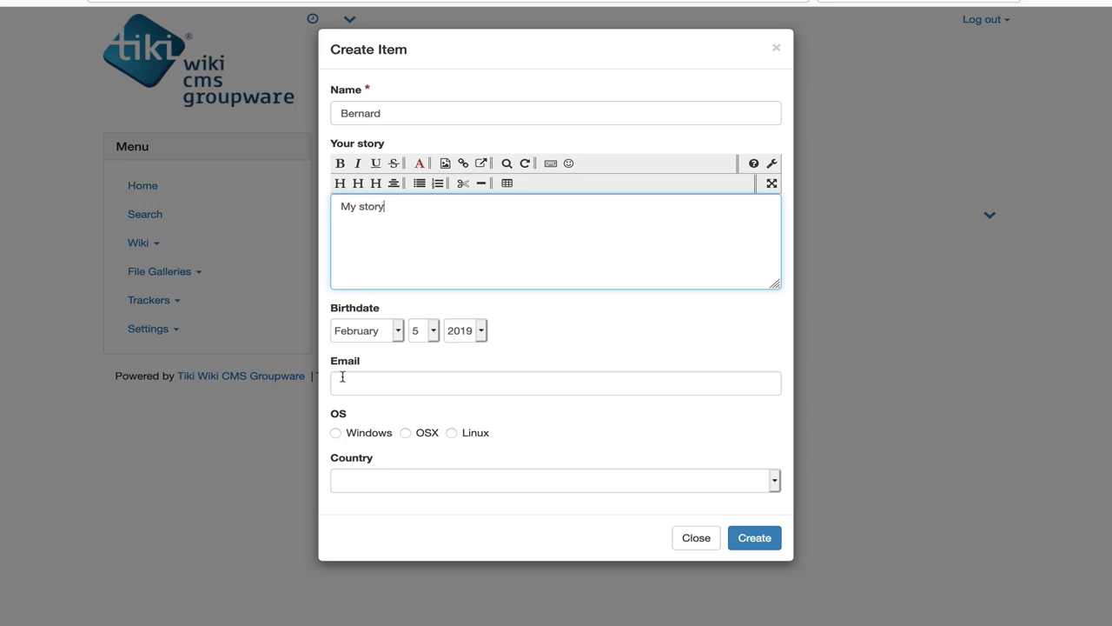
Step: Set the item's birthdate to day 9, year 1964
{"action": "left_click", "coordinate": [424, 332]}
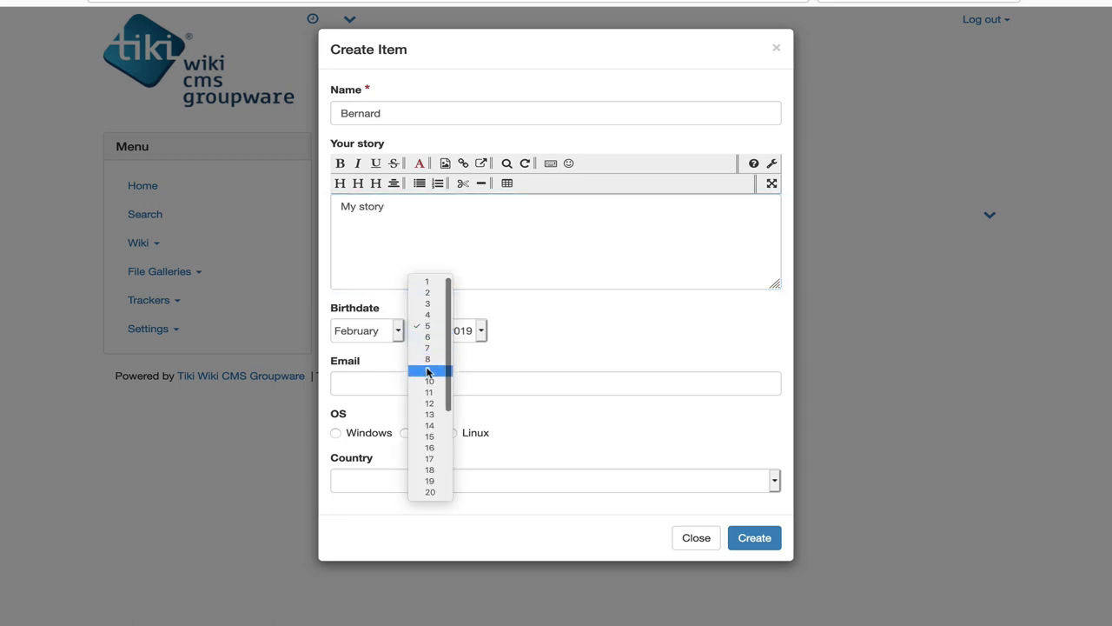
{"action": "left_click", "coordinate": [428, 371]}
{"action": "left_click", "coordinate": [457, 331]}
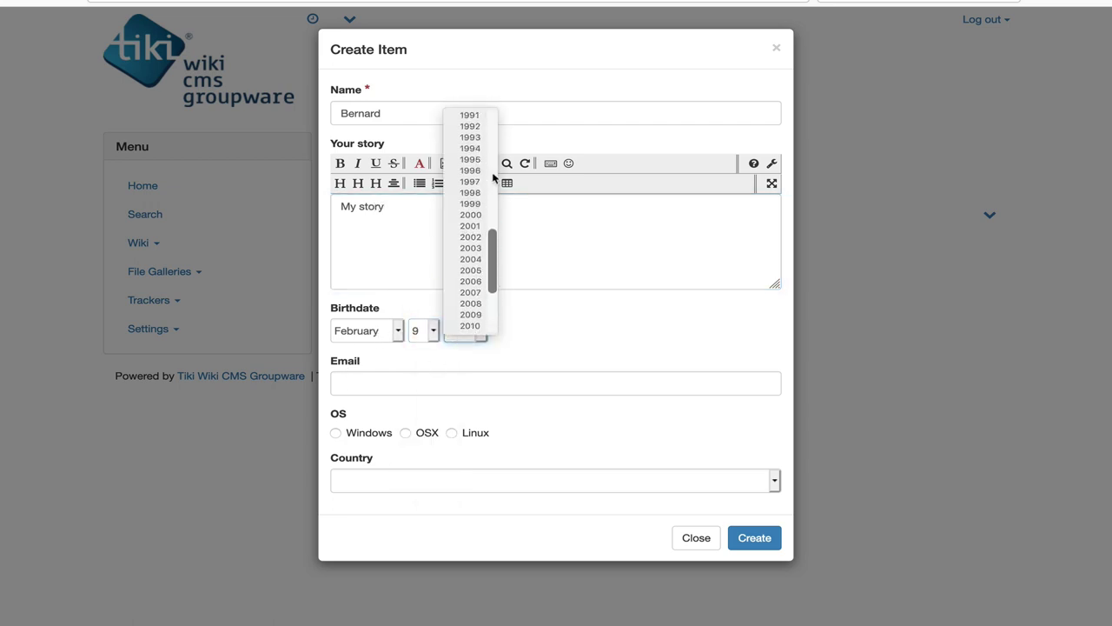
{"action": "scroll", "coordinate": [493, 178], "scroll_direction": "up", "scroll_amount": 9}
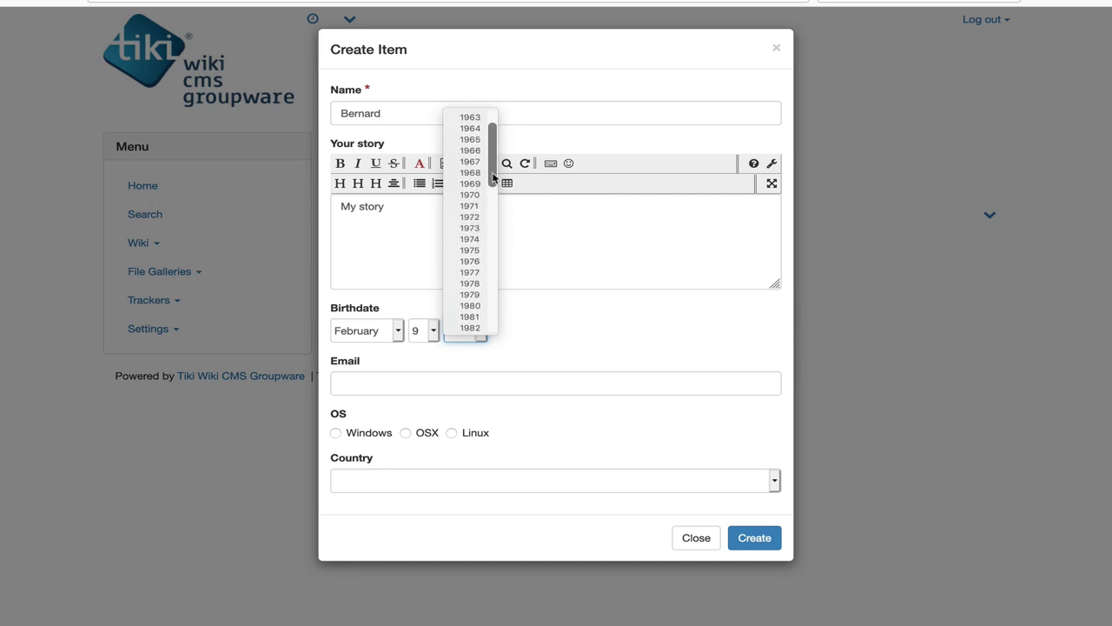
{"action": "scroll", "coordinate": [493, 178], "scroll_direction": "up", "scroll_amount": 1}
{"action": "left_click", "coordinate": [474, 148]}
Step: Fill in the contact's e-mail, choose OSX and Israel, and create the item
{"action": "left_click", "coordinate": [349, 386]}
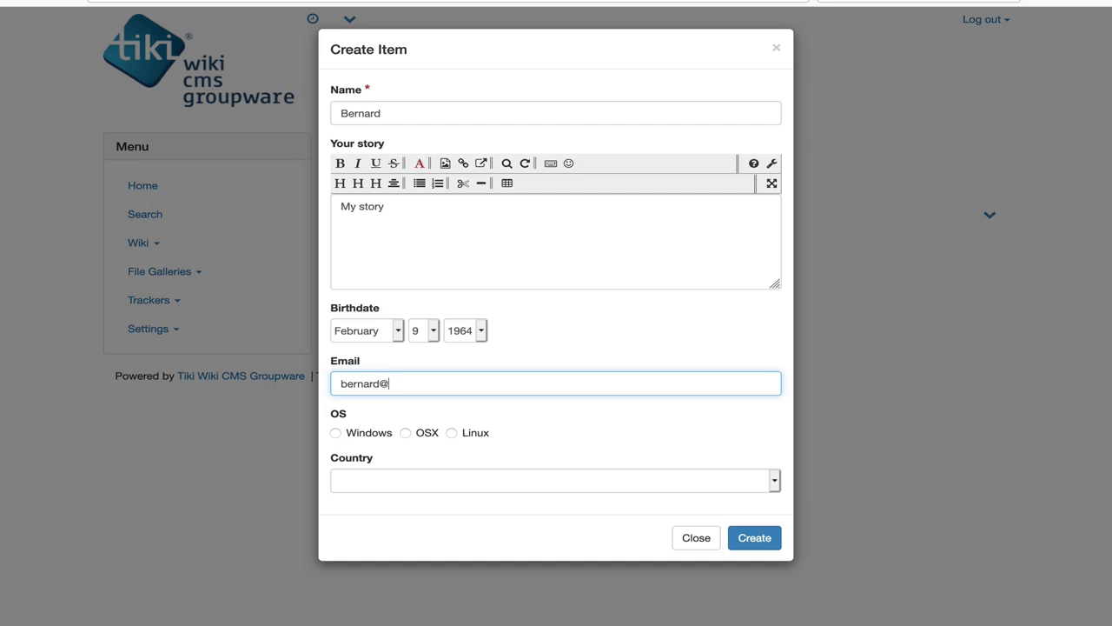
{"action": "left_click", "coordinate": [407, 433]}
{"action": "left_click", "coordinate": [397, 483]}
{"action": "type", "text": "is"}
{"action": "key", "text": "Return"}
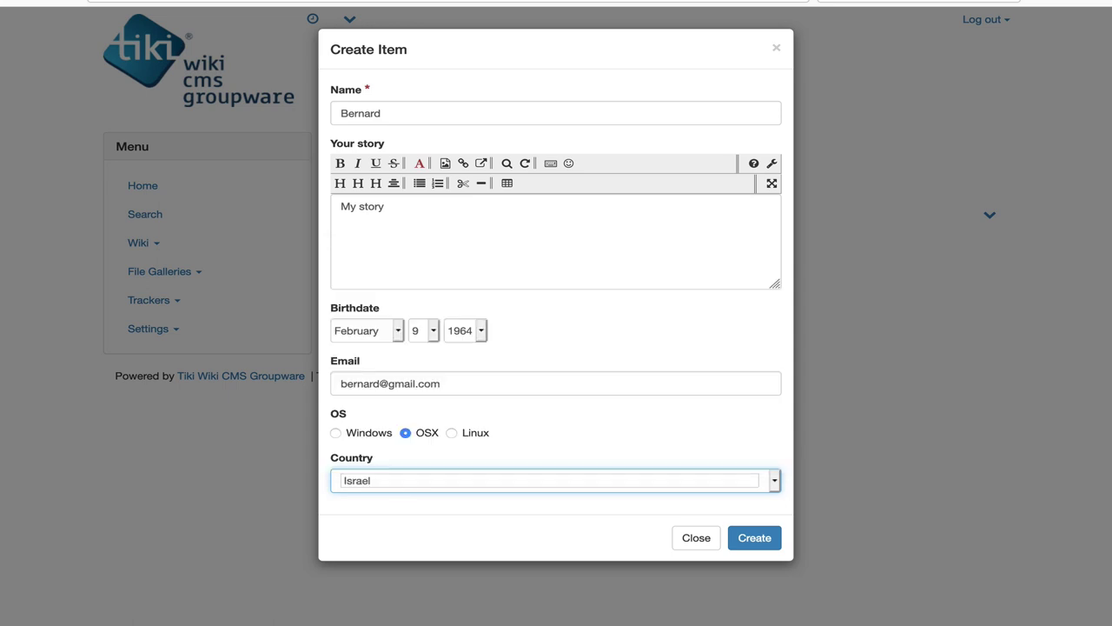
{"action": "left_click", "coordinate": [752, 538]}
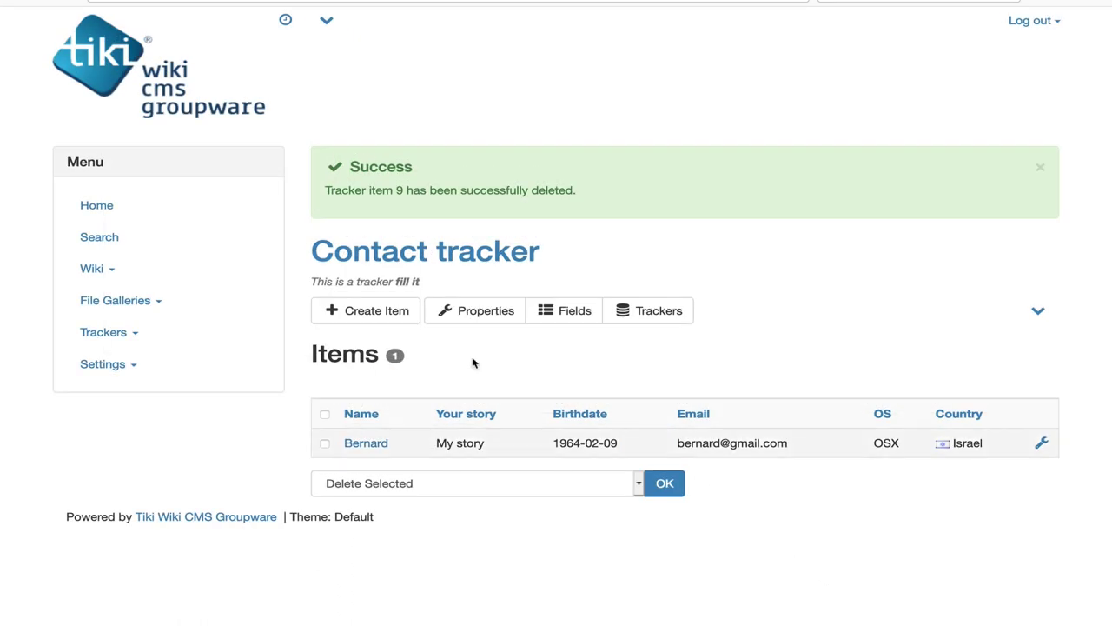
Step: Create the wiki page 'My contact form' and type the heading '!!! My contact form page'
{"action": "left_click", "coordinate": [75, 275]}
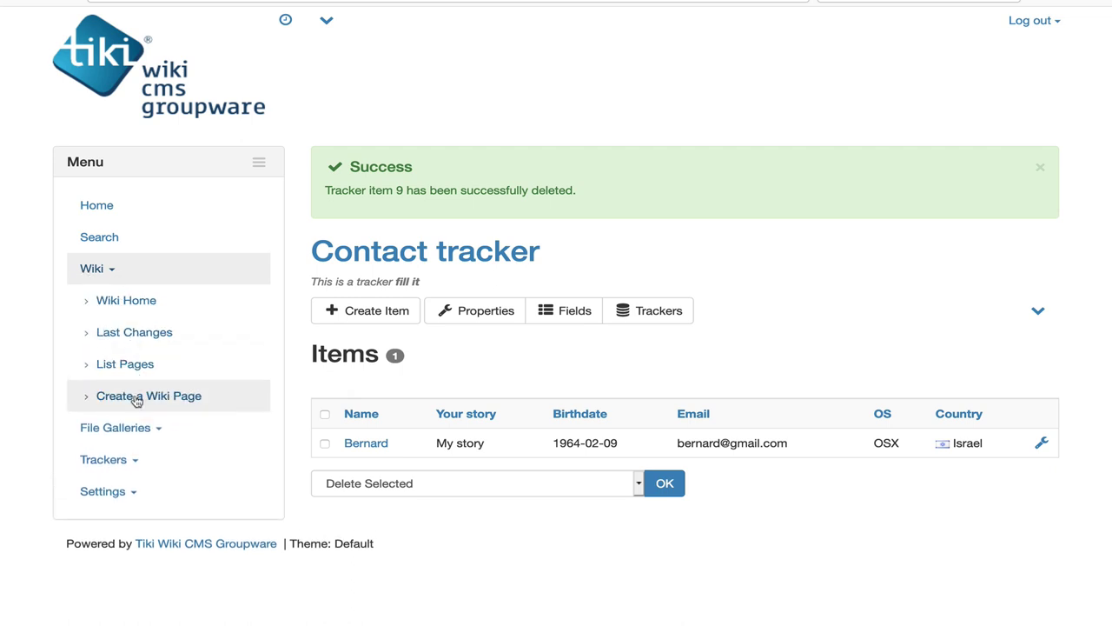
{"action": "left_click", "coordinate": [136, 400]}
{"action": "left_click", "coordinate": [529, 313]}
{"action": "type", "text": "M"}
{"action": "left_click", "coordinate": [547, 334]}
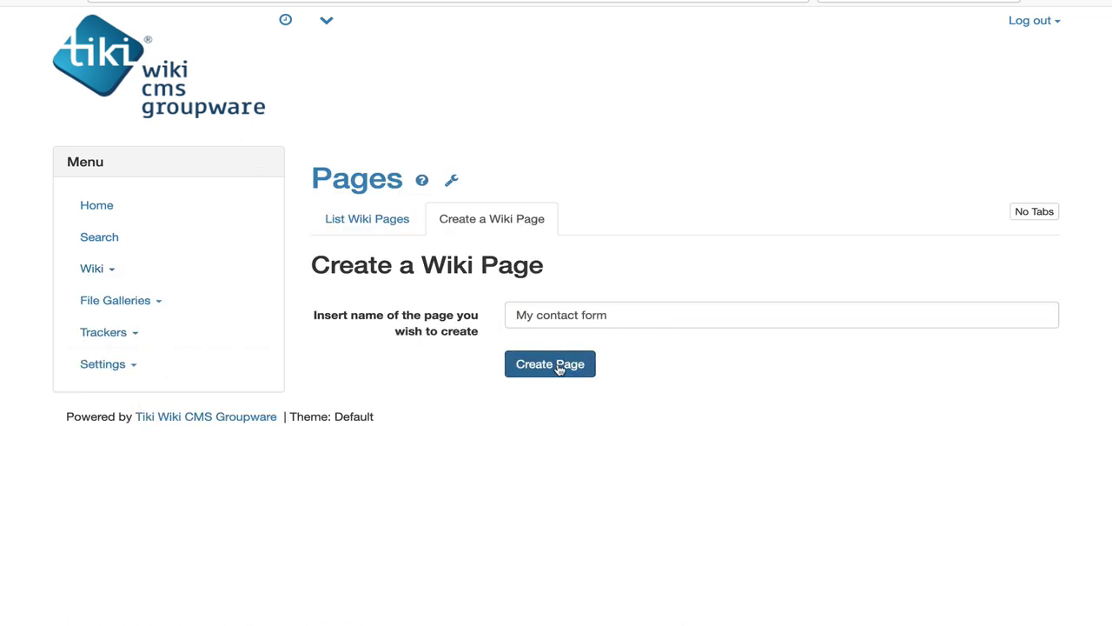
{"action": "left_click", "coordinate": [559, 367]}
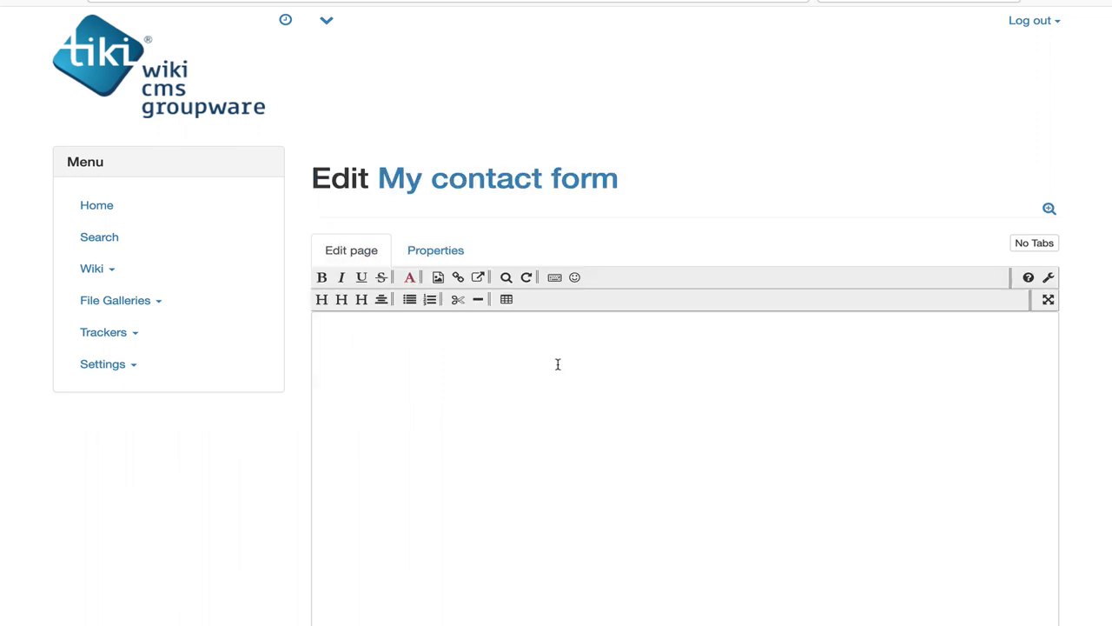
{"action": "left_click", "coordinate": [540, 364]}
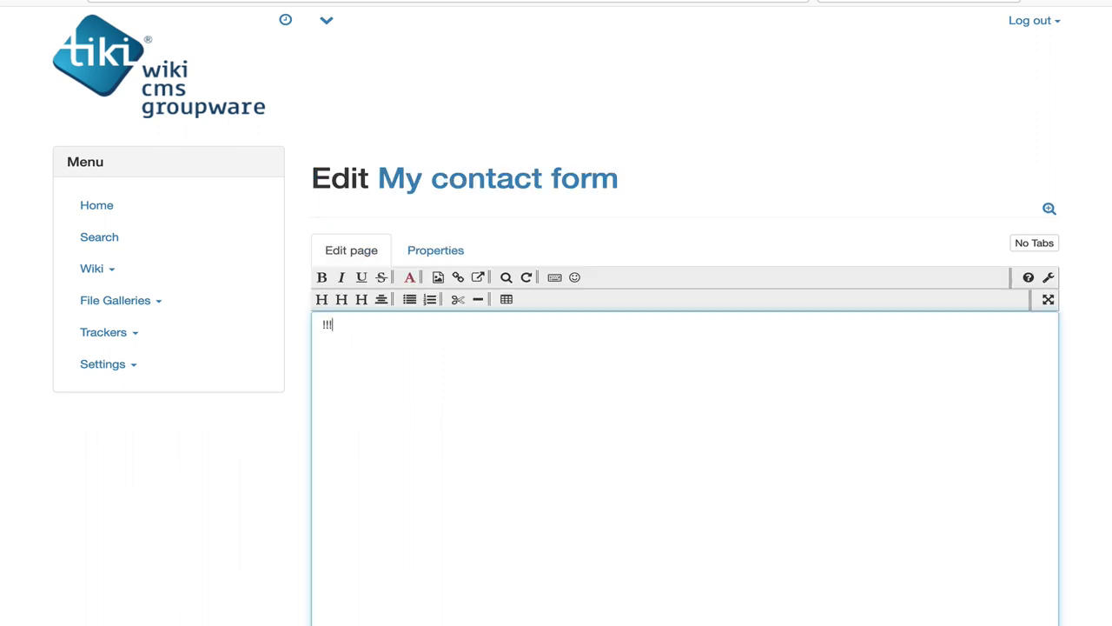
{"action": "type", "text": "!!! My contact "}
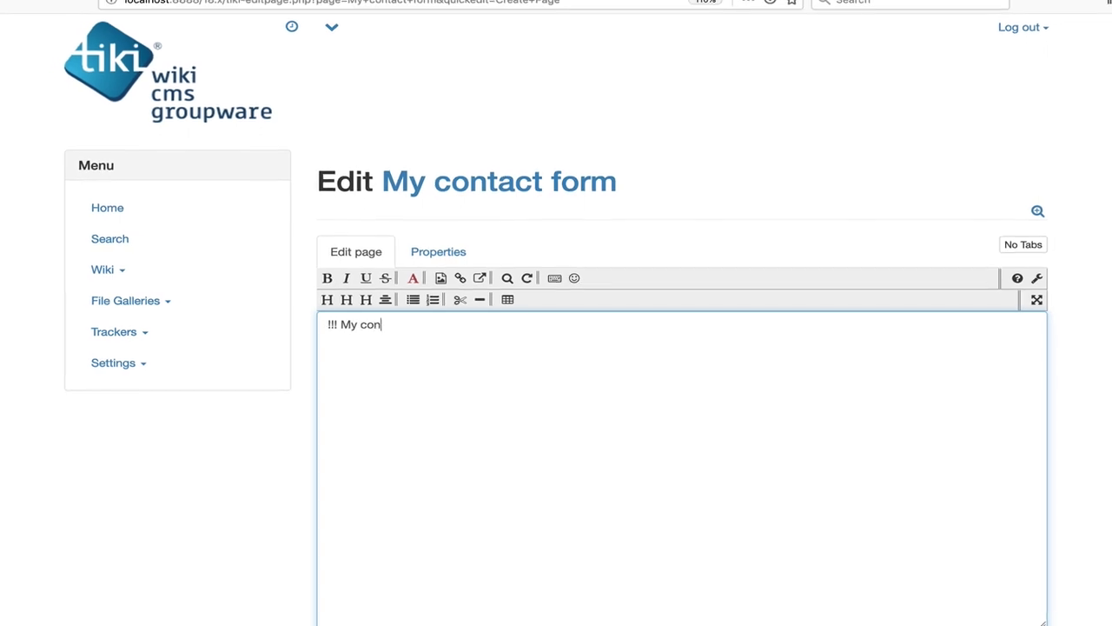
{"action": "type", "text": "form page"}
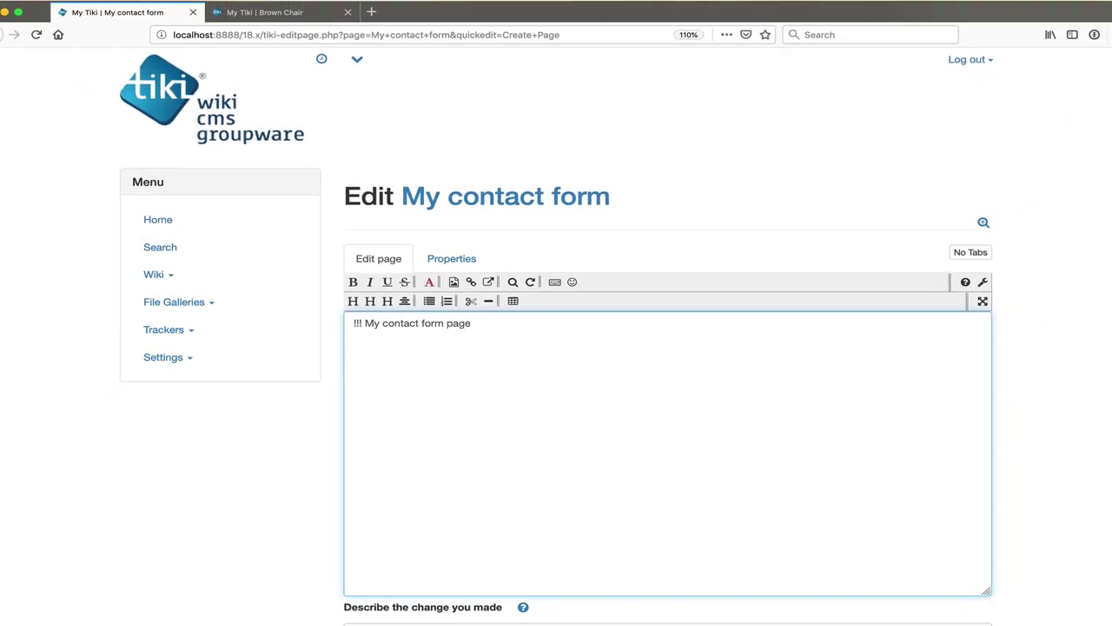
Step: In the editing help's plugin reference, filter for 'trac' and pick the Tracker plugin
{"action": "left_click", "coordinate": [965, 282]}
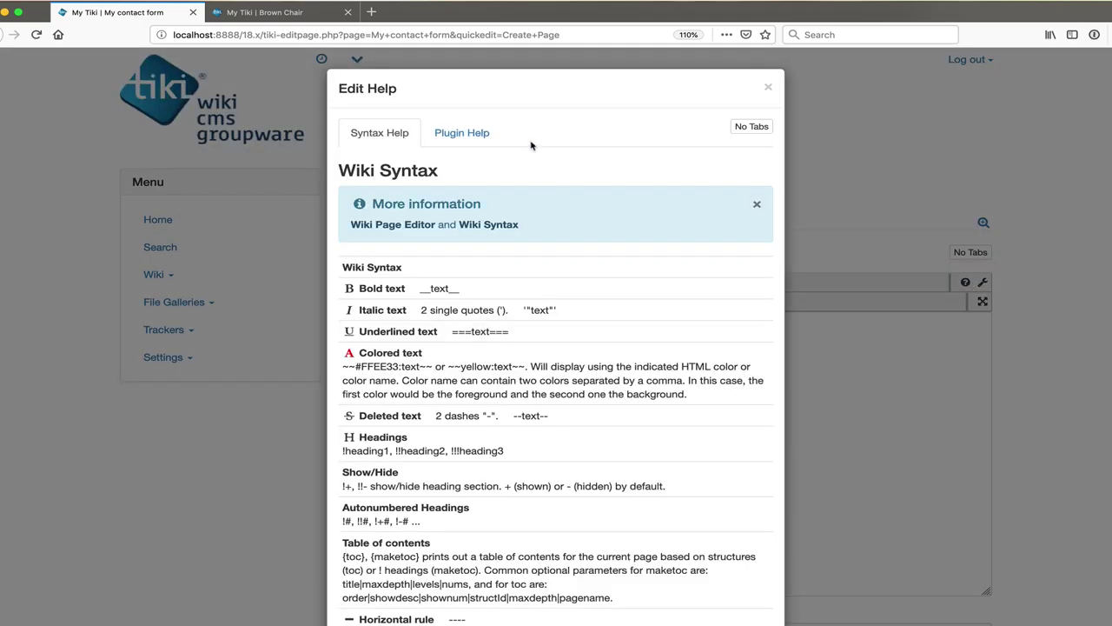
{"action": "left_click", "coordinate": [480, 136]}
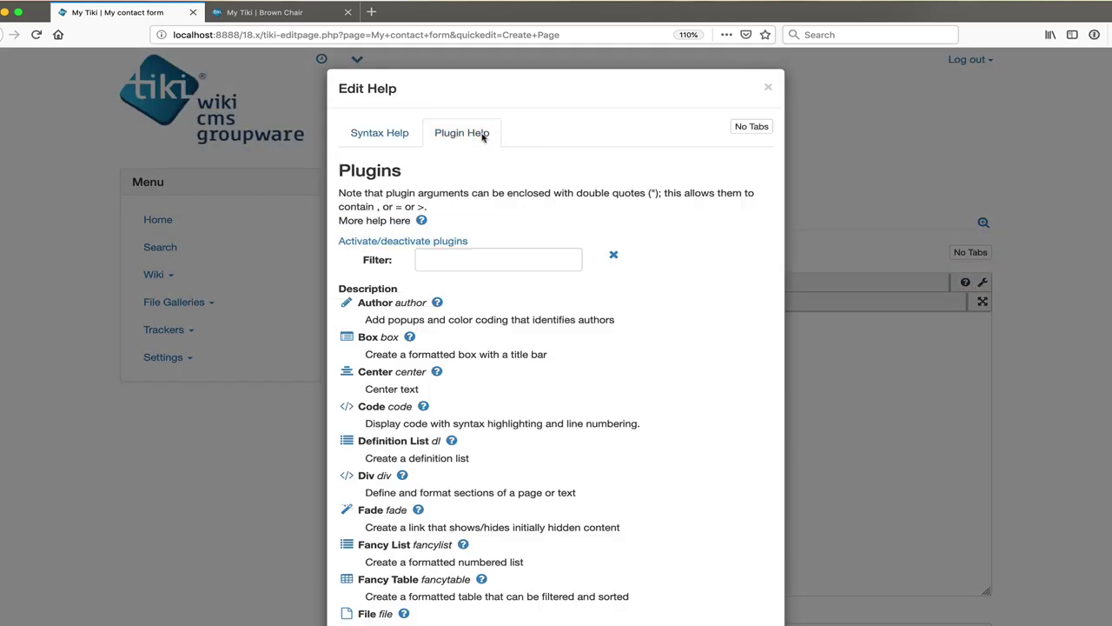
{"action": "left_click", "coordinate": [443, 263]}
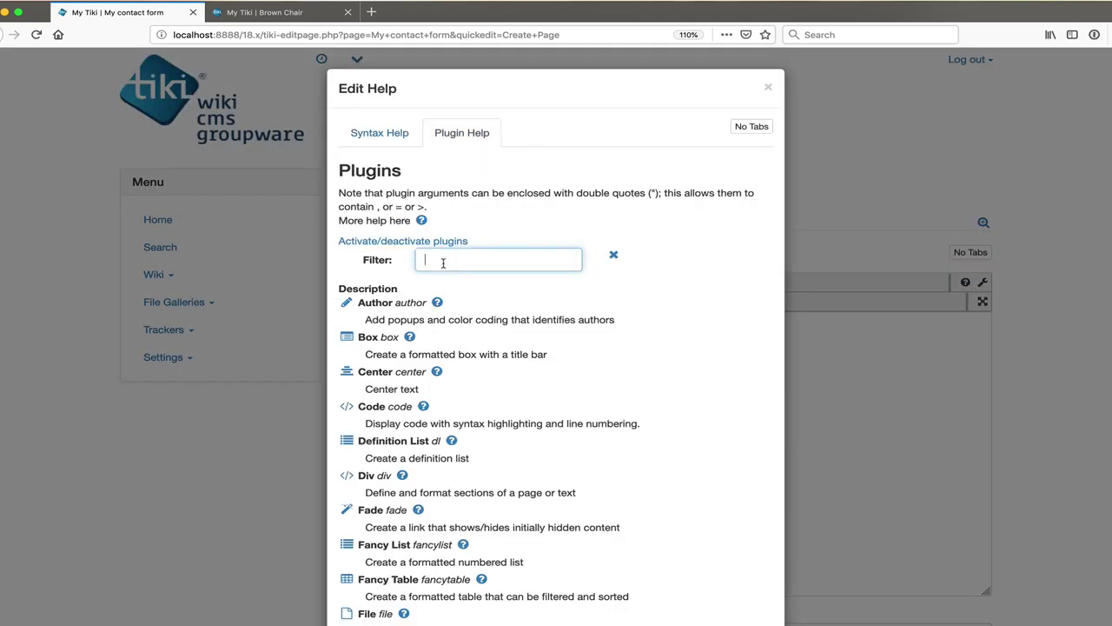
{"action": "type", "text": "tracker"}
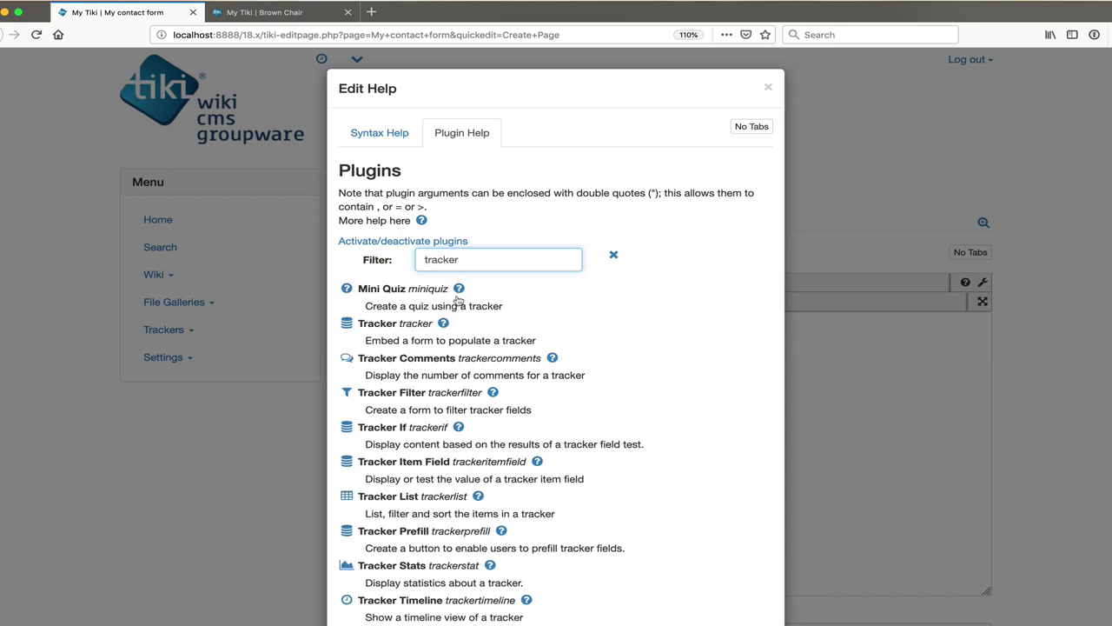
{"action": "scroll", "coordinate": [476, 318], "scroll_direction": "down", "scroll_amount": 2}
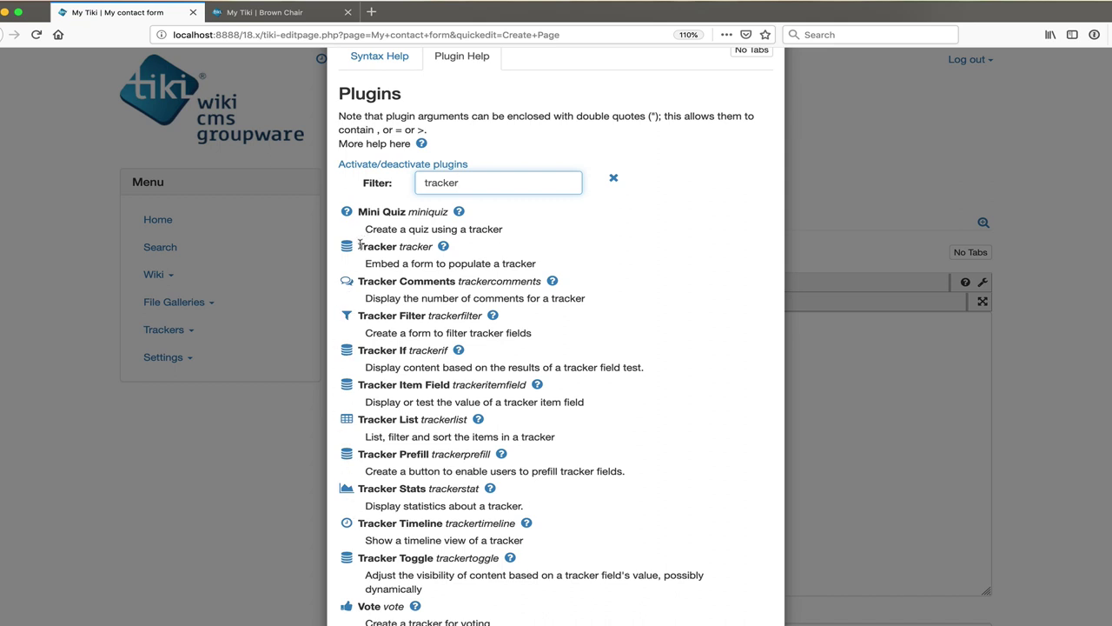
{"action": "left_click_drag", "start_coordinate": [364, 263], "coordinate": [545, 272]}
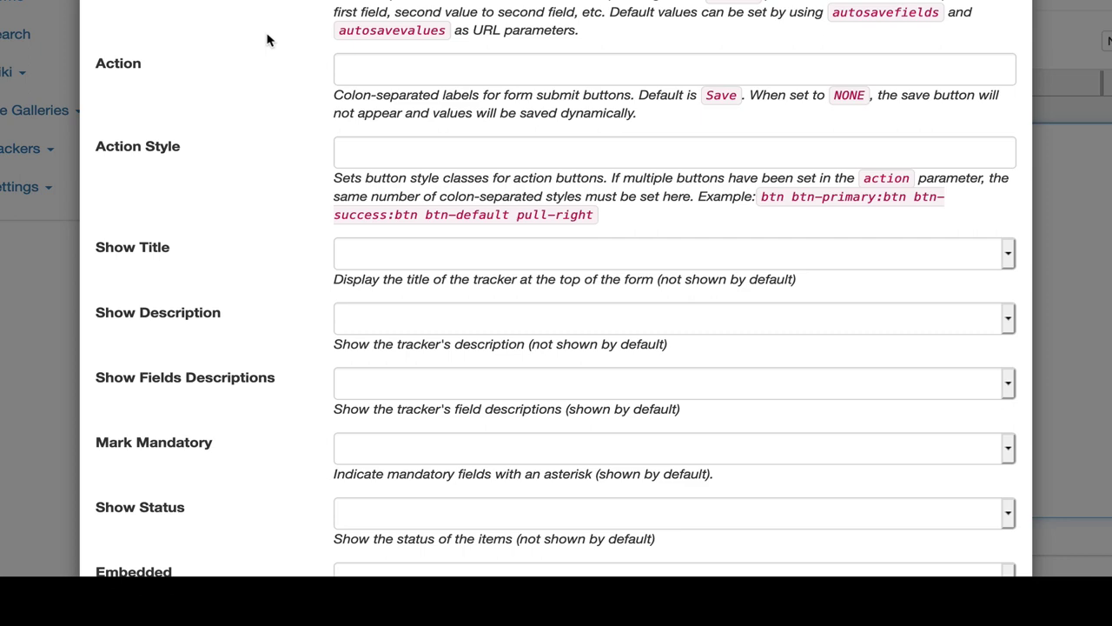
{"action": "scroll", "coordinate": [268, 40], "scroll_direction": "up", "scroll_amount": 3}
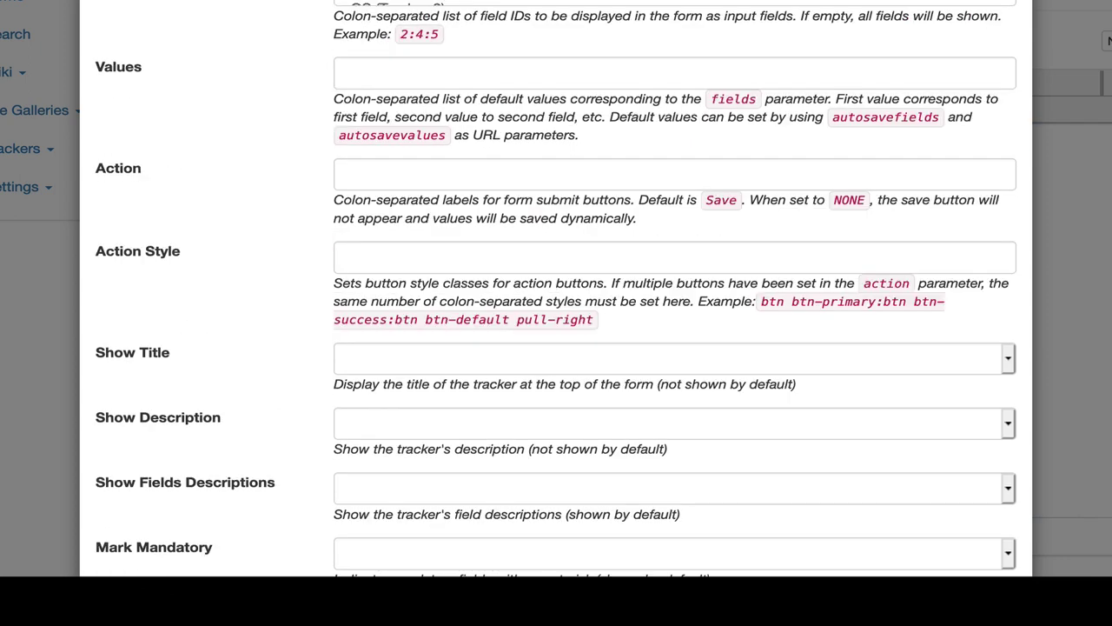
Step: Include Country among the plugin's displayed fields and scroll down to the Body setting
{"action": "left_click", "coordinate": [674, 2]}
{"action": "left_click", "coordinate": [674, 1]}
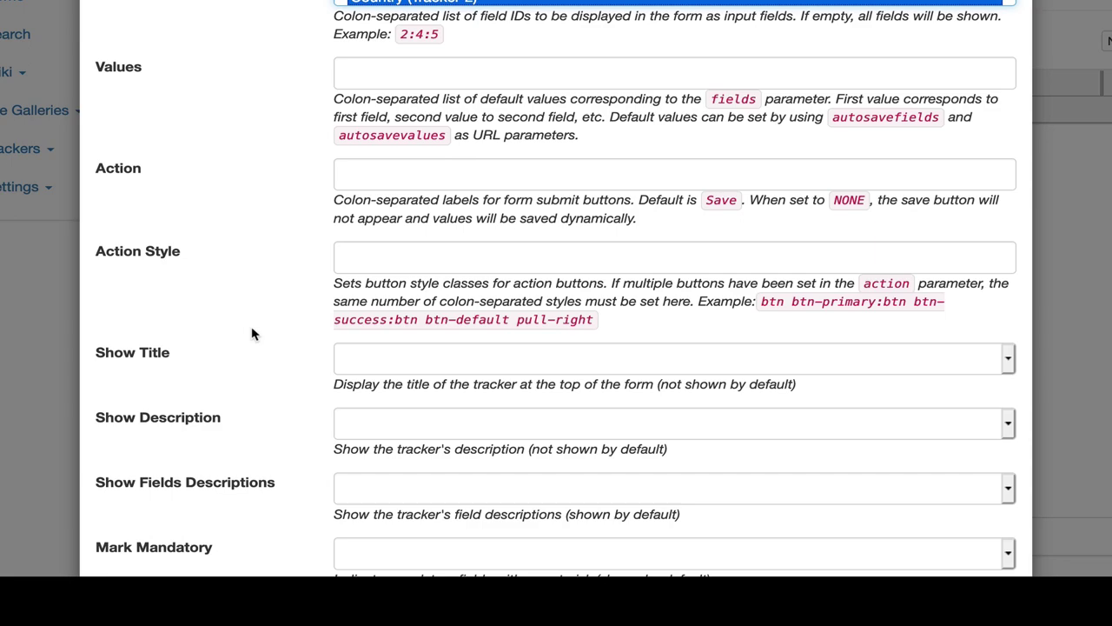
{"action": "scroll", "coordinate": [254, 334], "scroll_direction": "down", "scroll_amount": 5}
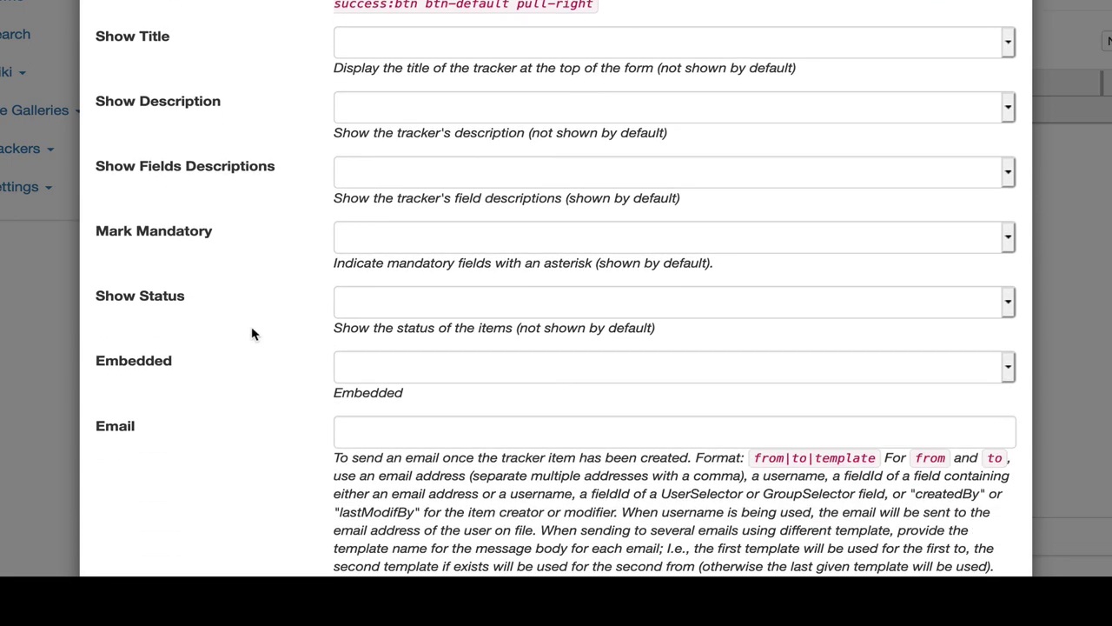
{"action": "scroll", "coordinate": [254, 334], "scroll_direction": "down", "scroll_amount": 15}
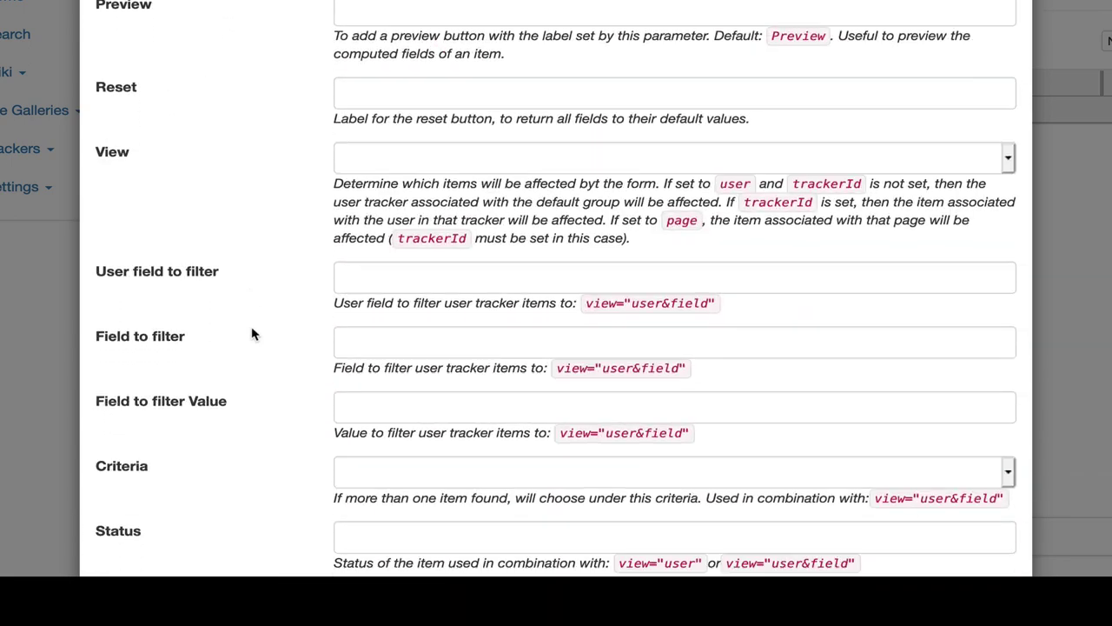
{"action": "scroll", "coordinate": [252, 334], "scroll_direction": "down", "scroll_amount": 11}
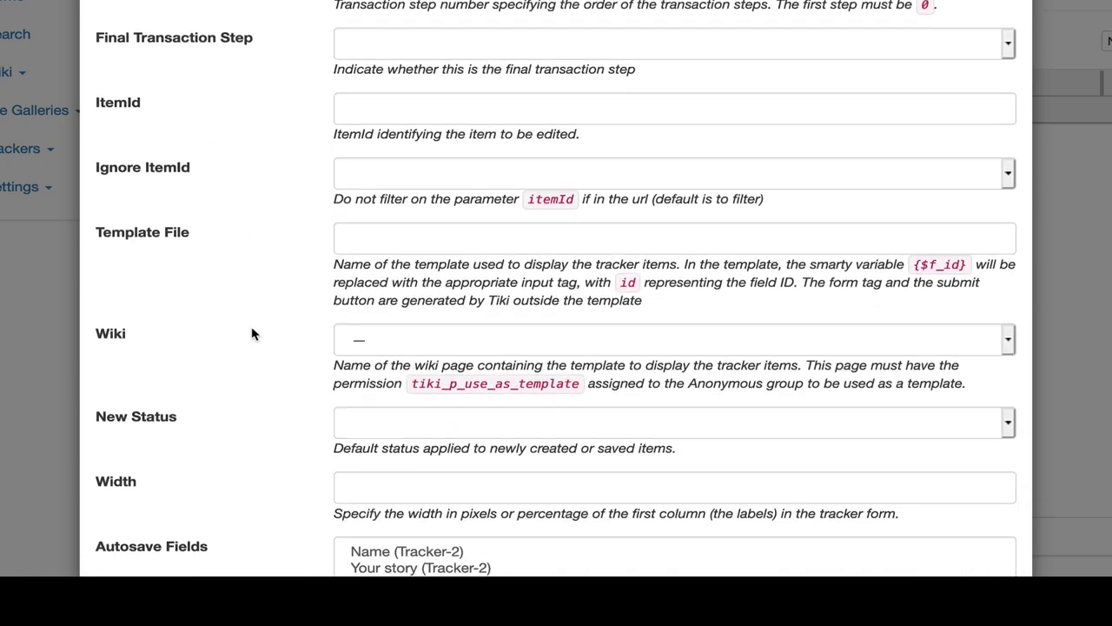
{"action": "scroll", "coordinate": [252, 334], "scroll_direction": "down", "scroll_amount": 11}
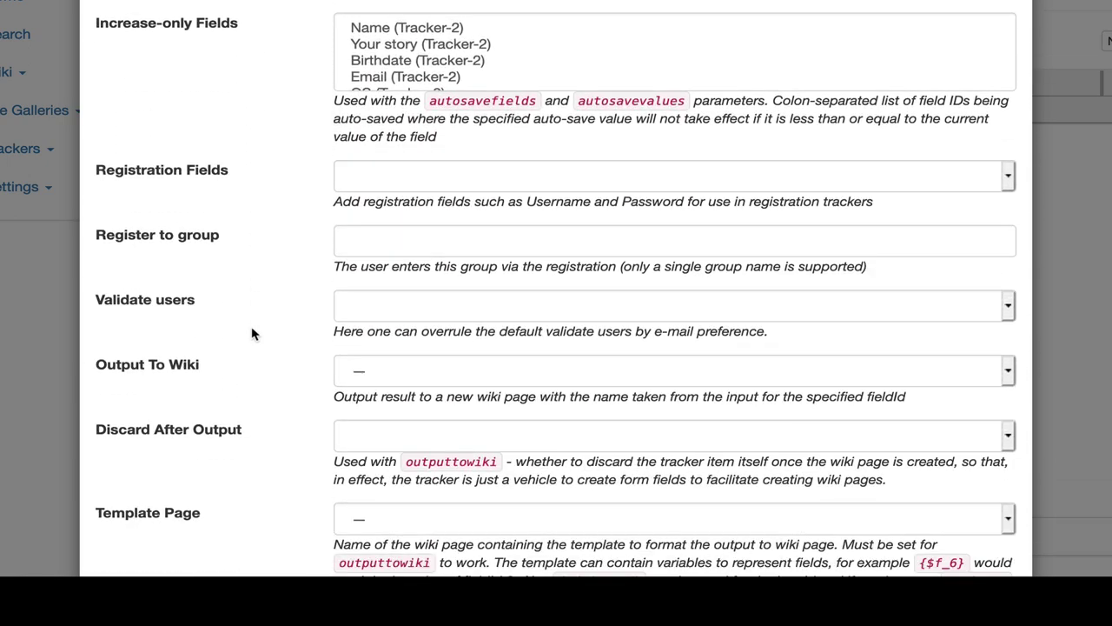
{"action": "scroll", "coordinate": [252, 334], "scroll_direction": "down", "scroll_amount": 10}
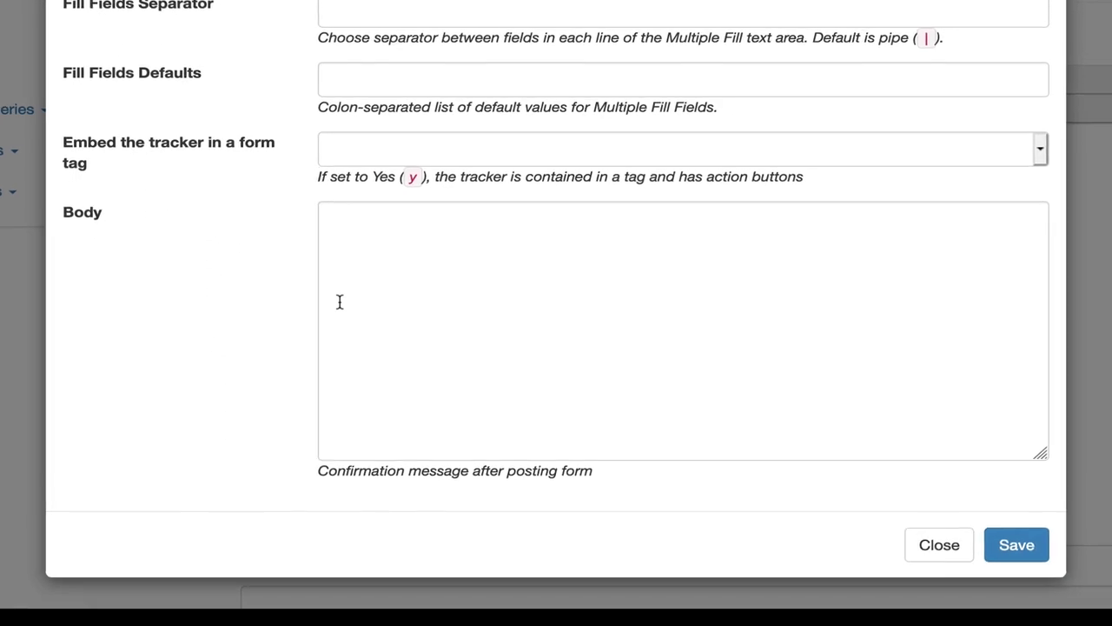
Step: Enter the Body markup: a confirm REMARKSBOX titled 'Success' reading 'Well done !'
{"action": "left_click", "coordinate": [338, 302]}
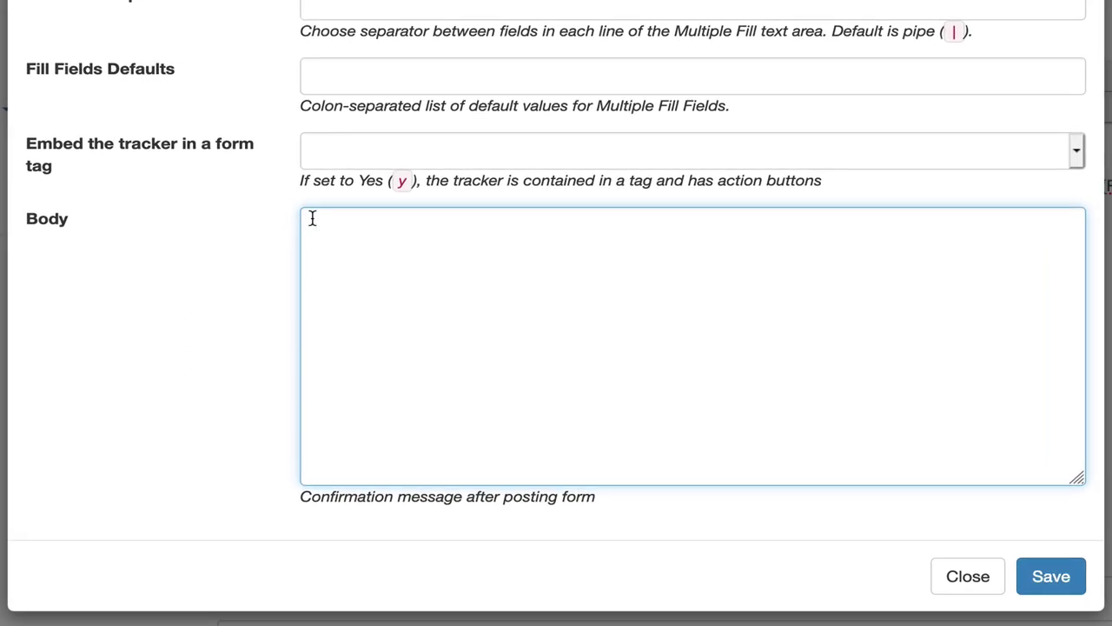
{"action": "type", "text": "{REMARKSBOX("}
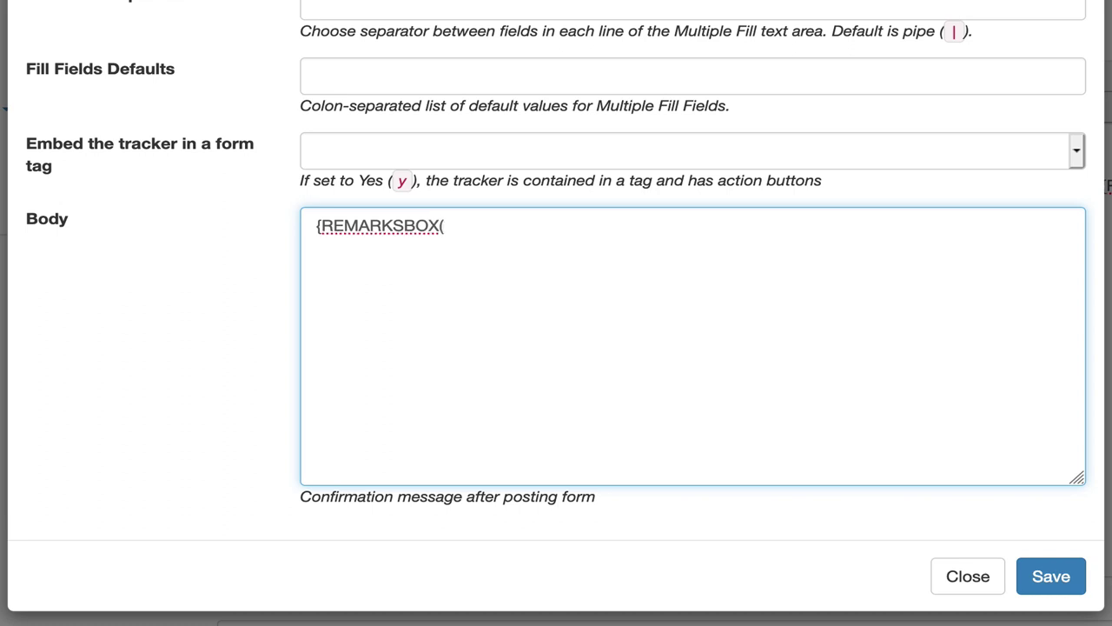
{"action": "type", "text": "type=\"confirm\" title=\""}
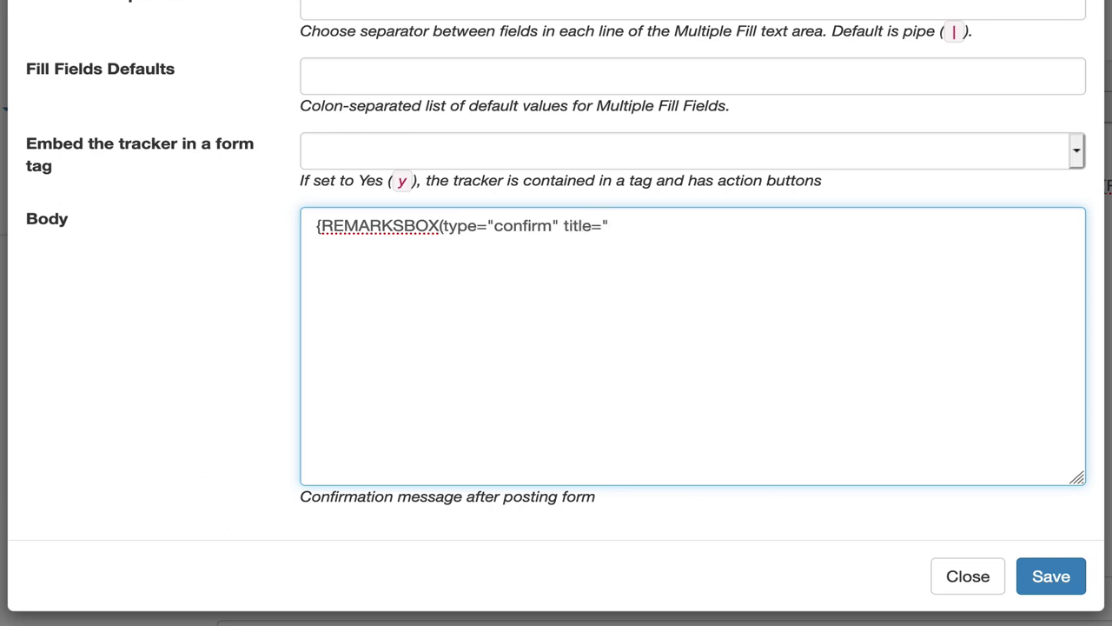
{"action": "type", "text": "Success\")}We"}
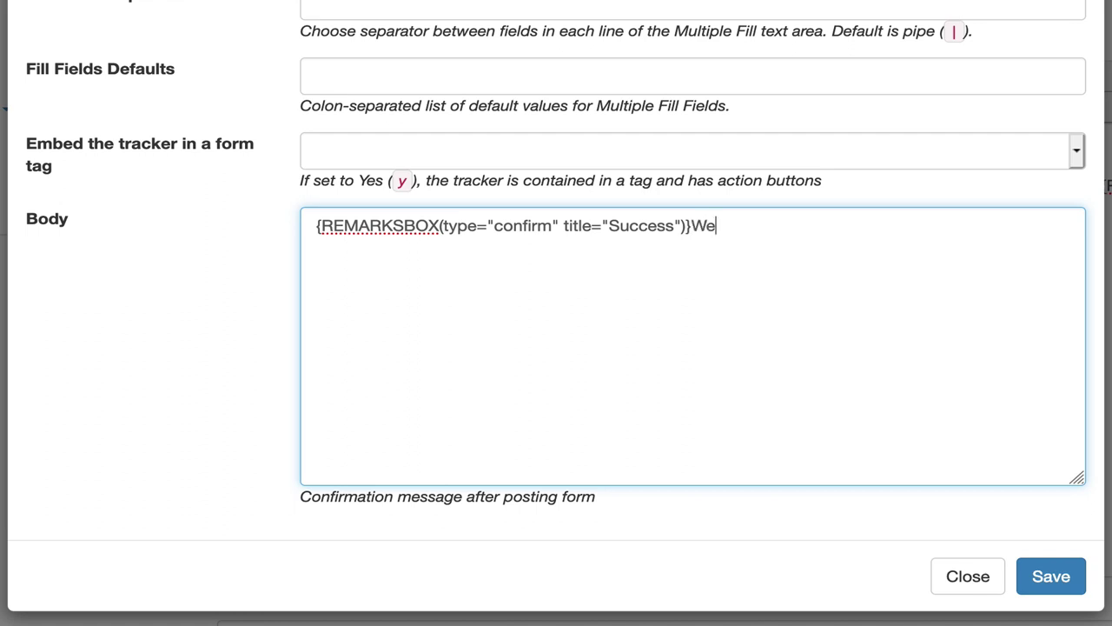
{"action": "type", "text": "ll done !"}
{"action": "type", "text": "{"}
{"action": "type", "text": "REMARKSB"}
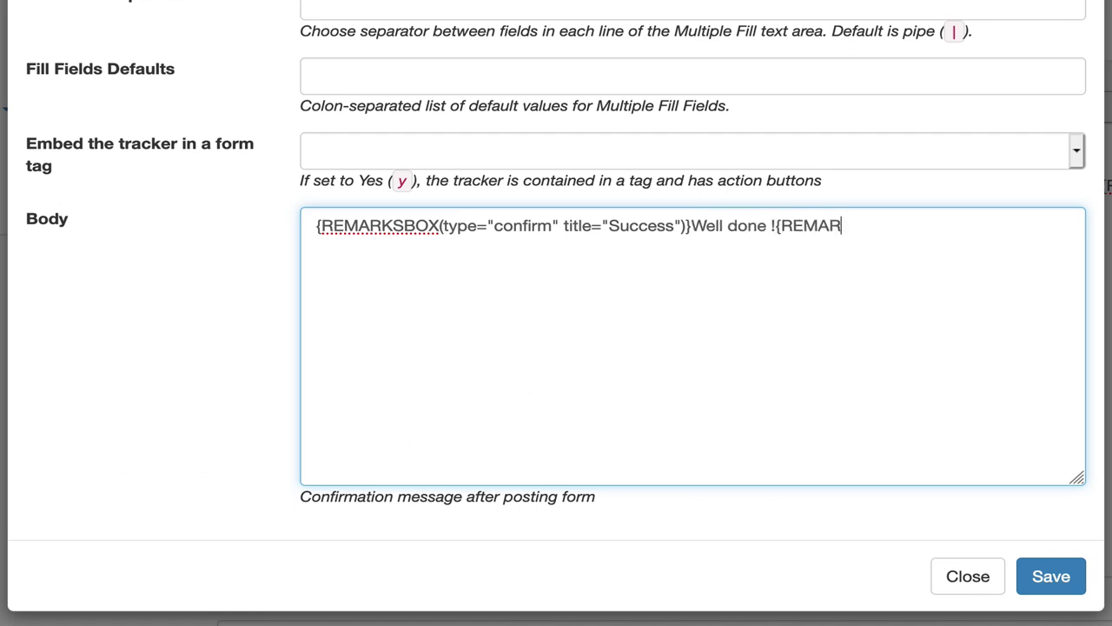
{"action": "type", "text": "OX}"}
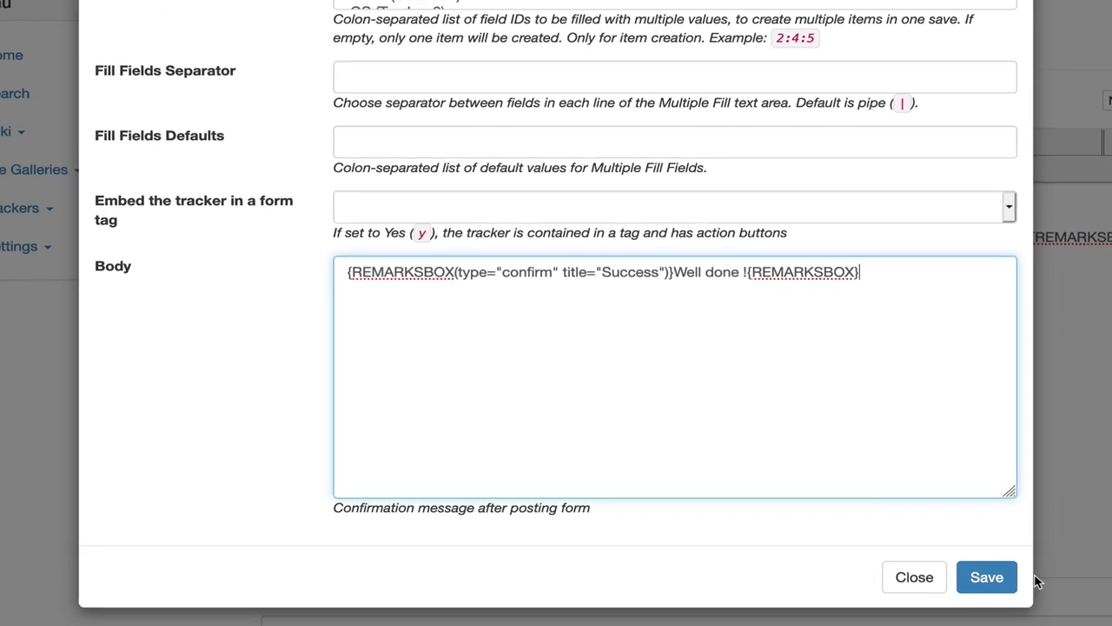
Step: Insert the configured Tracker plugin and save the contact form page
{"action": "left_click", "coordinate": [986, 577]}
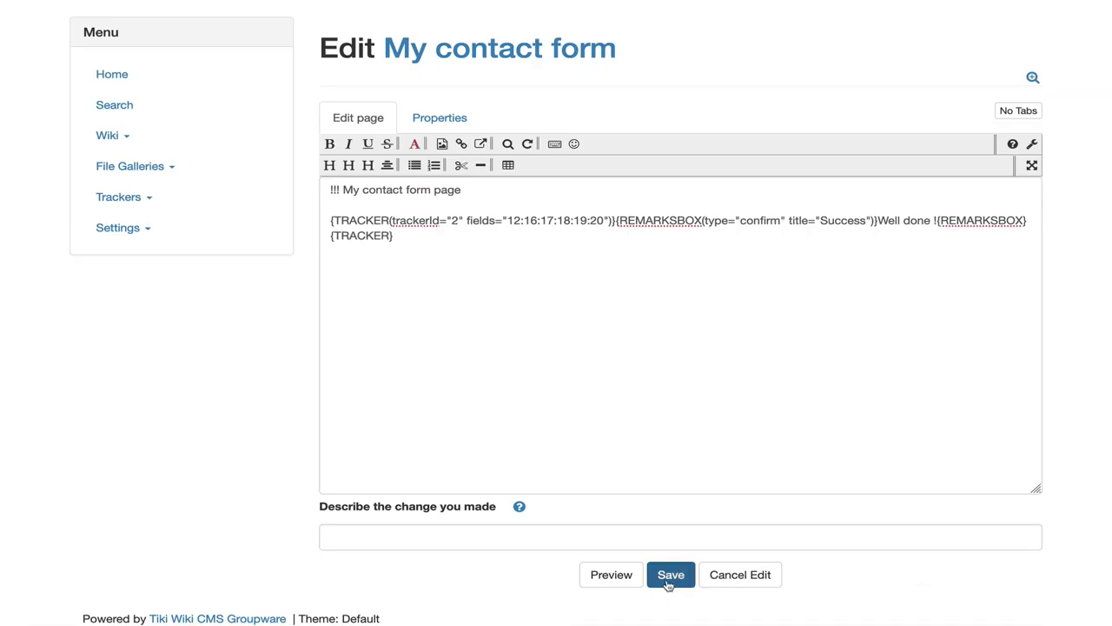
{"action": "left_click", "coordinate": [668, 584]}
{"action": "scroll", "coordinate": [665, 583], "scroll_direction": "down", "scroll_amount": 4}
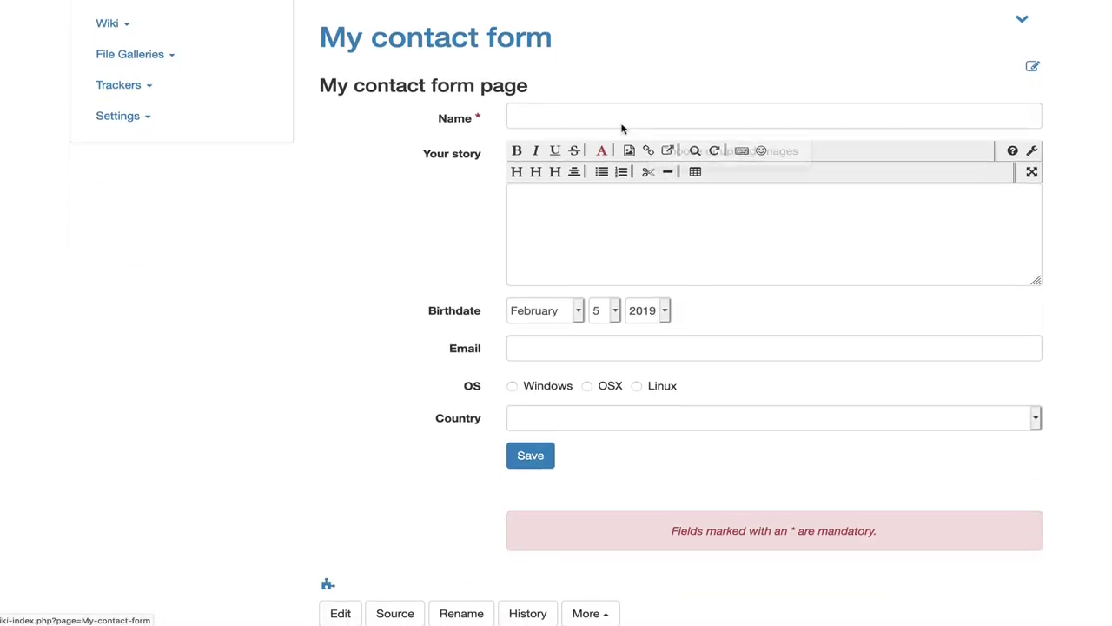
Step: On the embedded form, enter a test contact's name, a story and birth year 1963
{"action": "left_click", "coordinate": [616, 117]}
{"action": "type", "text": "Bob"}
{"action": "left_click", "coordinate": [628, 219]}
{"action": "type", "text": "The story of"}
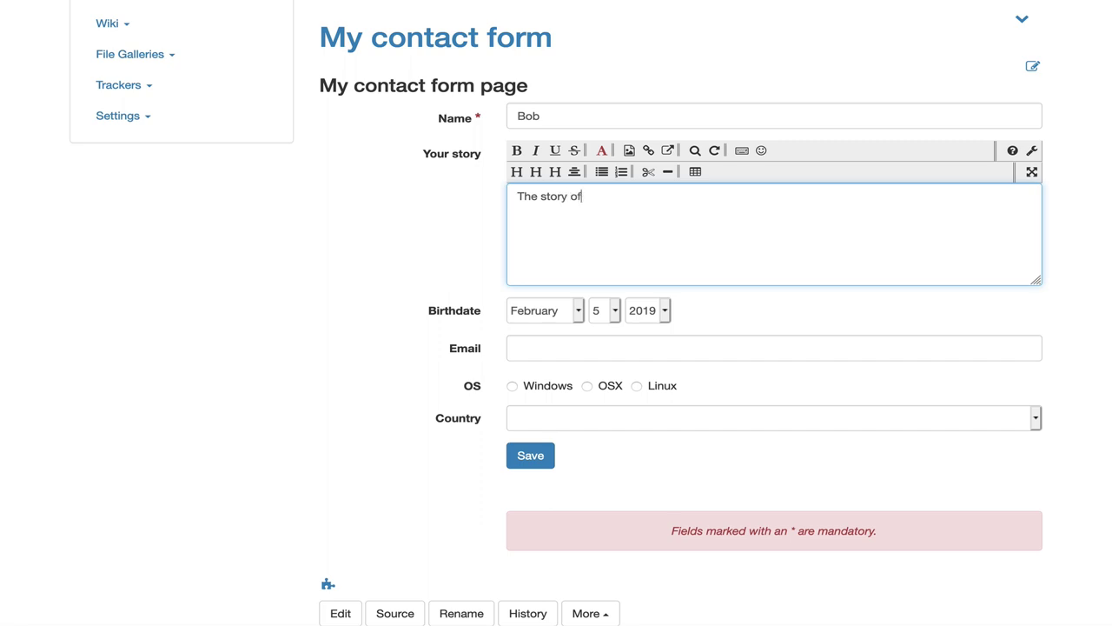
{"action": "type", "text": " bob"}
{"action": "left_click", "coordinate": [648, 310]}
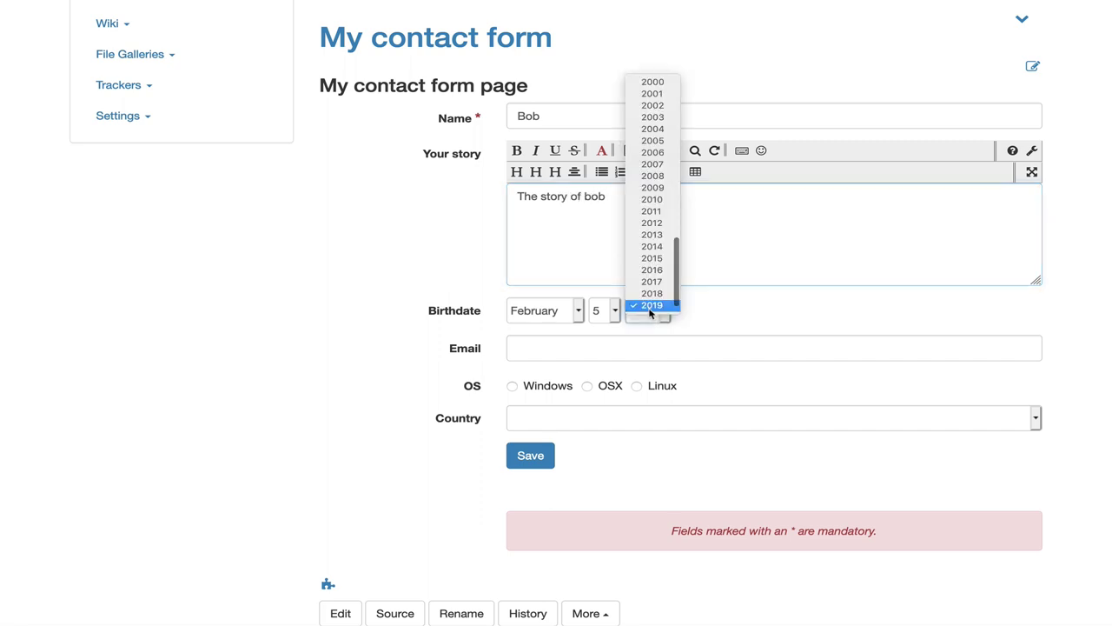
{"action": "scroll", "coordinate": [654, 117], "scroll_direction": "up", "scroll_amount": 10}
{"action": "left_click", "coordinate": [654, 118]}
Step: Fill in the contact's e-mail, choose OSX and Jamaica, and submit the form
{"action": "left_click", "coordinate": [536, 348]}
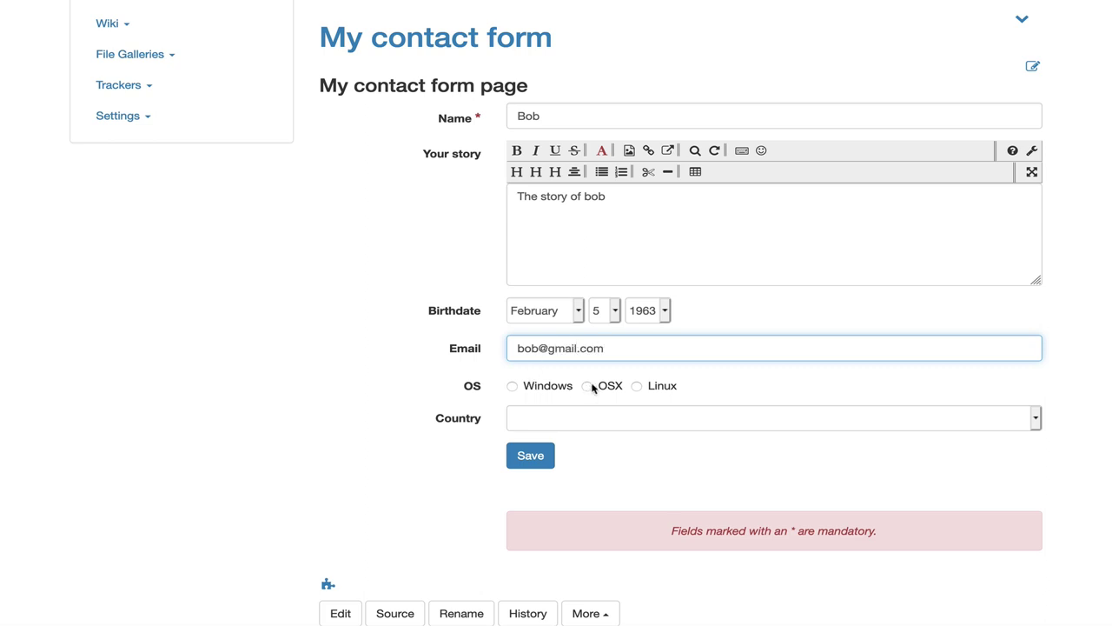
{"action": "left_click", "coordinate": [587, 385]}
{"action": "left_click", "coordinate": [559, 423]}
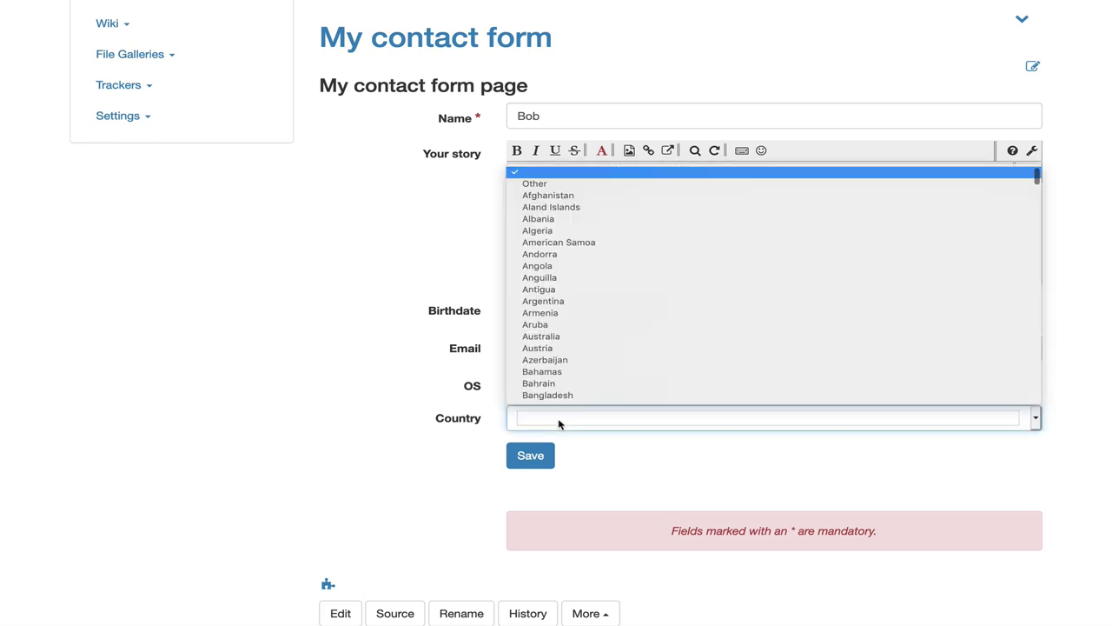
{"action": "key", "text": "j"}
{"action": "key", "text": "Return"}
{"action": "left_click", "coordinate": [532, 456]}
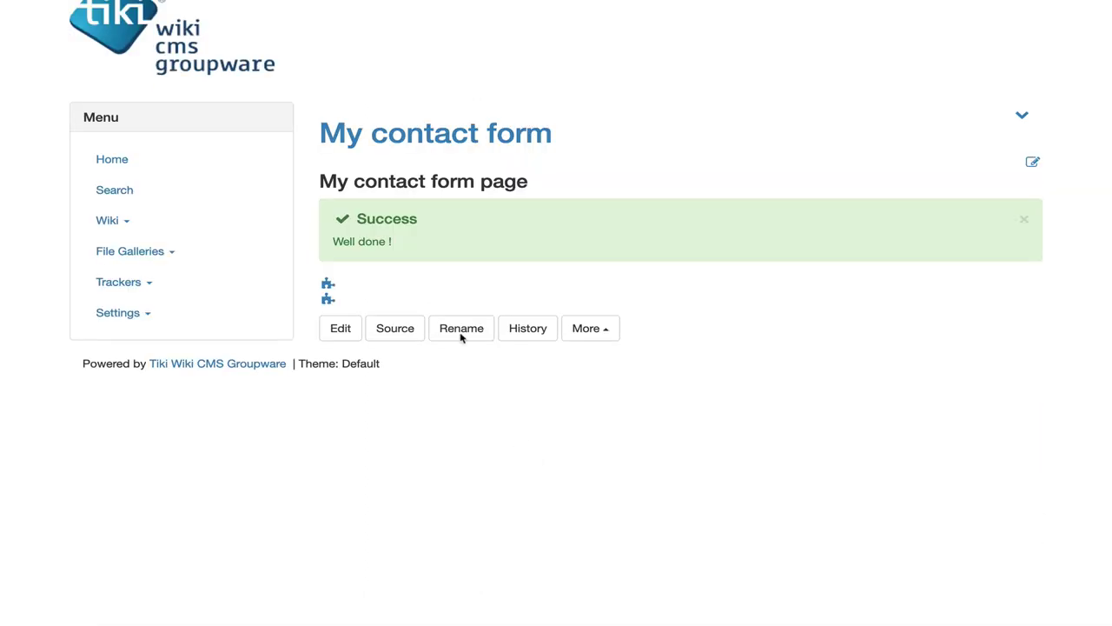
Step: Open the Contact tracker from the trackers list to view its two items
{"action": "left_click", "coordinate": [119, 284]}
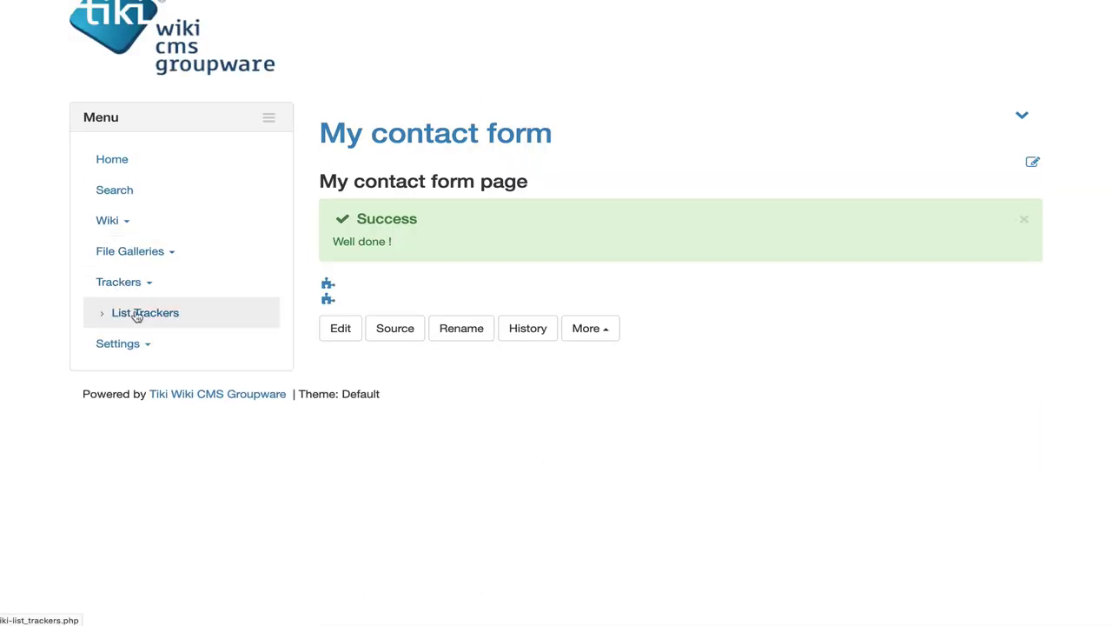
{"action": "left_click", "coordinate": [138, 313]}
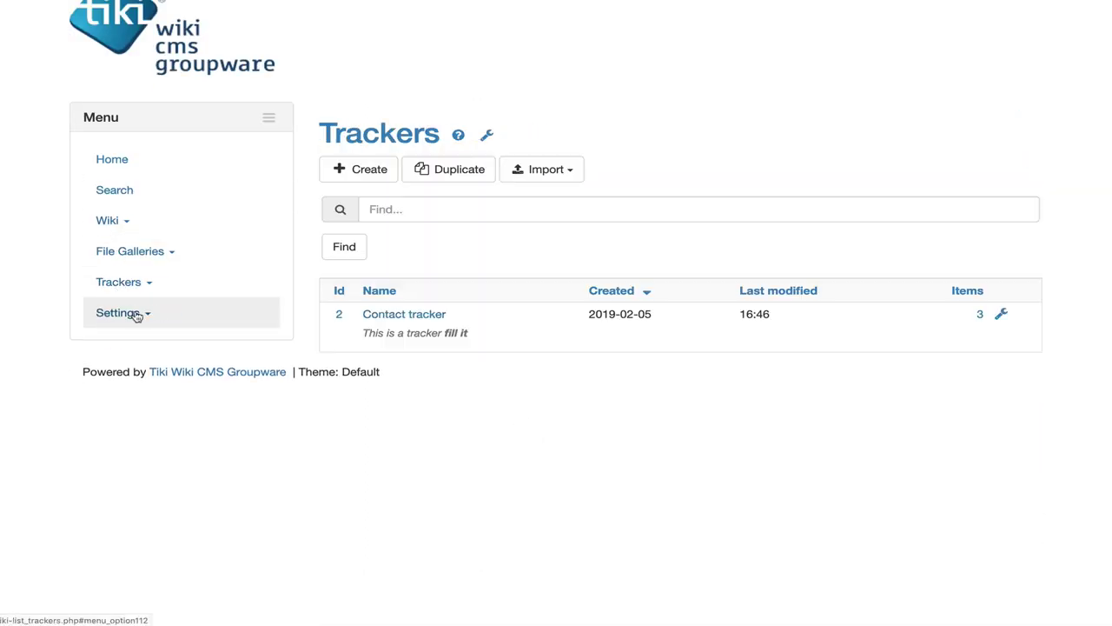
{"action": "left_click", "coordinate": [426, 316]}
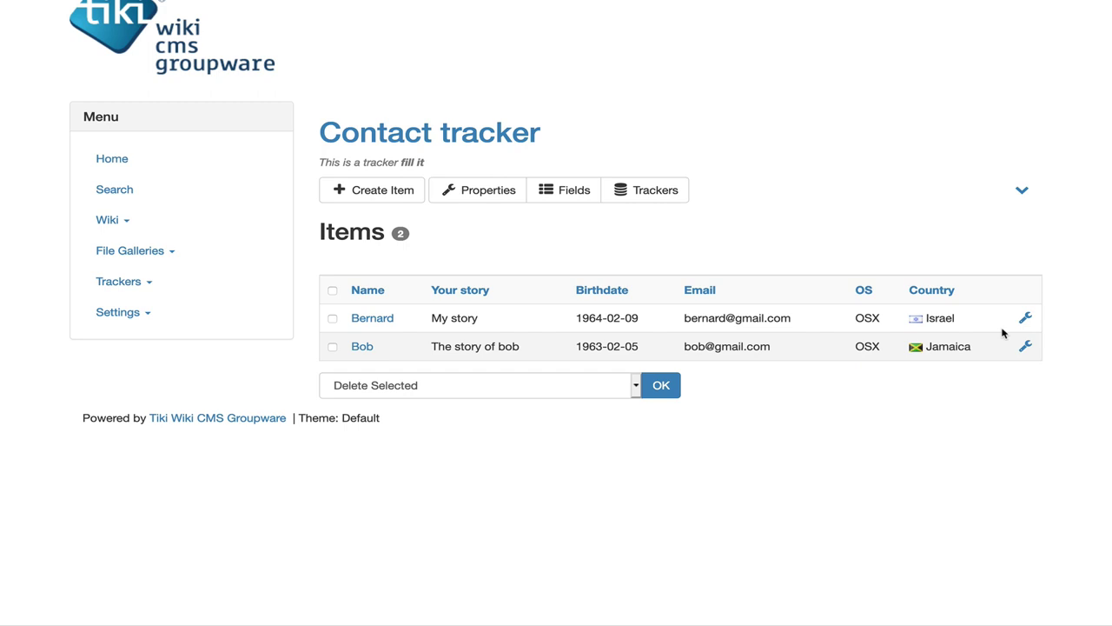
Step: From the Trackers list, open the Contact tracker's Fields through its wrench Actions menu
{"action": "left_click", "coordinate": [642, 191]}
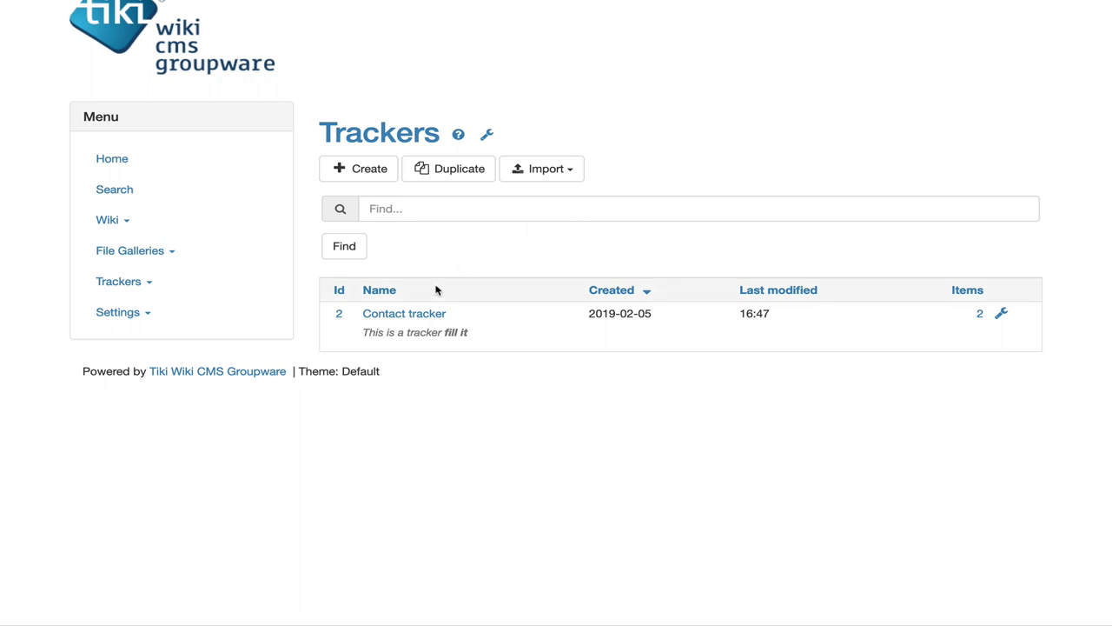
{"action": "left_click", "coordinate": [1001, 313]}
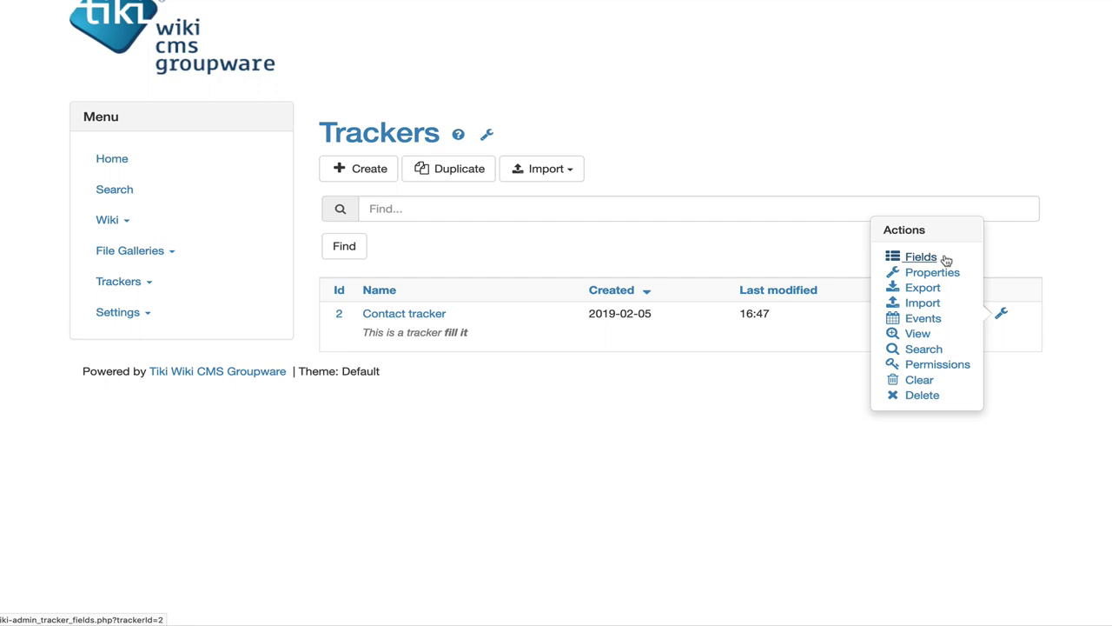
{"action": "left_click", "coordinate": [934, 257]}
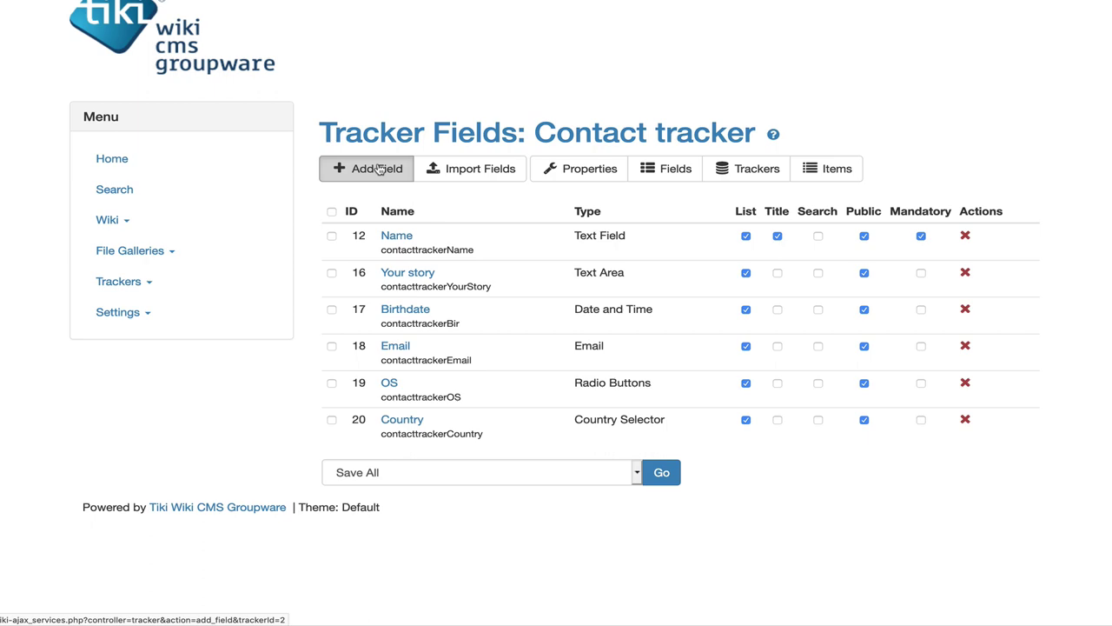
Step: Start a new Contact tracker field and browse the types from Country Selector to Item Link
{"action": "left_click", "coordinate": [378, 169]}
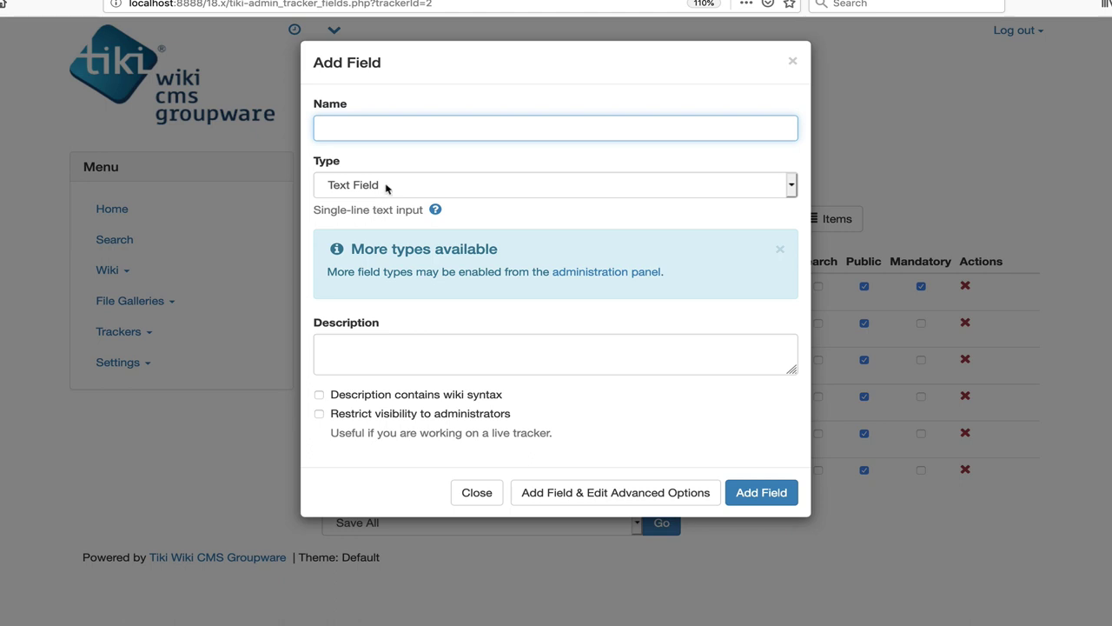
{"action": "left_click", "coordinate": [387, 136]}
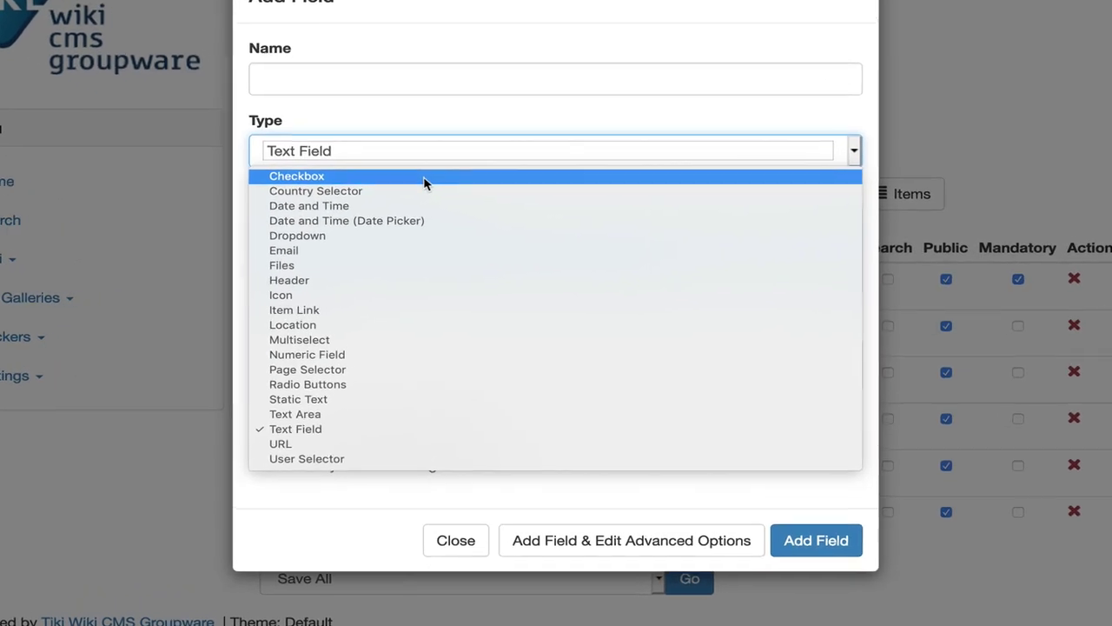
{"action": "key", "text": "Down"}
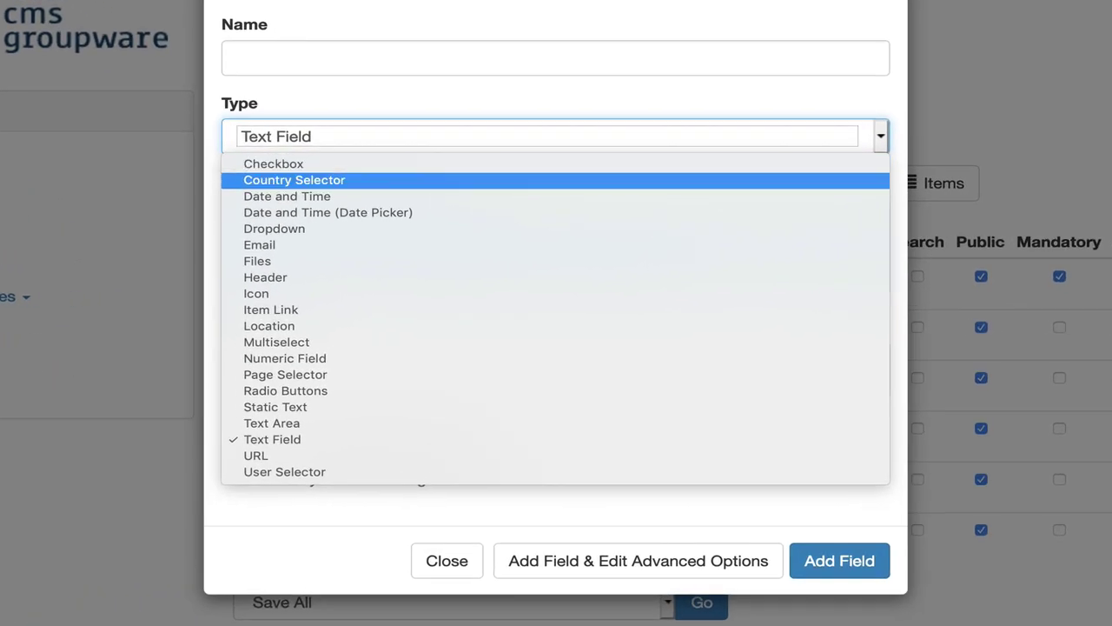
{"action": "key", "text": "Down"}
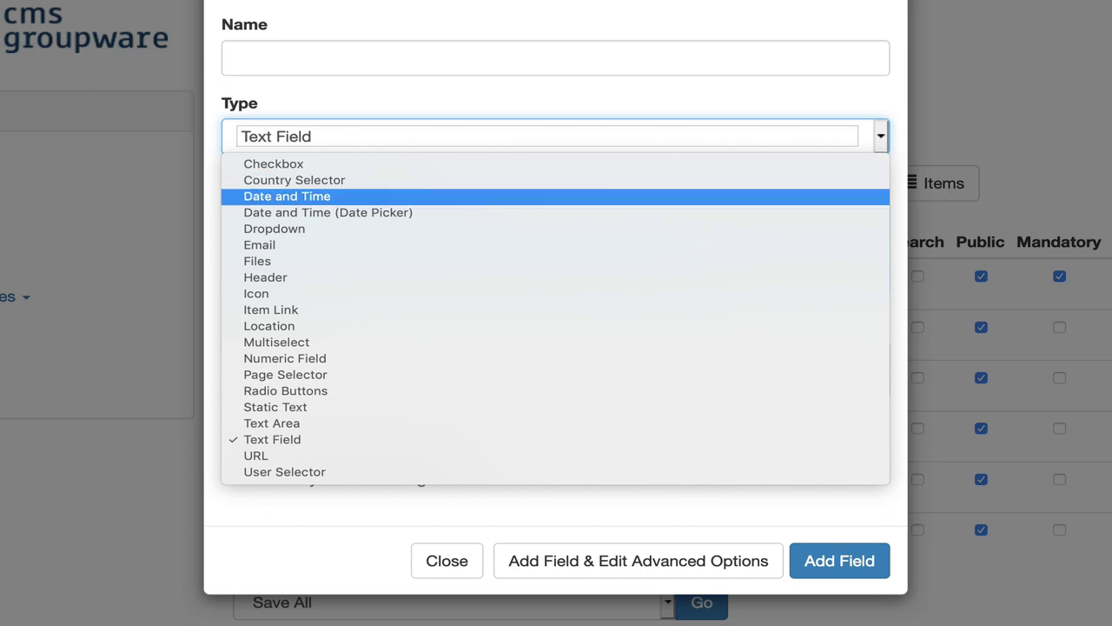
{"action": "key", "text": "Down"}
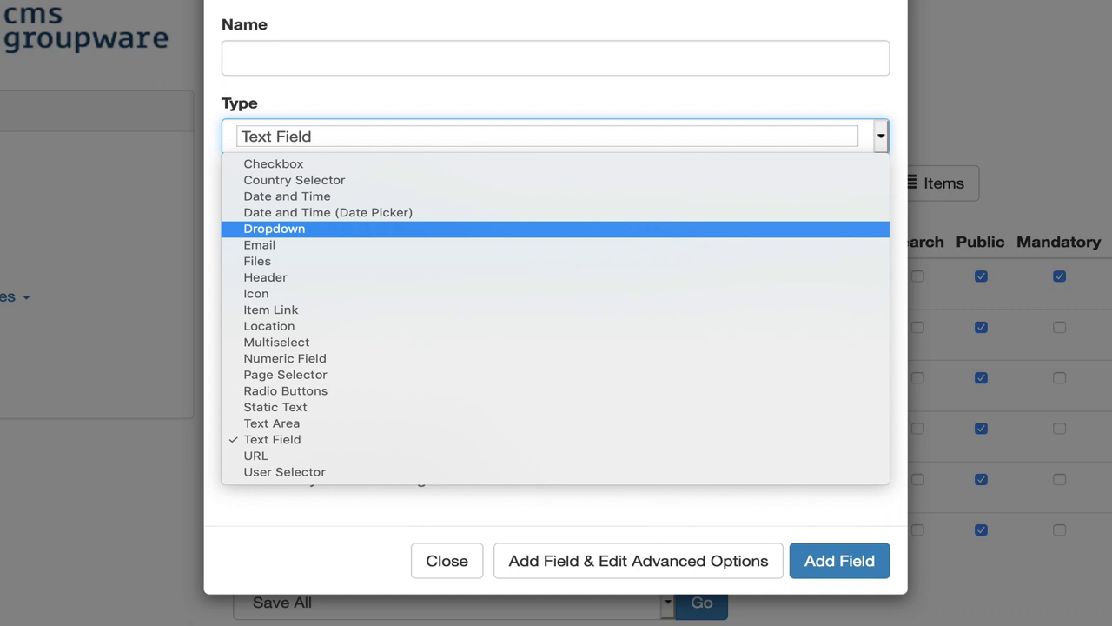
{"action": "key", "text": "Down"}
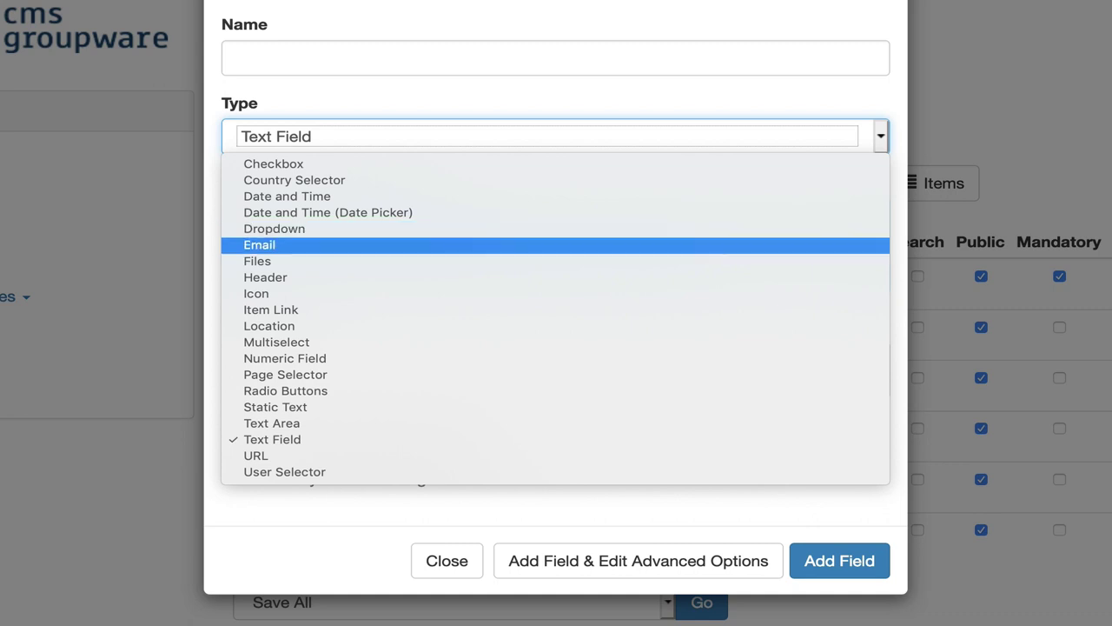
{"action": "key", "text": "Down"}
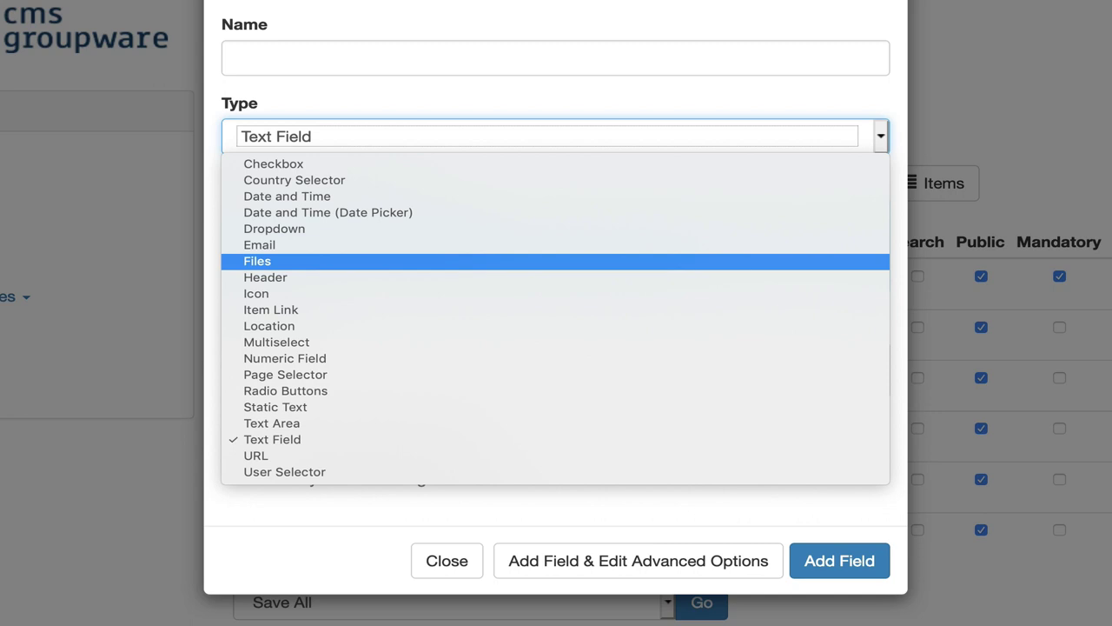
{"action": "key", "text": "Down"}
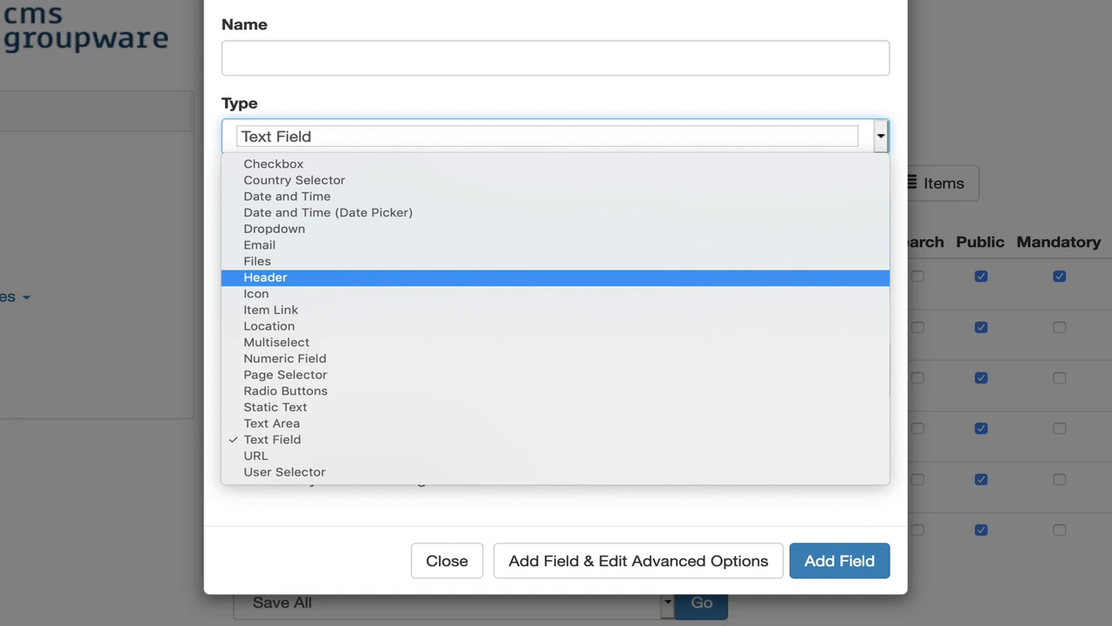
{"action": "key", "text": "Down"}
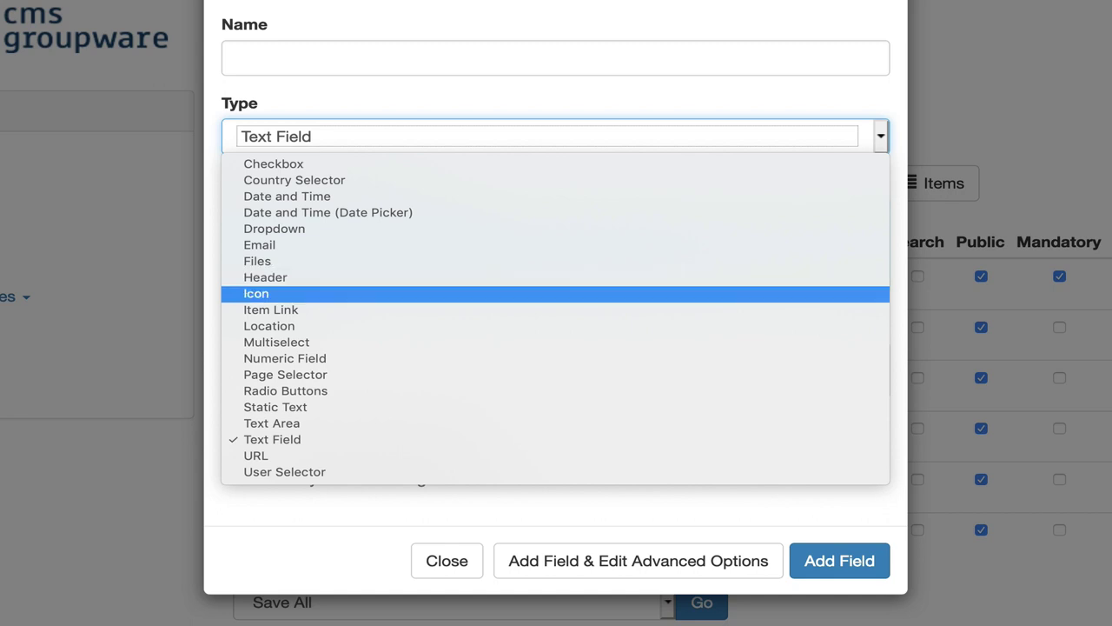
{"action": "key", "text": "Down"}
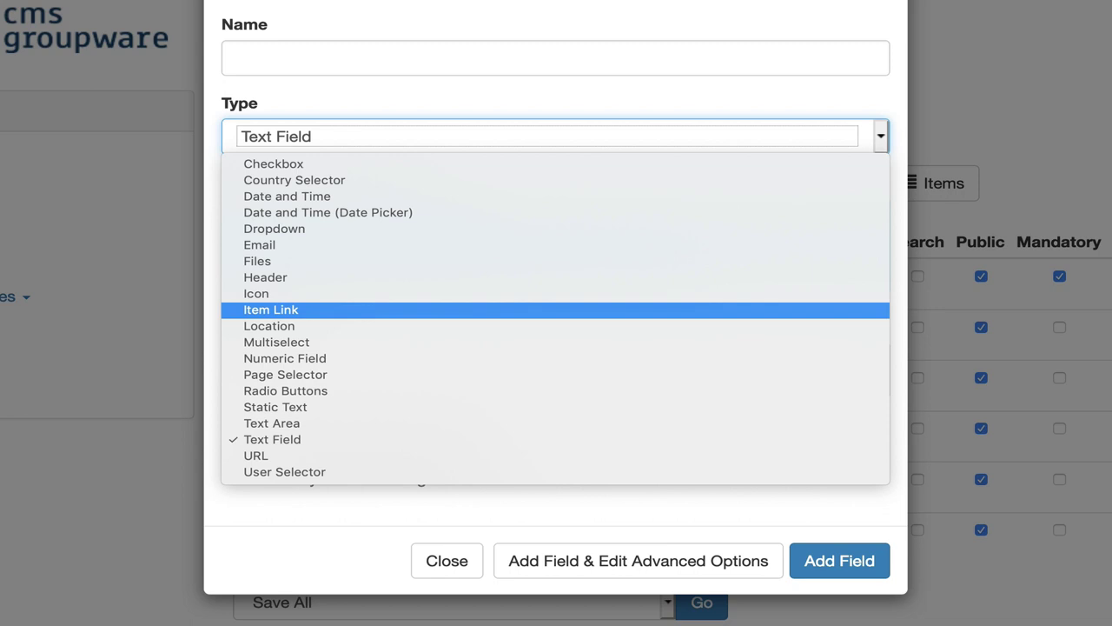
Step: Browse the remaining field types from Location to Wiki Page, leaving Text Field selected
{"action": "key", "text": "Down"}
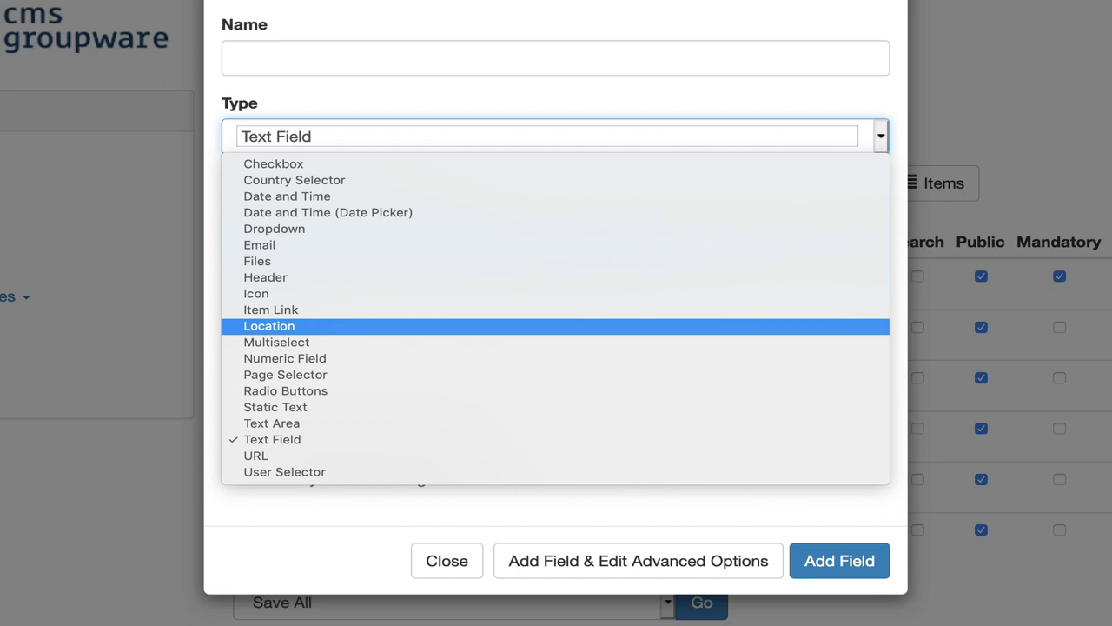
{"action": "key", "text": "Down"}
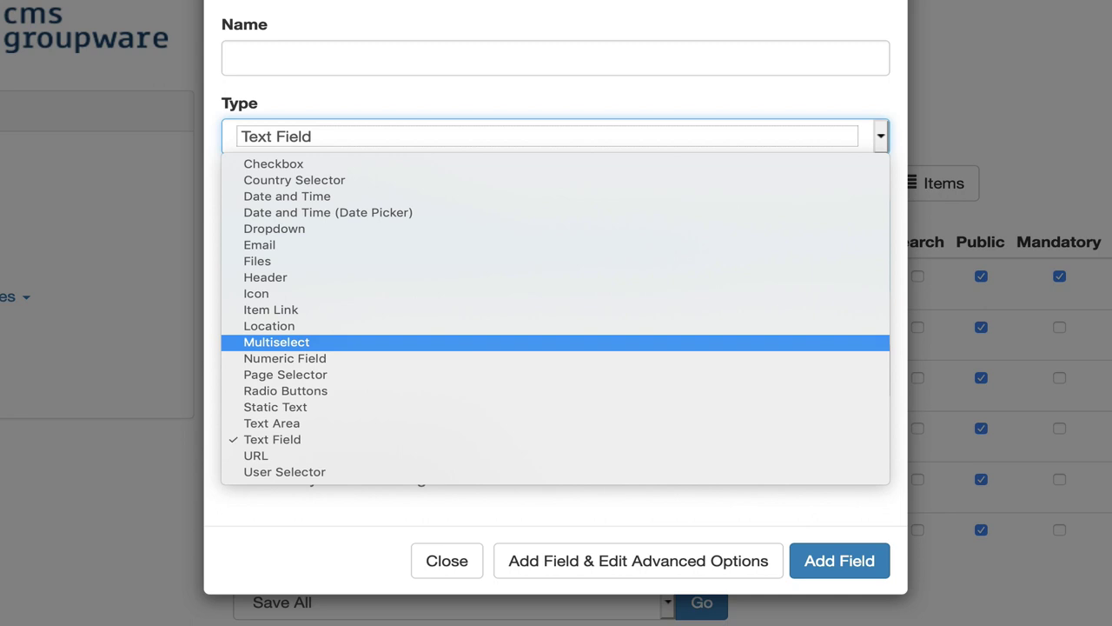
{"action": "key", "text": "Down"}
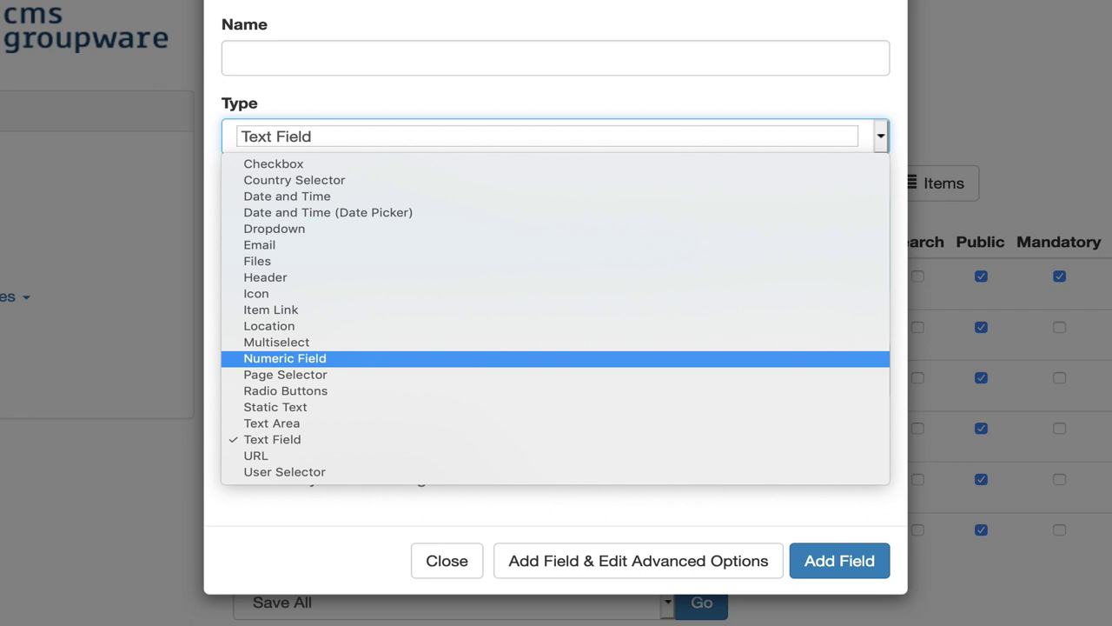
{"action": "key", "text": "Down"}
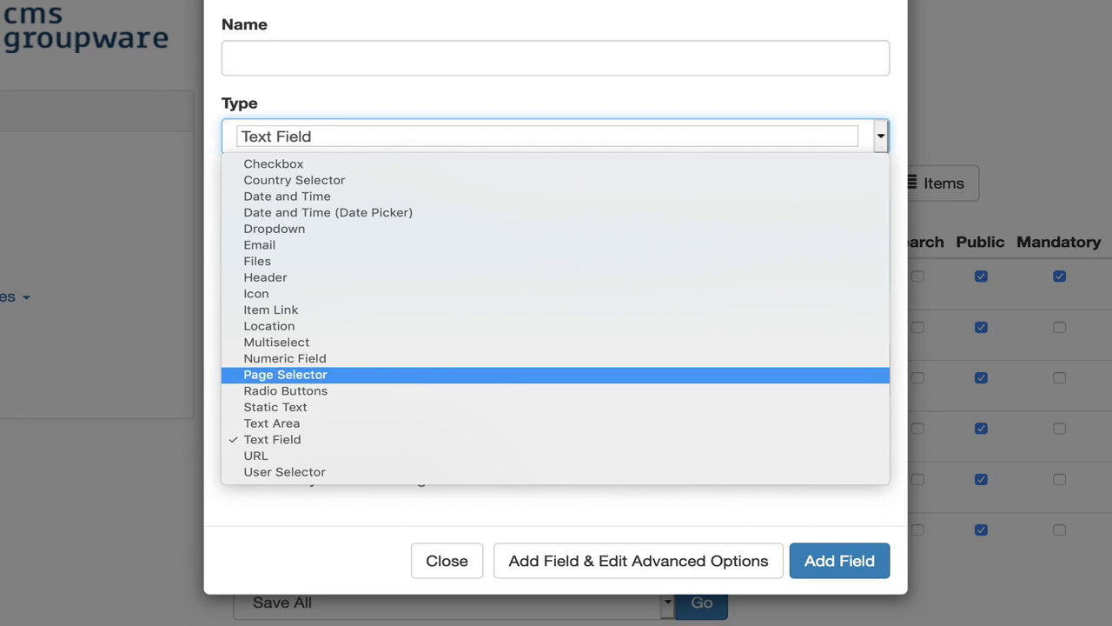
{"action": "key", "text": "Down"}
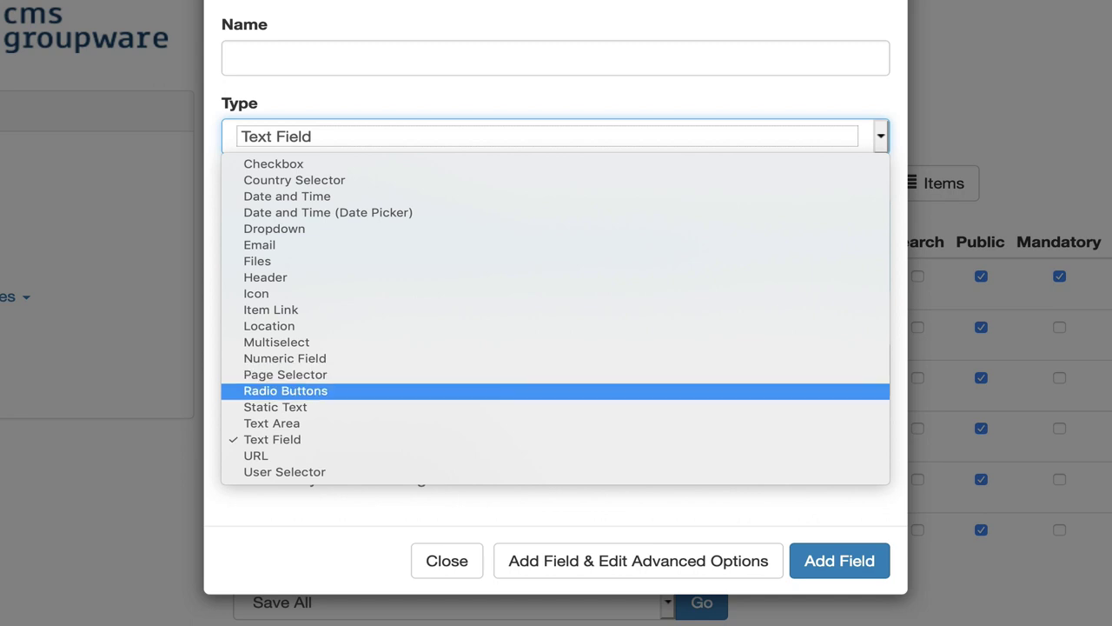
{"action": "key", "text": "Down"}
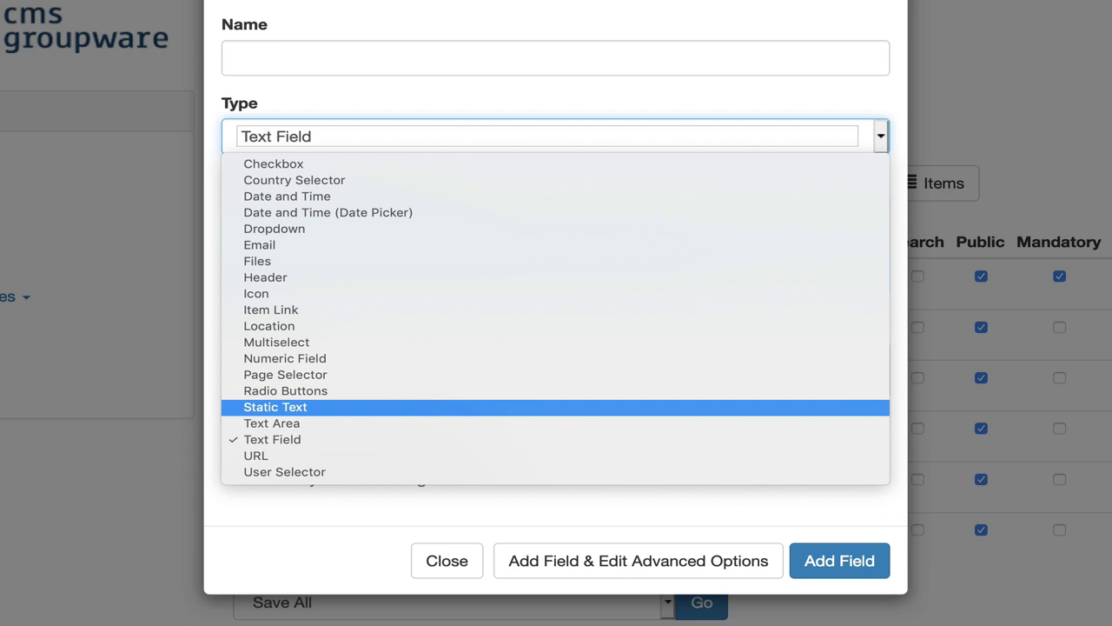
{"action": "key", "text": "Down"}
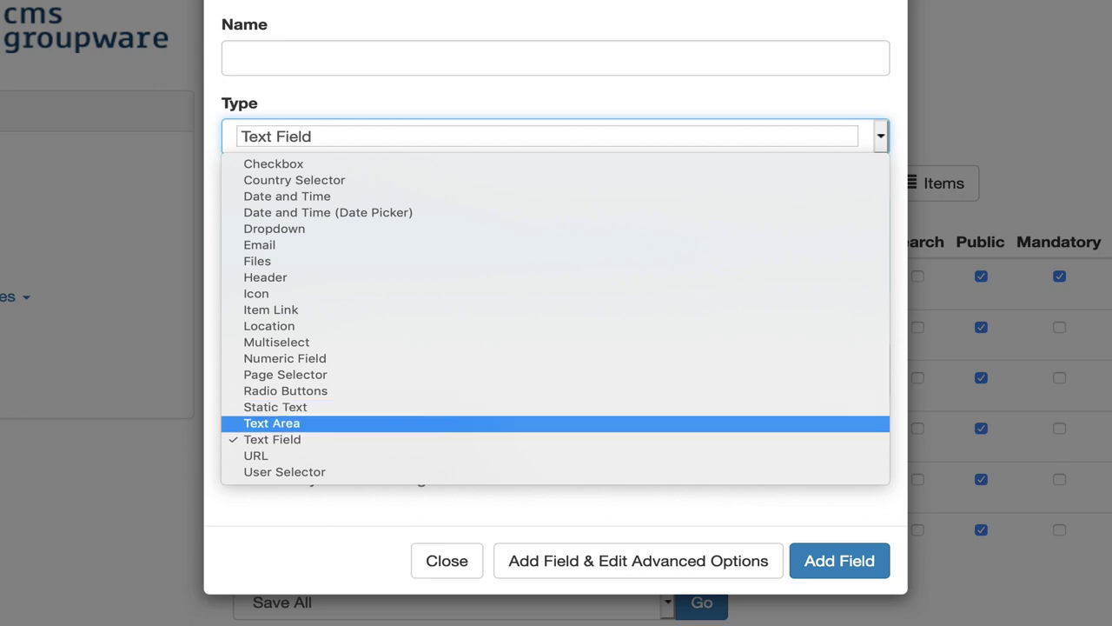
{"action": "key", "text": "Down"}
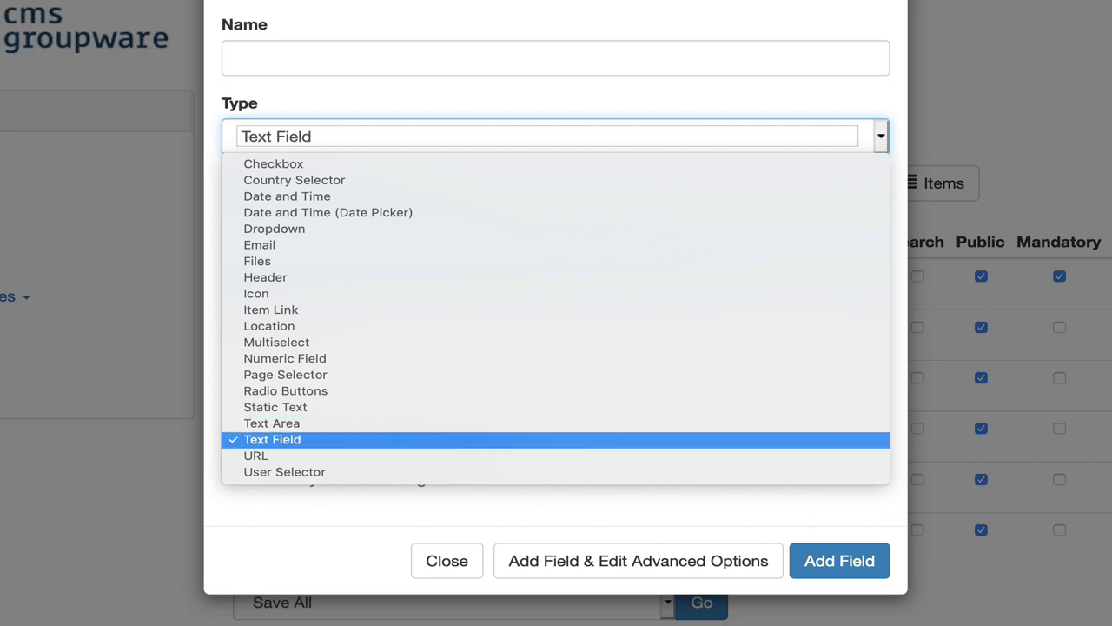
{"action": "key", "text": "Down"}
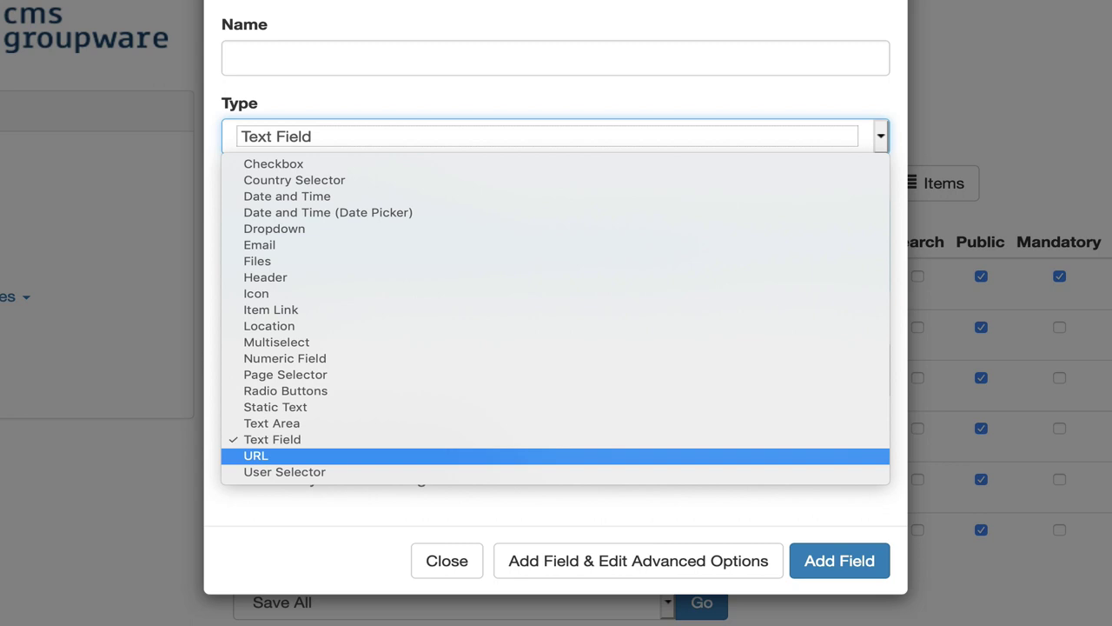
{"action": "key", "text": "Down"}
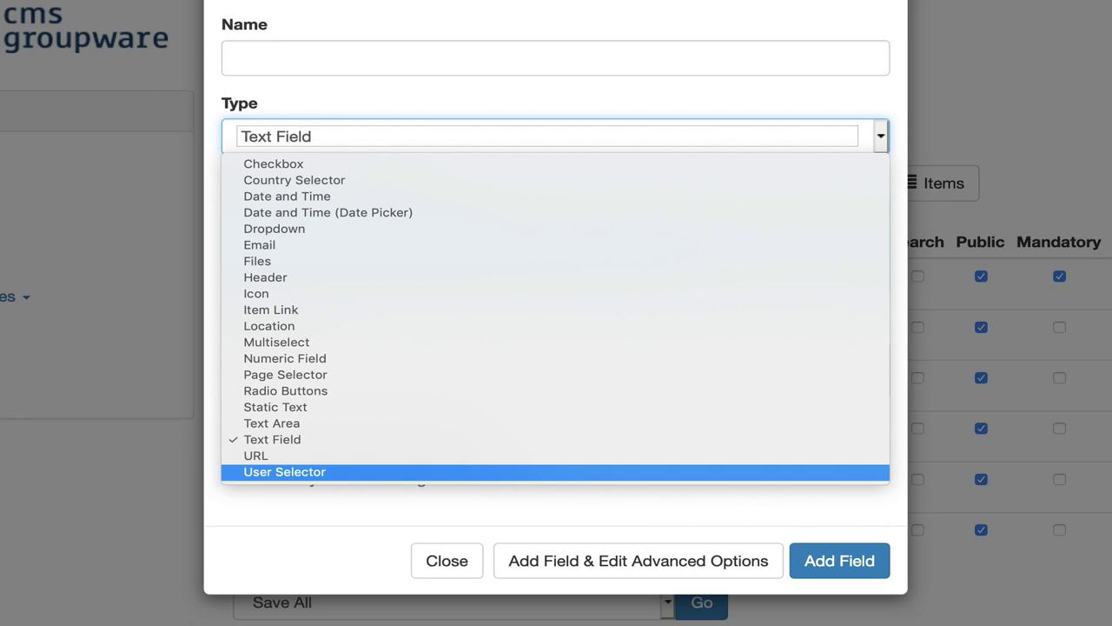
{"action": "key", "text": "Down"}
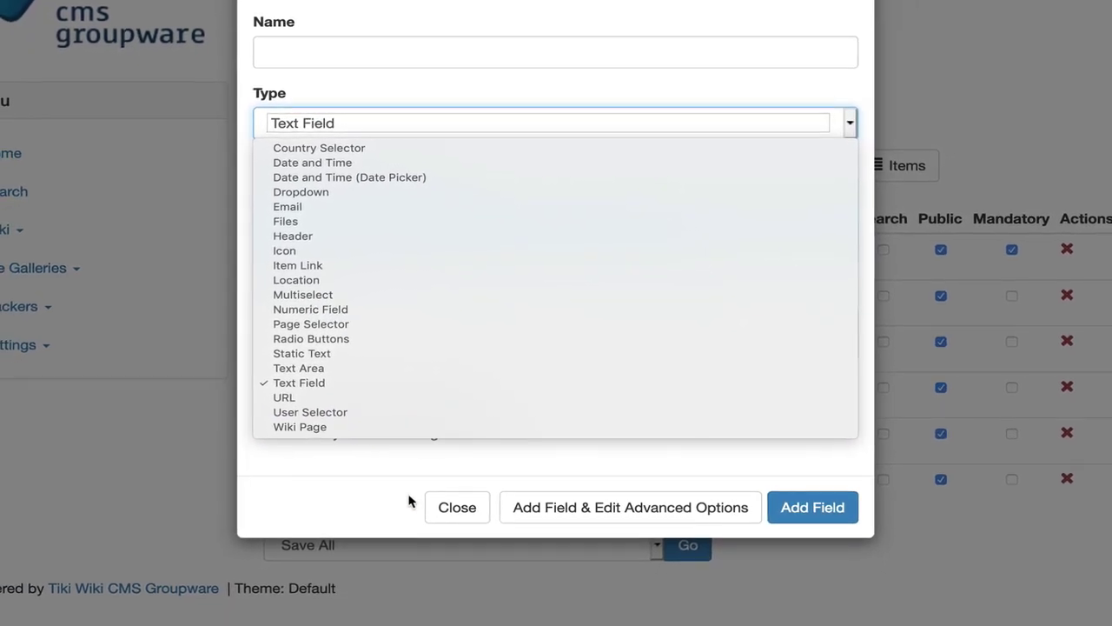
{"action": "left_click", "coordinate": [457, 510]}
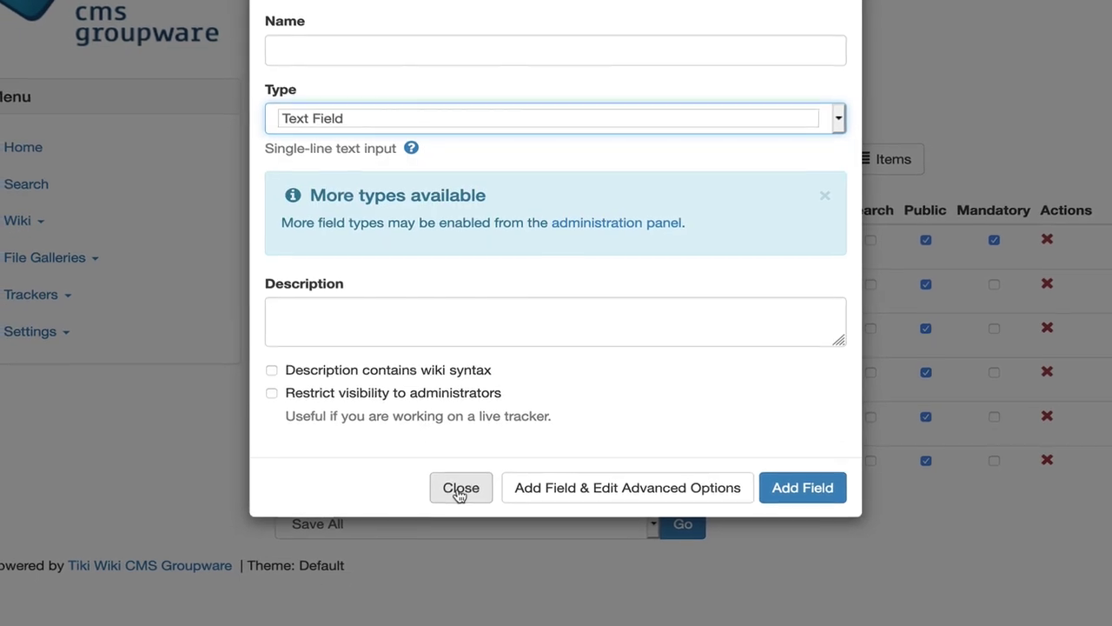
Step: Cancel the new field and go to Settings > Control Panels, scrolling to the Trackers tile
{"action": "left_click", "coordinate": [459, 486]}
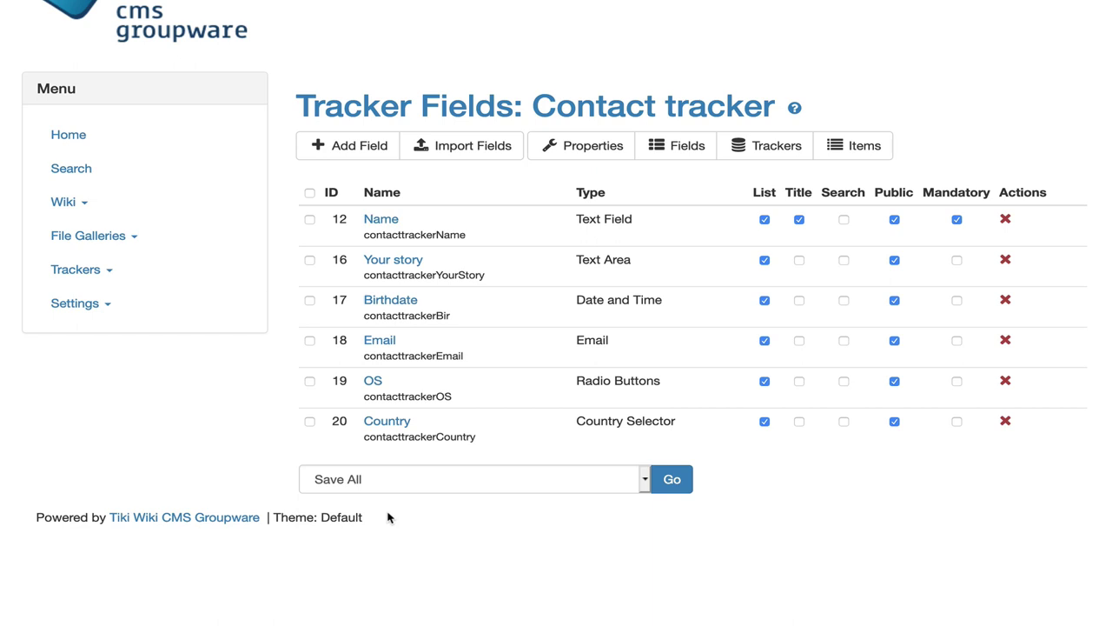
{"action": "left_click", "coordinate": [84, 304]}
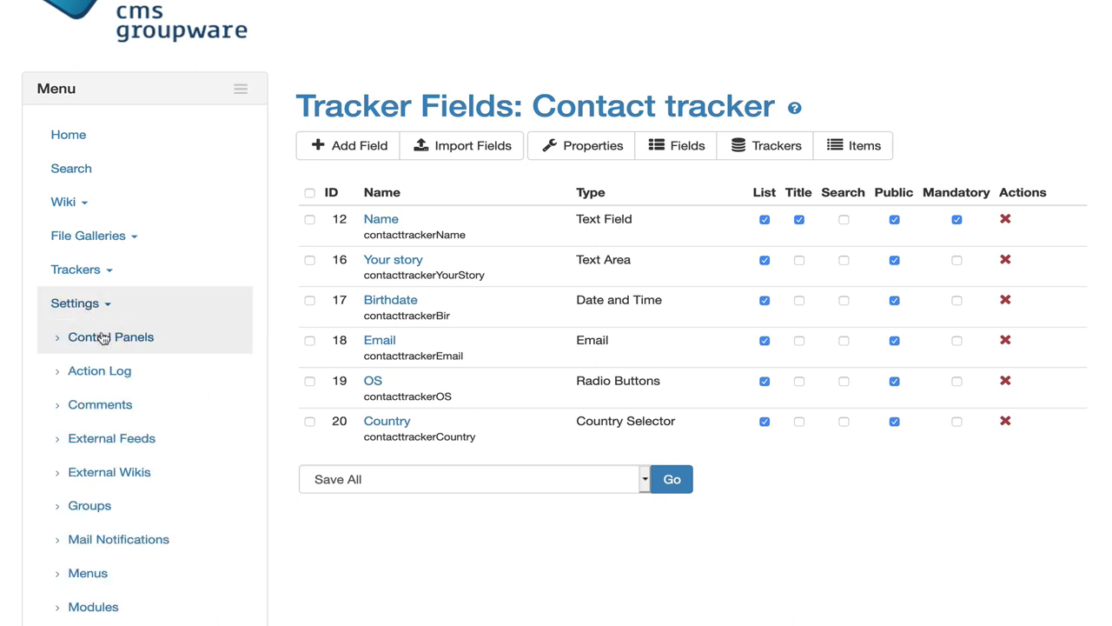
{"action": "left_click", "coordinate": [103, 336]}
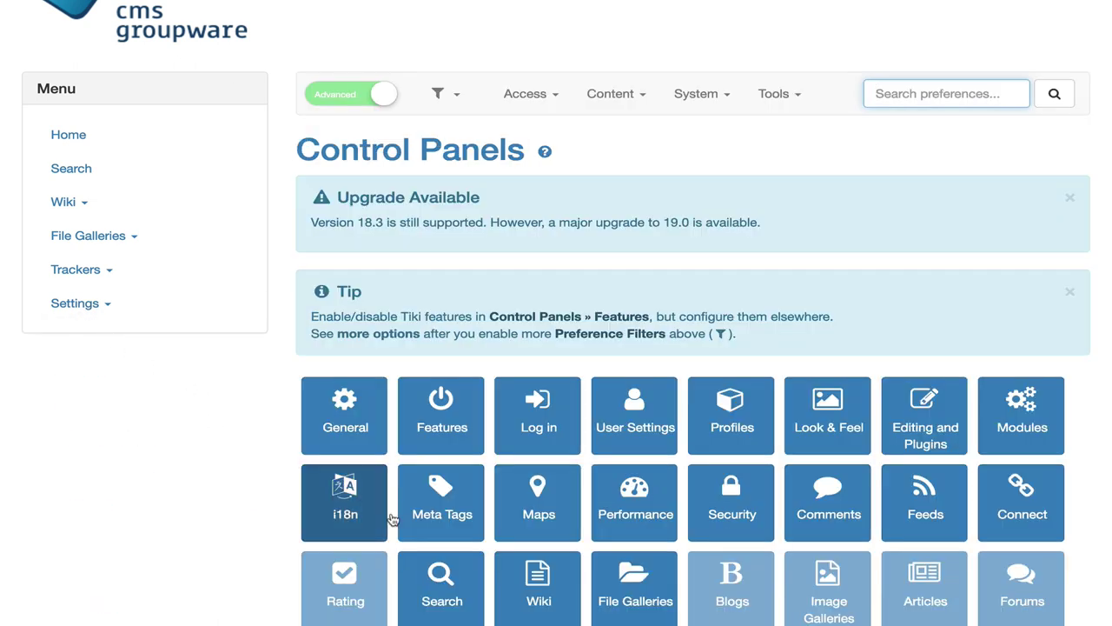
{"action": "scroll", "coordinate": [406, 522], "scroll_direction": "down", "scroll_amount": 2}
{"action": "scroll", "coordinate": [409, 522], "scroll_direction": "down", "scroll_amount": 1}
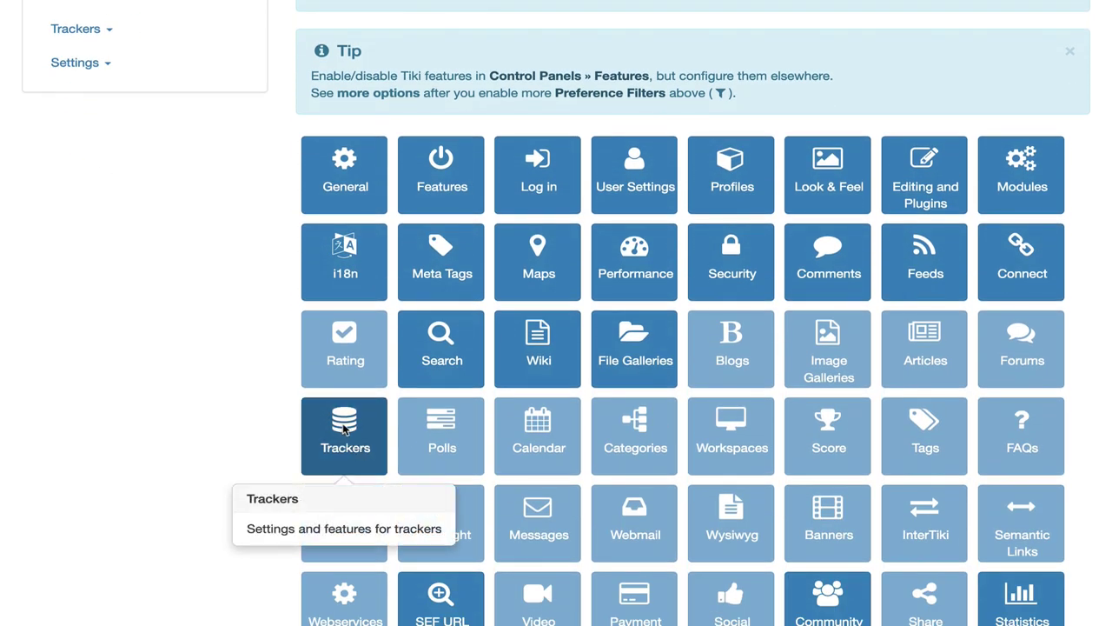
Step: In the Trackers admin Field Types tab, review the field types to enable Mathematical Calculation
{"action": "left_click", "coordinate": [344, 429]}
{"action": "left_click", "coordinate": [496, 434]}
{"action": "scroll", "coordinate": [497, 433], "scroll_direction": "down", "scroll_amount": 4}
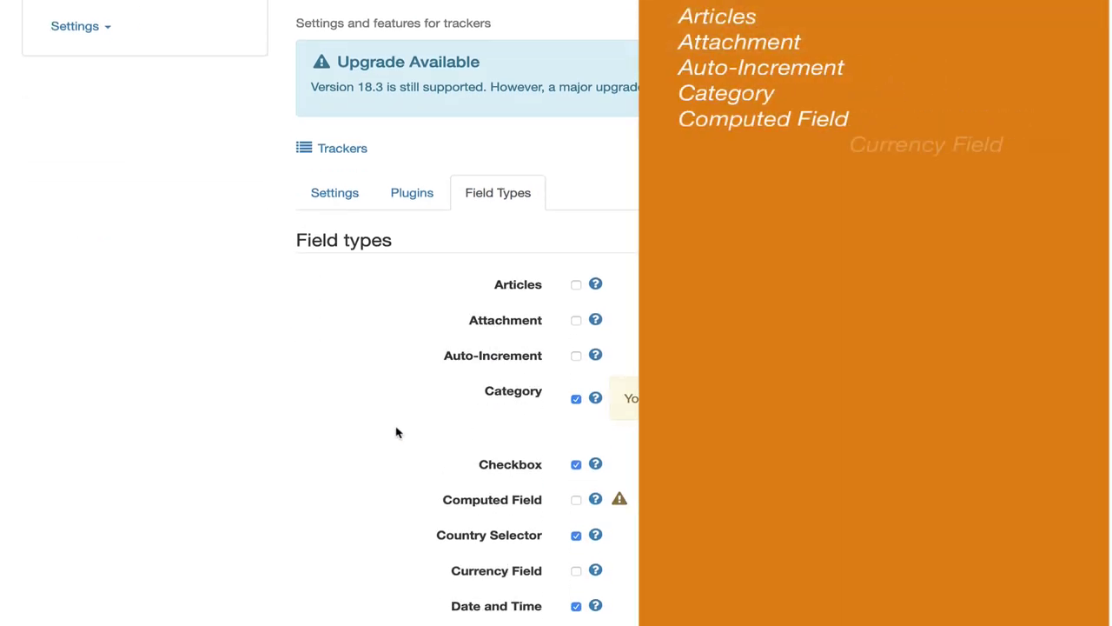
{"action": "scroll", "coordinate": [396, 432], "scroll_direction": "down", "scroll_amount": 2}
{"action": "scroll", "coordinate": [396, 431], "scroll_direction": "down", "scroll_amount": 2}
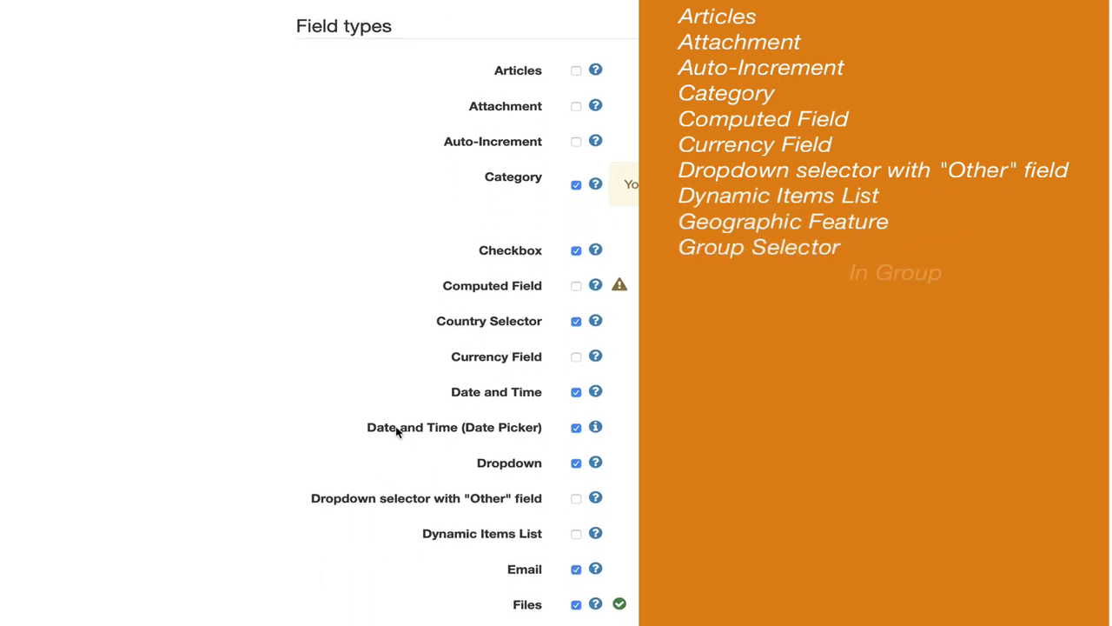
{"action": "mouse_move", "coordinate": [597, 68]}
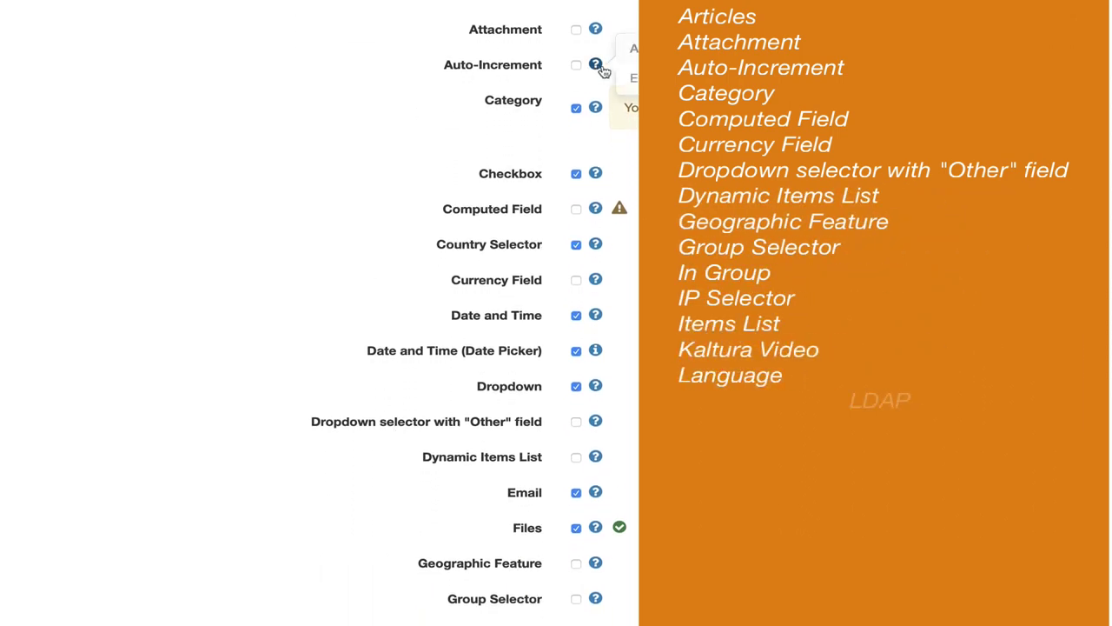
{"action": "mouse_move", "coordinate": [597, 210]}
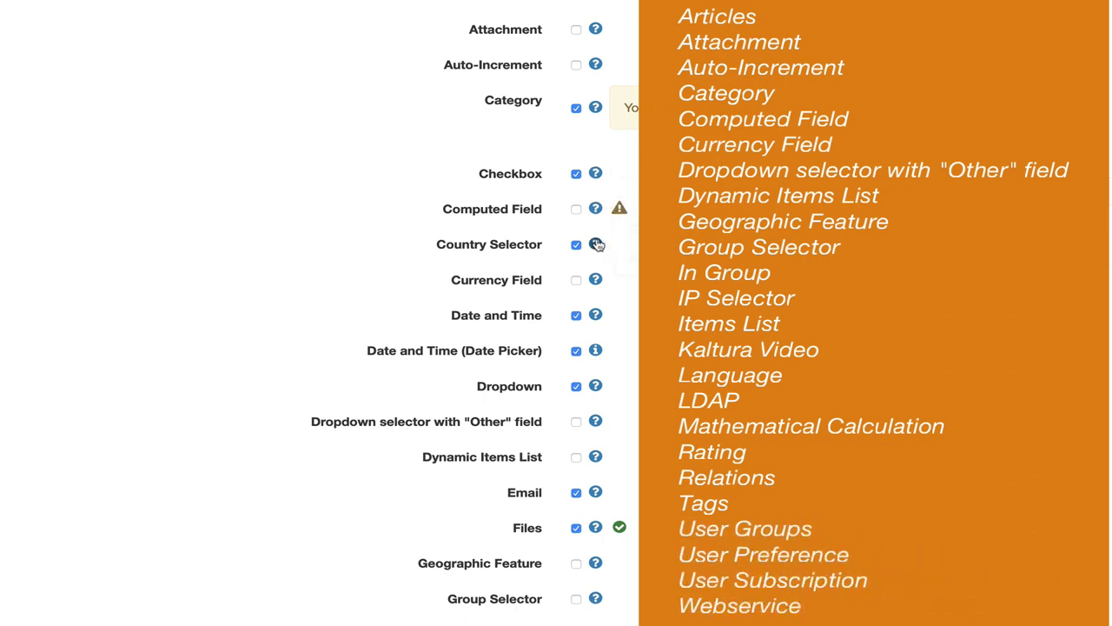
{"action": "mouse_move", "coordinate": [597, 282]}
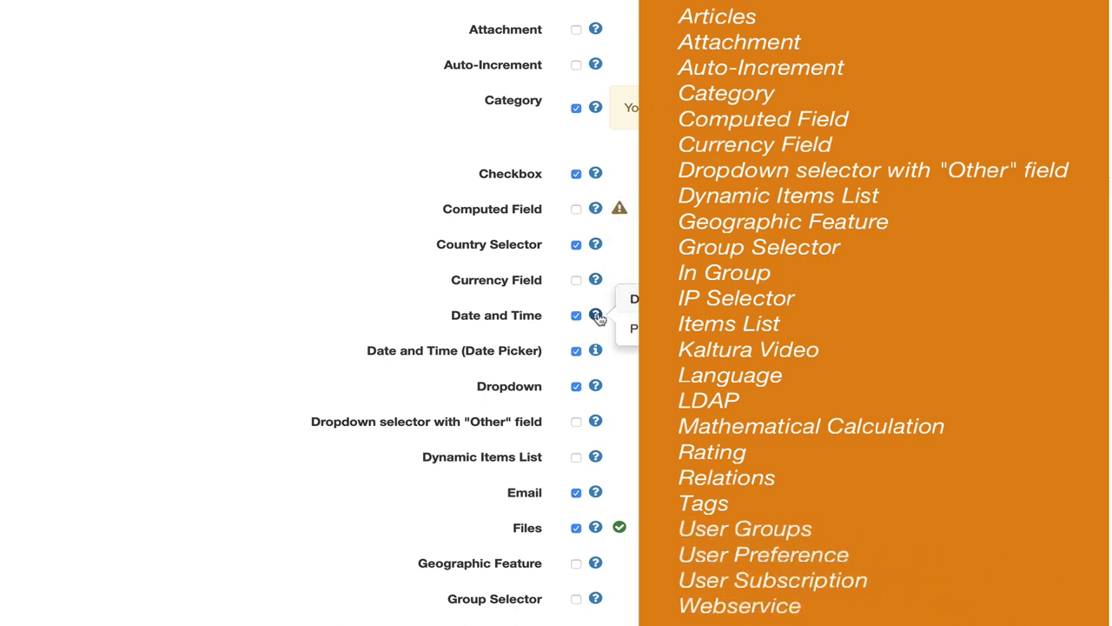
{"action": "scroll", "coordinate": [308, 219], "scroll_direction": "down", "scroll_amount": 2}
{"action": "scroll", "coordinate": [308, 219], "scroll_direction": "down", "scroll_amount": 7}
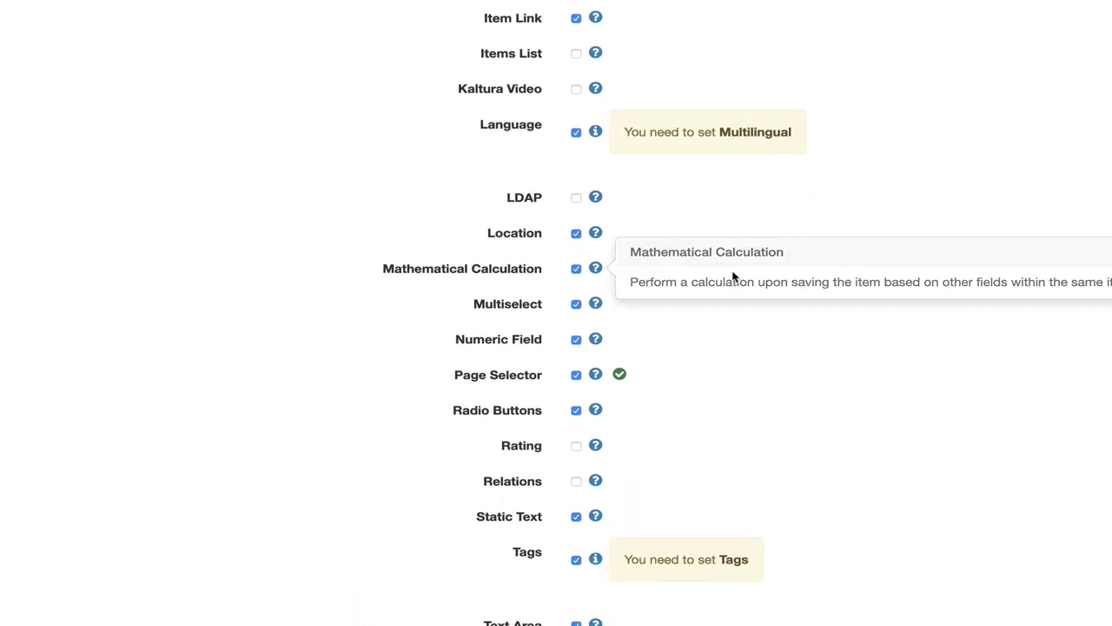
{"action": "scroll", "coordinate": [735, 275], "scroll_direction": "down", "scroll_amount": 6}
Step: Apply the field type setting, then reopen the Contact tracker's field list via List Trackers
{"action": "left_click", "coordinate": [678, 463]}
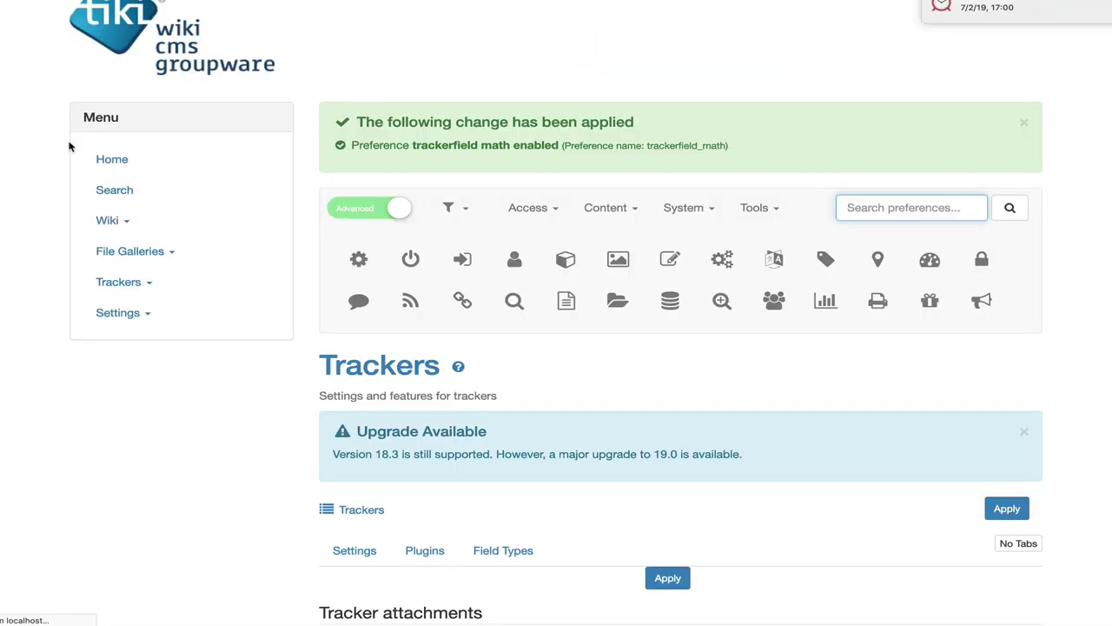
{"action": "left_click", "coordinate": [112, 279]}
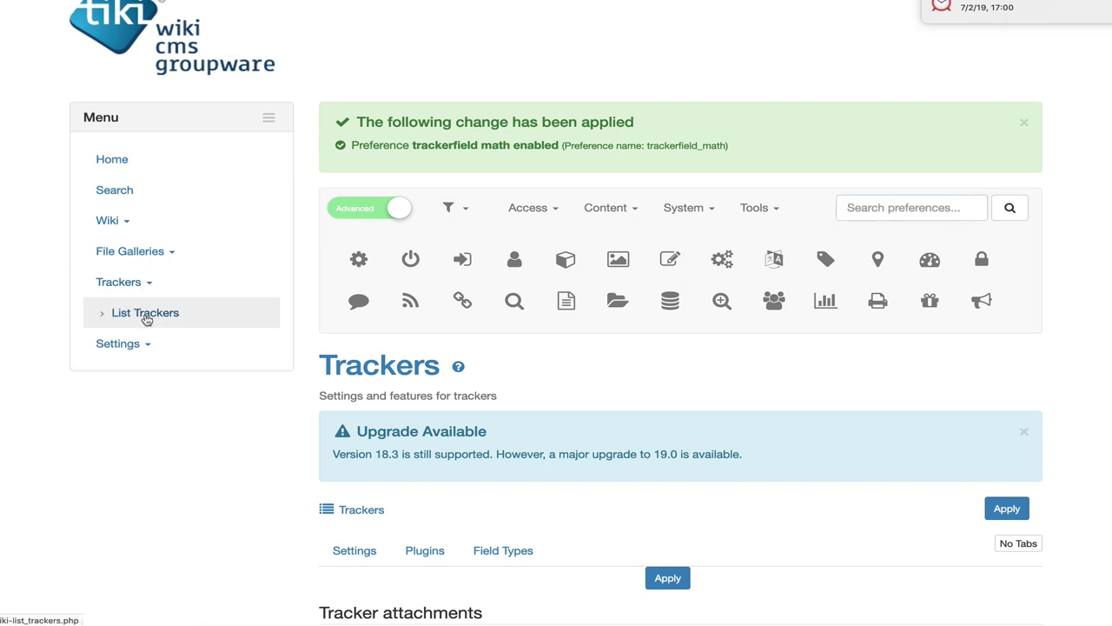
{"action": "left_click", "coordinate": [144, 315]}
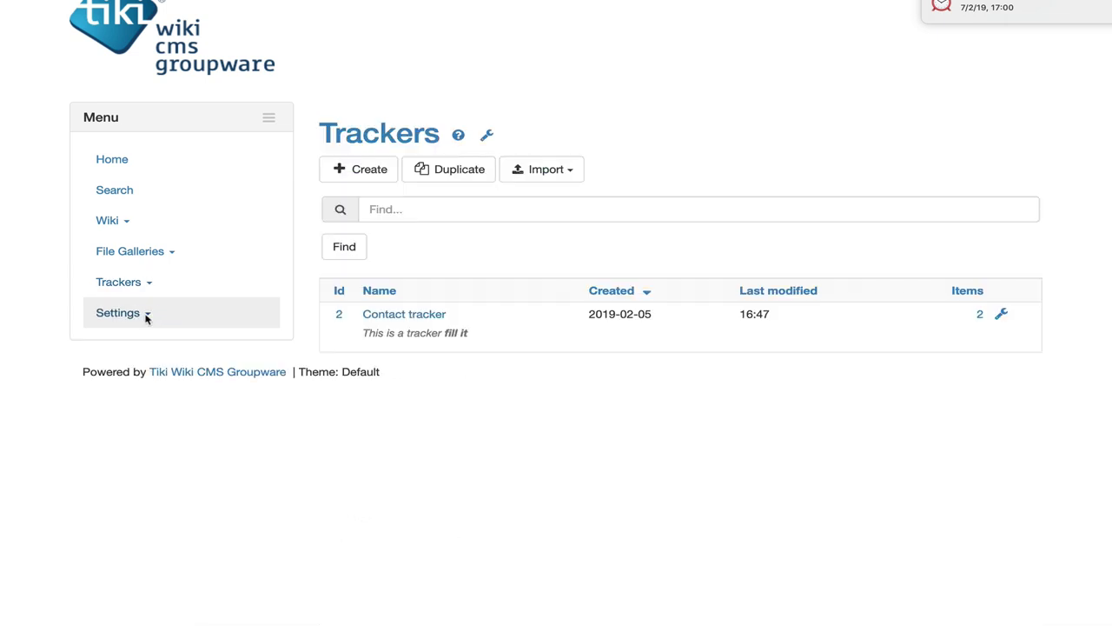
{"action": "left_click", "coordinate": [441, 318]}
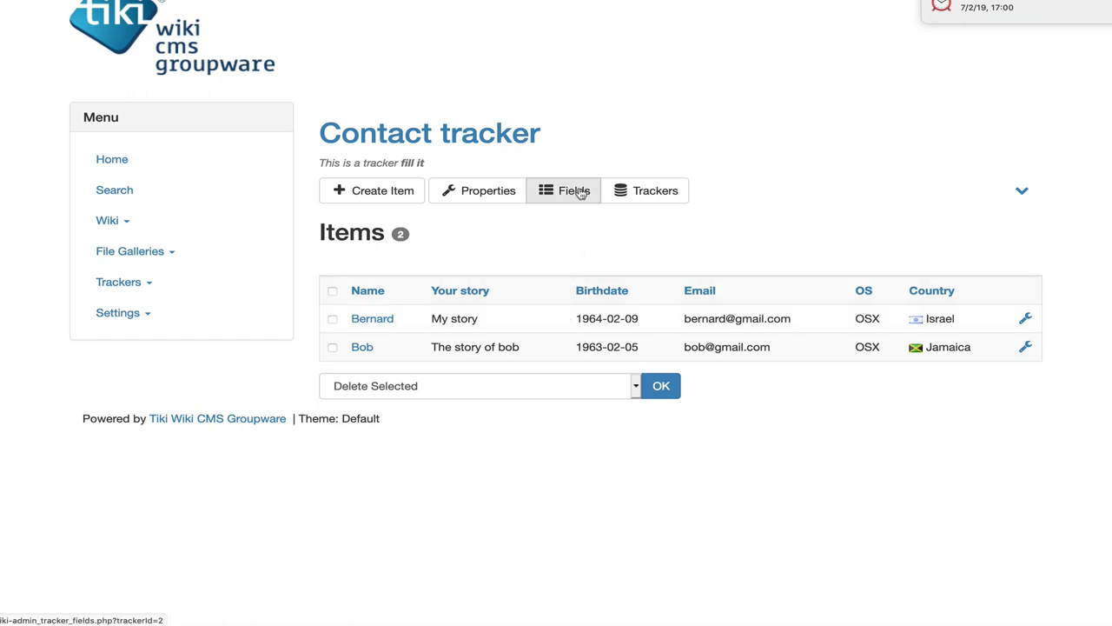
{"action": "left_click", "coordinate": [580, 193]}
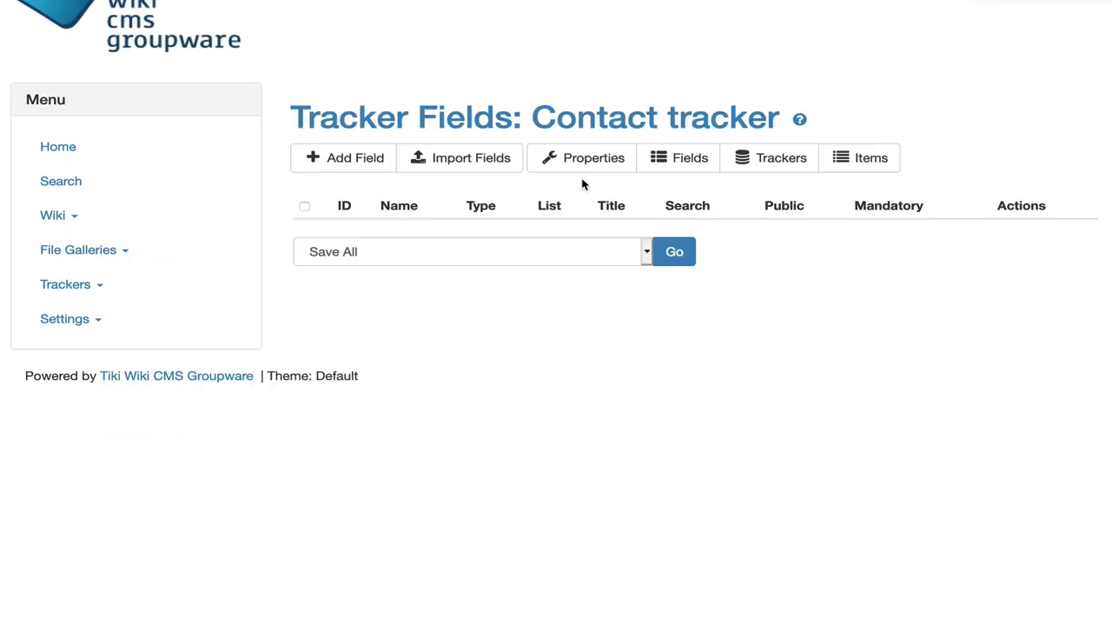
Step: Add a field named Age of type Mathematical Calculation, opening its advanced options
{"action": "left_click", "coordinate": [362, 161]}
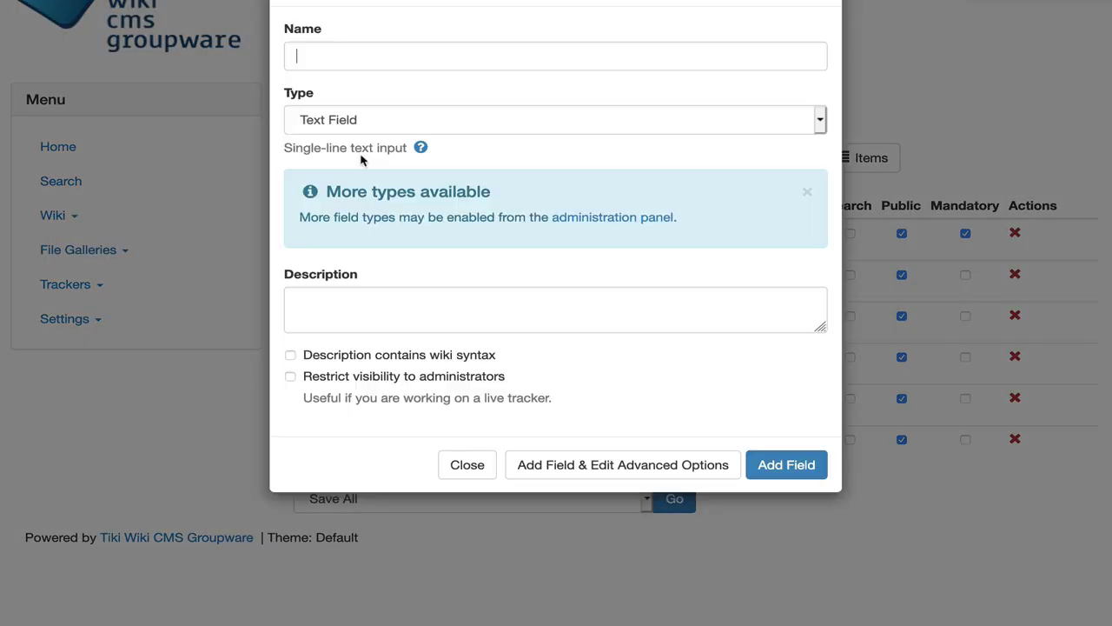
{"action": "type", "text": "Age"}
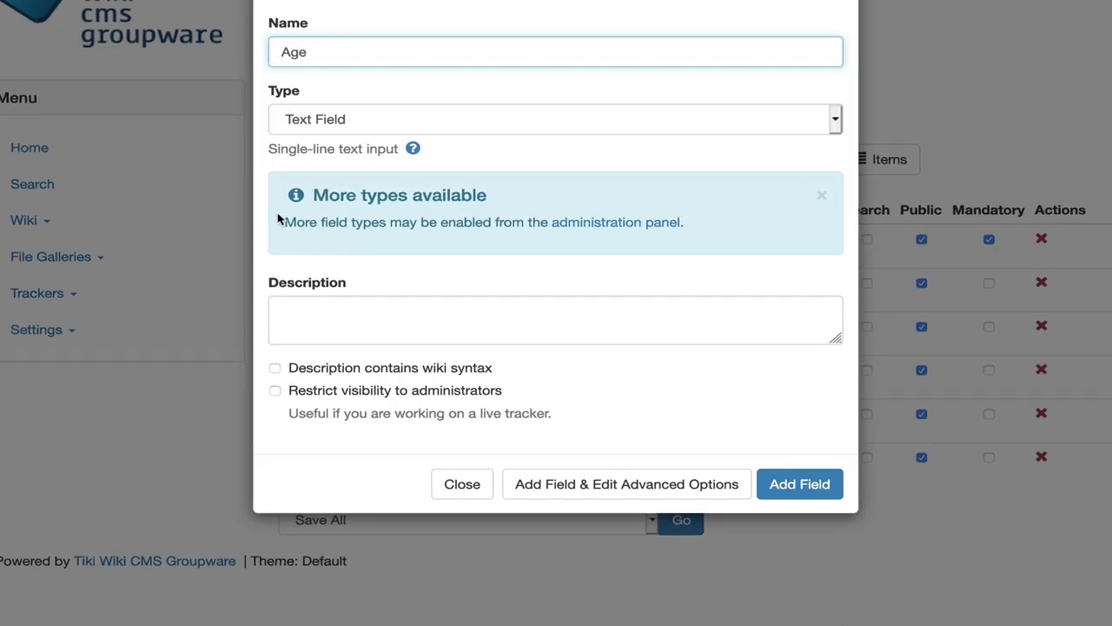
{"action": "left_click", "coordinate": [299, 119]}
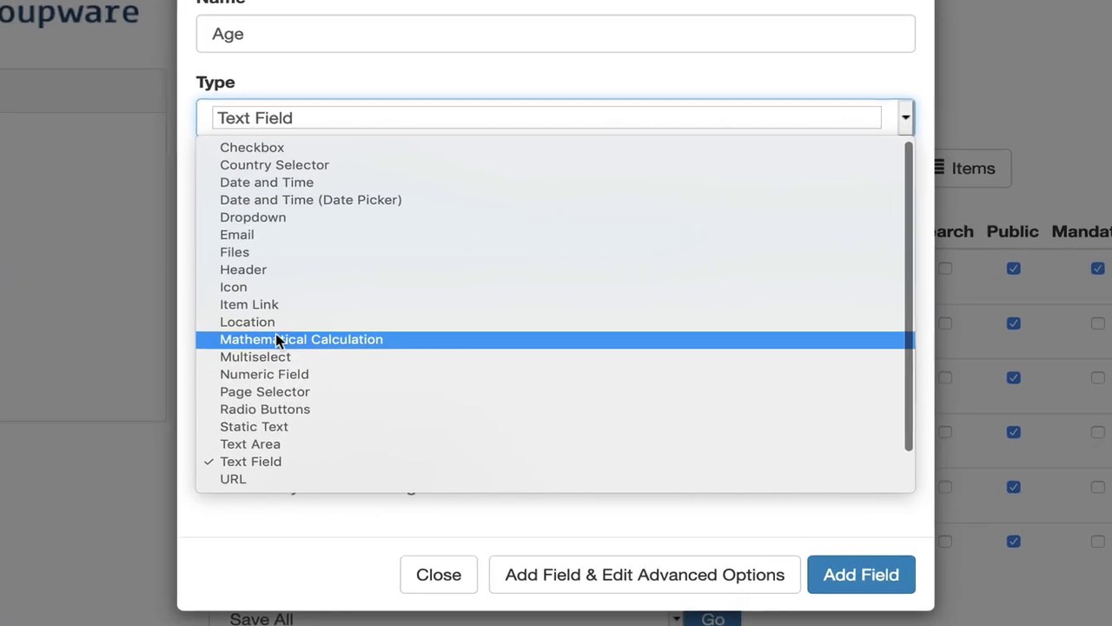
{"action": "left_click", "coordinate": [276, 339]}
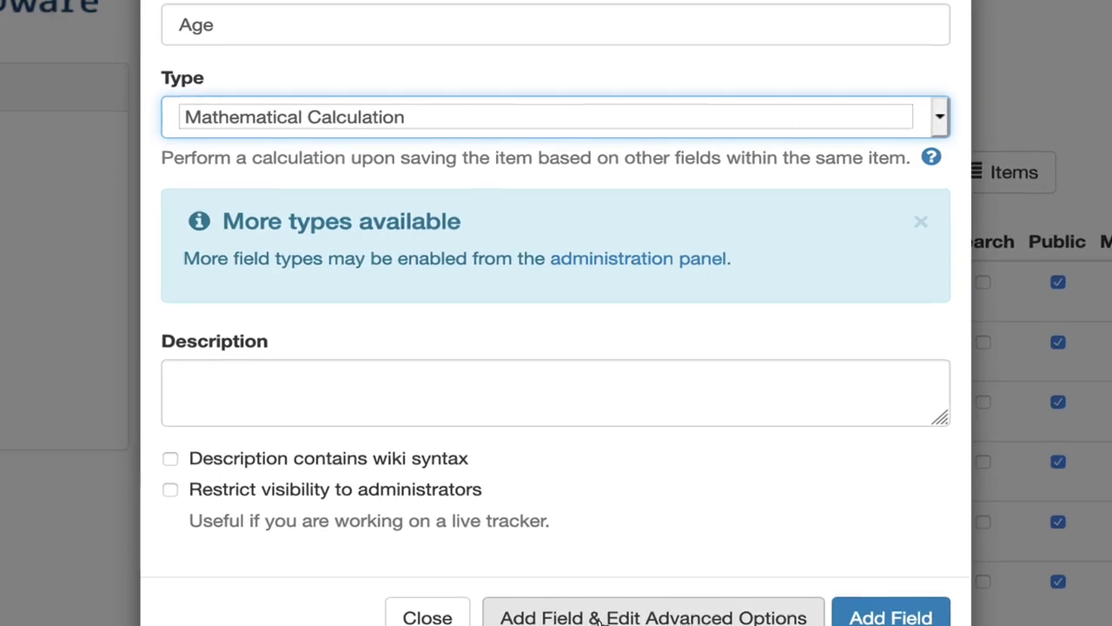
{"action": "left_click", "coordinate": [861, 574]}
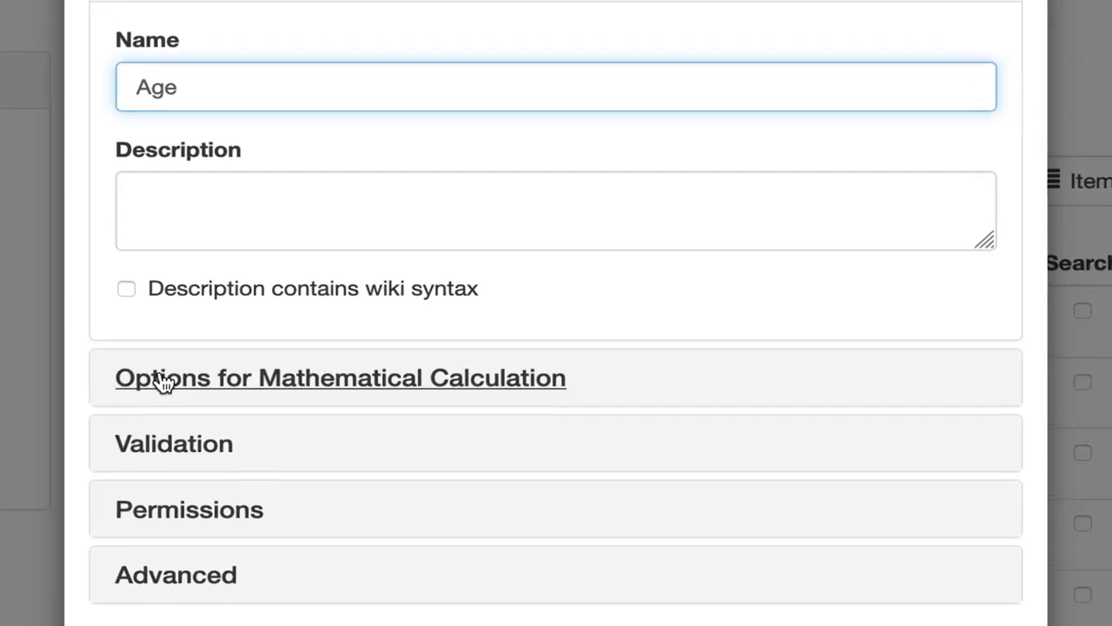
Step: Write a Calculation formula dividing the time since the birthdate (sub (date) …) by the year divisor
{"action": "left_click", "coordinate": [157, 379]}
{"action": "left_click", "coordinate": [184, 251]}
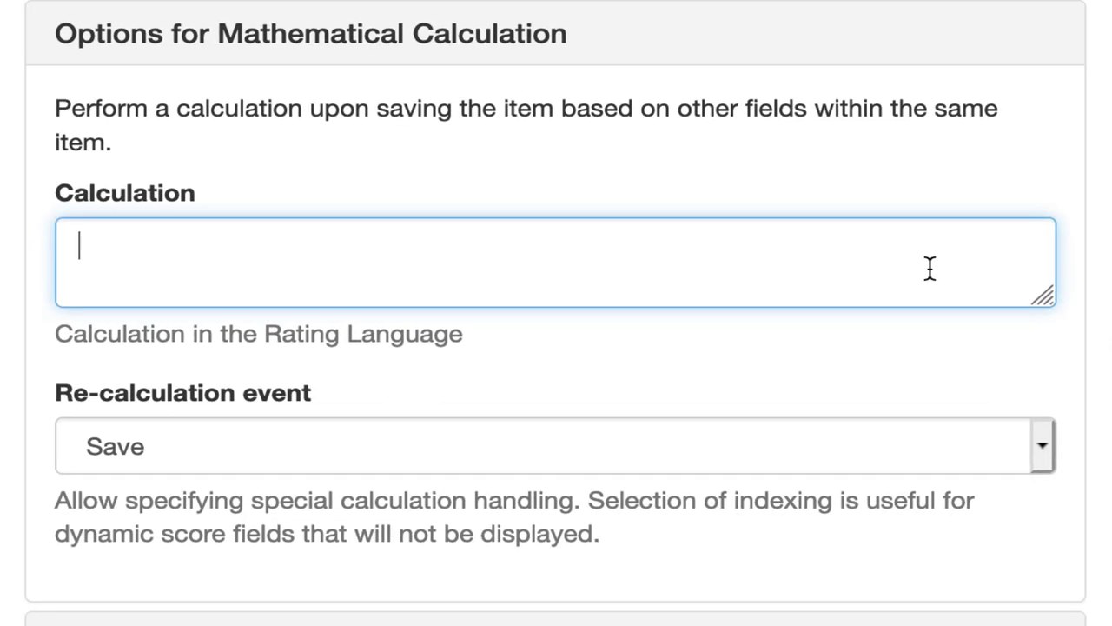
{"action": "type", "text": "(sub (date)"}
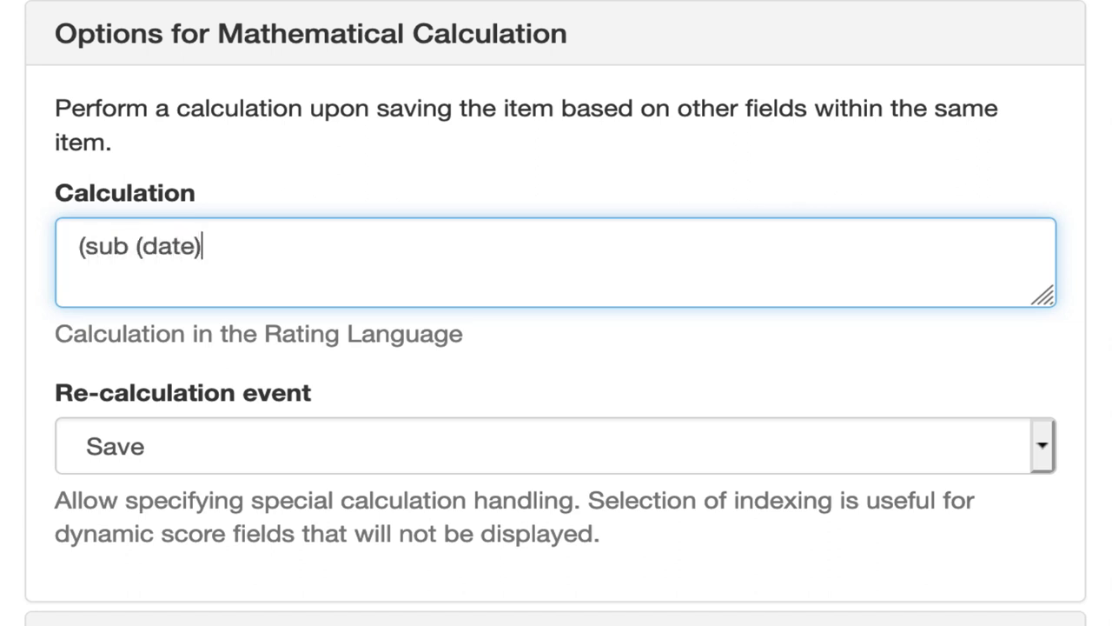
{"action": "type", "text": "contactBrithdate"}
{"action": "type", "text": ")"}
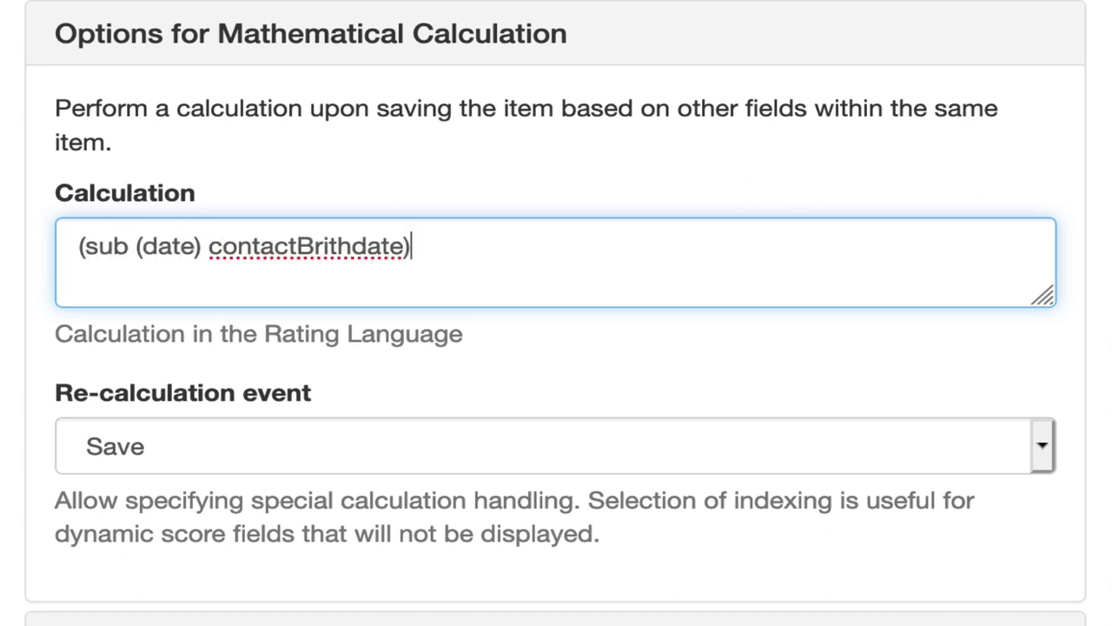
{"action": "left_click", "coordinate": [77, 246]}
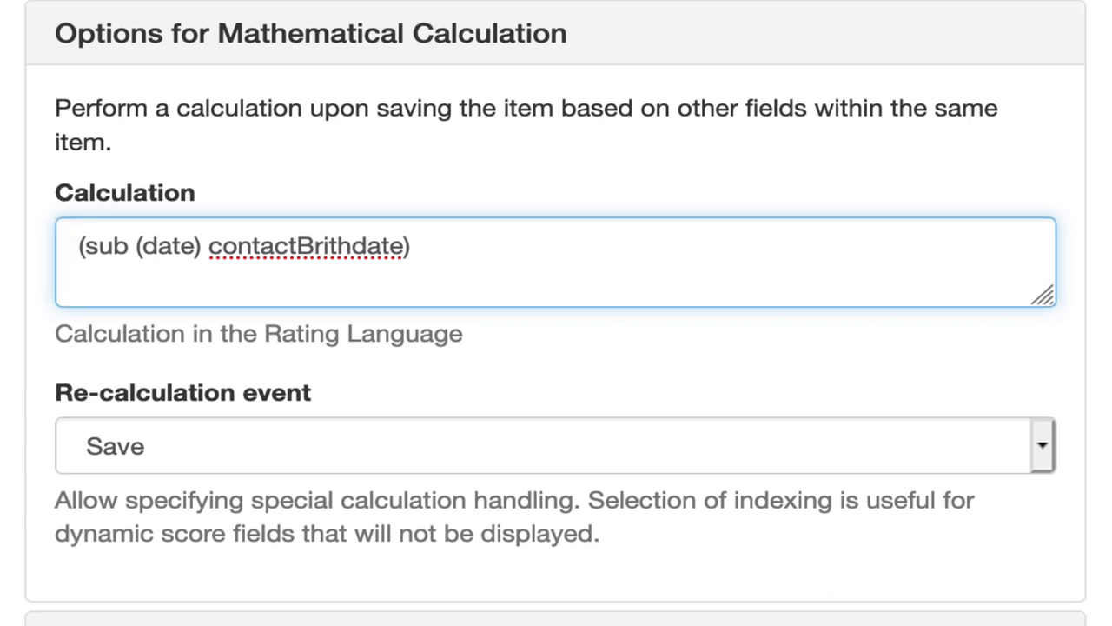
{"action": "type", "text": "(div"}
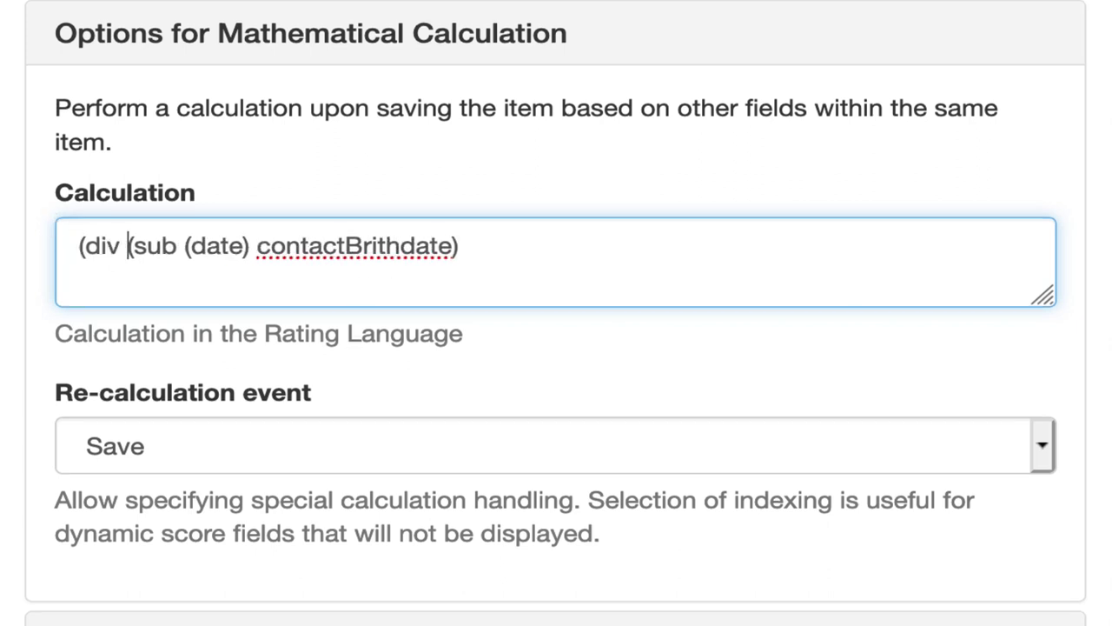
{"action": "left_click", "coordinate": [530, 236]}
{"action": "type", "text": "31536000"}
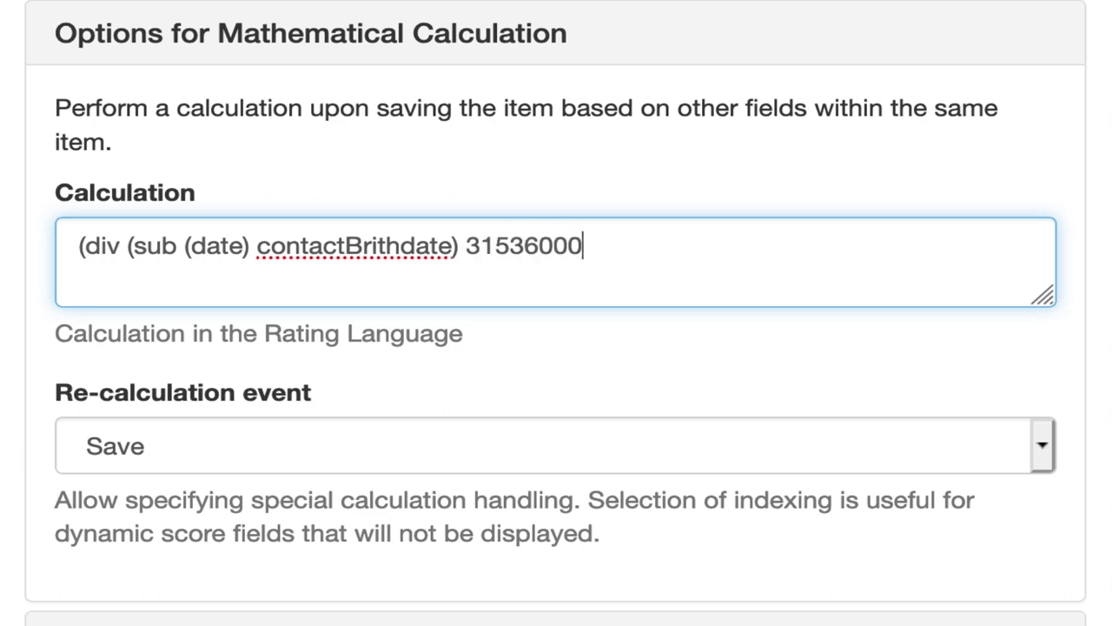
{"action": "type", "text": ")000)"}
Step: Wrap the formula in round with precision 0 and str with " years old", then save
{"action": "left_click", "coordinate": [78, 246]}
{"action": "type", "text": "( round"}
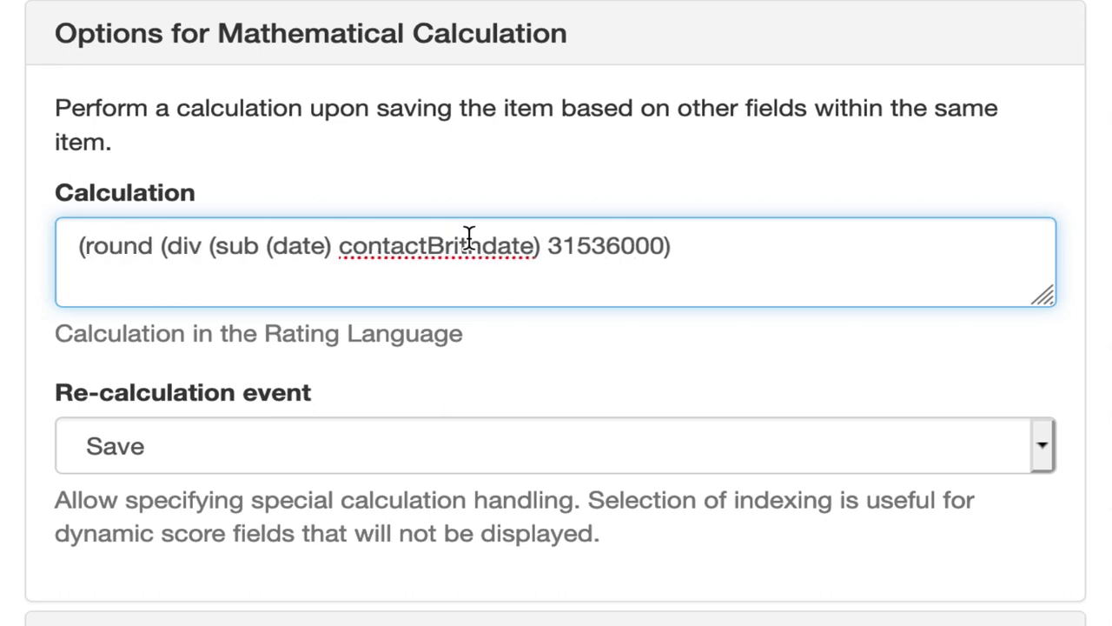
{"action": "left_click", "coordinate": [710, 247]}
{"action": "type", "text": "0)"}
{"action": "left_click", "coordinate": [70, 246]}
{"action": "type", "text": "(str"}
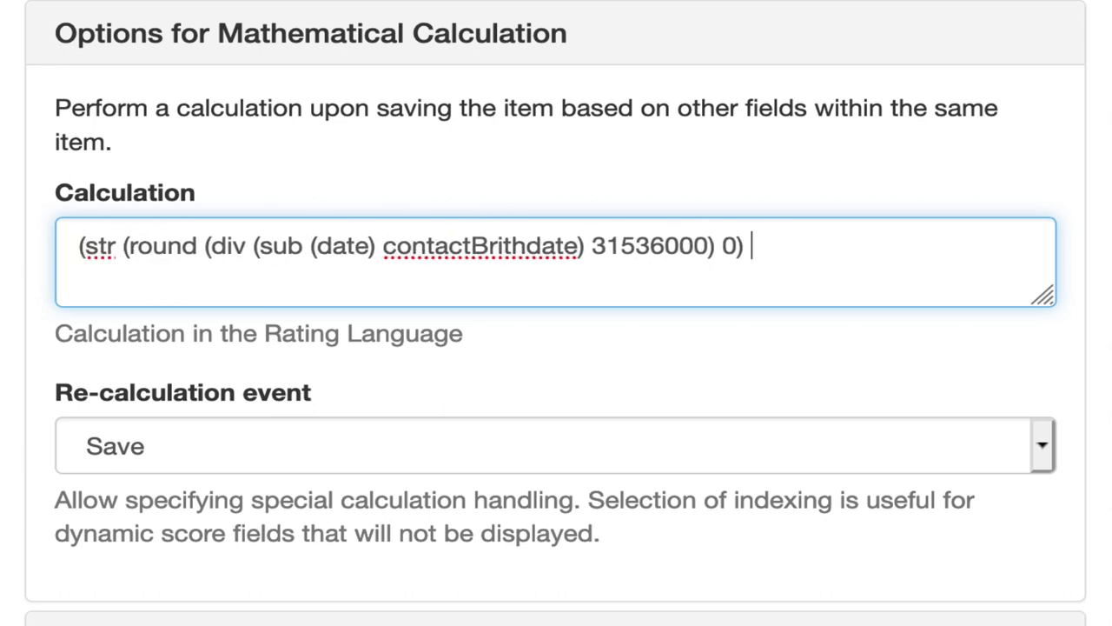
{"action": "type", "text": "\" years old"}
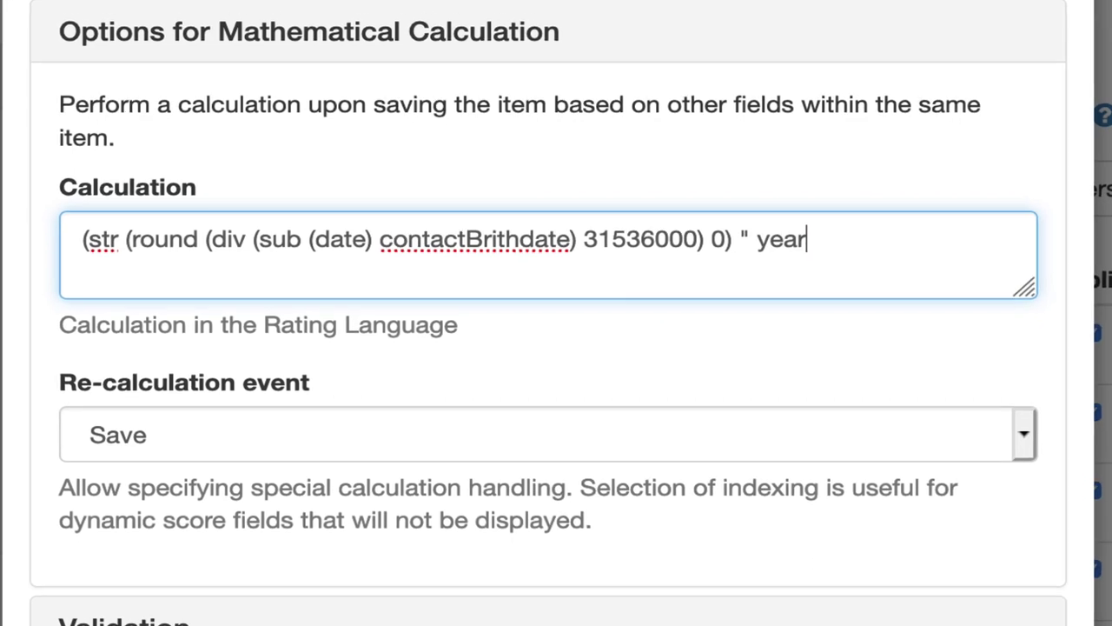
{"action": "type", "text": "\")"}
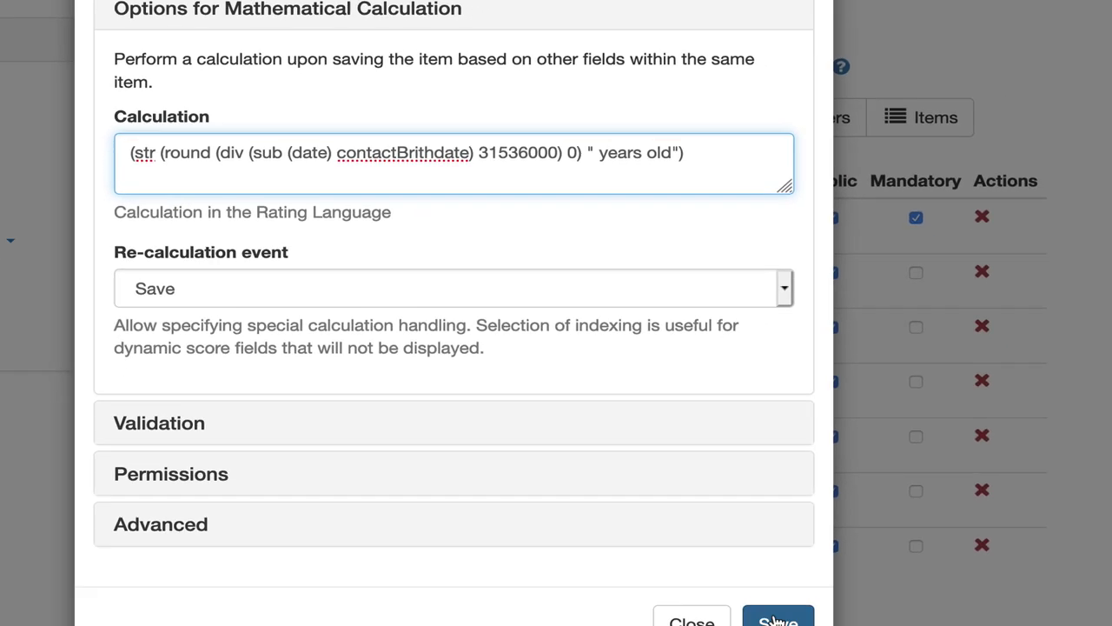
{"action": "left_click", "coordinate": [778, 621]}
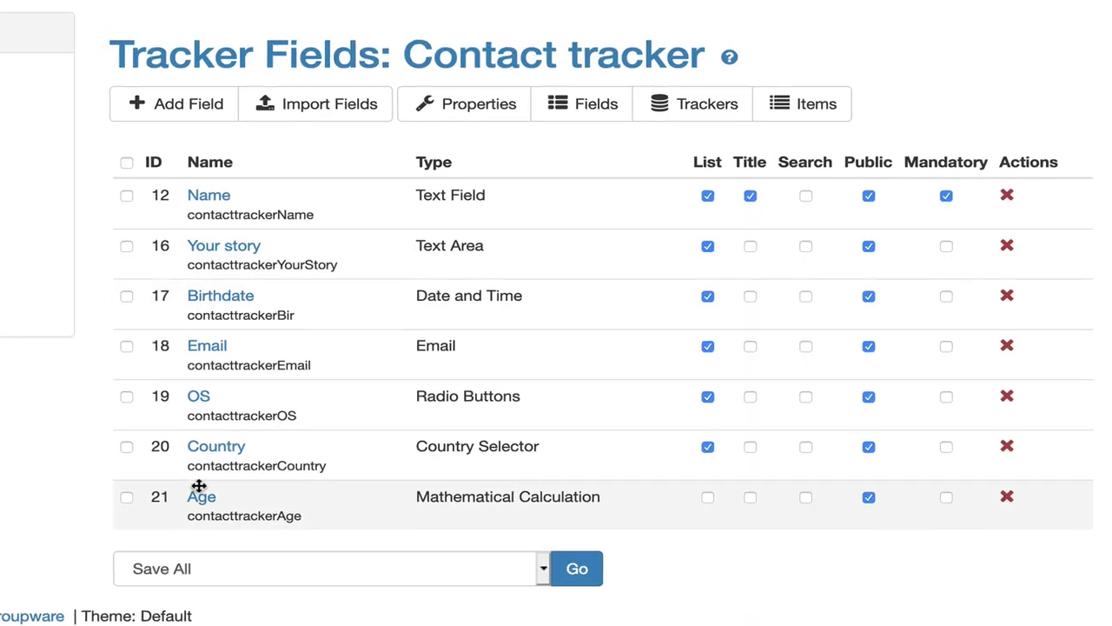
Step: Create a new Contact item and enter the contact's name and story
{"action": "left_click", "coordinate": [816, 103]}
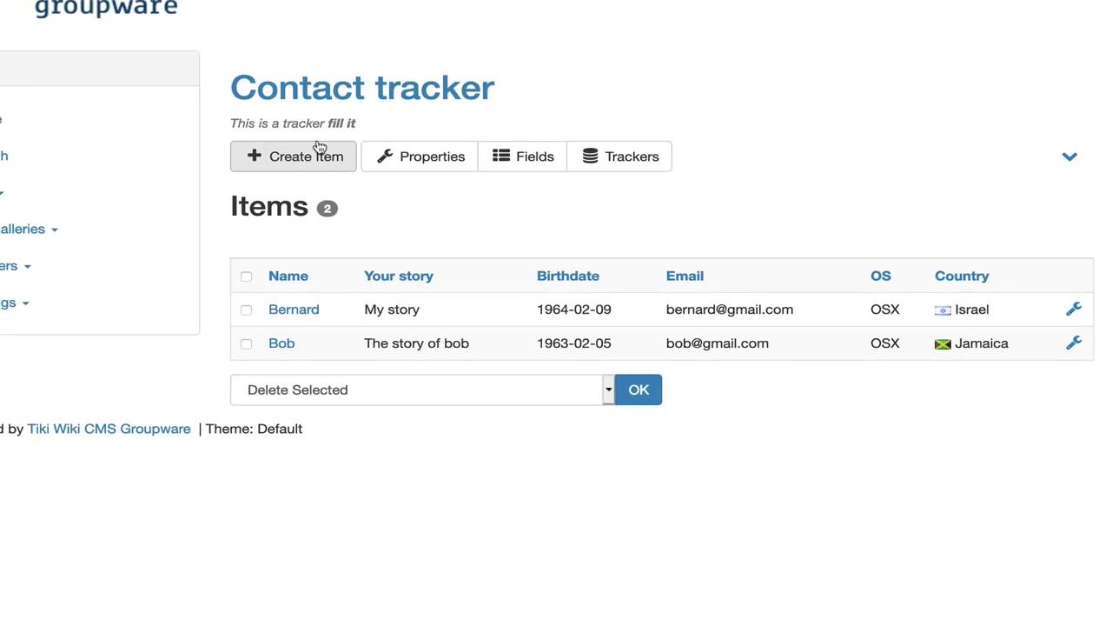
{"action": "left_click", "coordinate": [320, 146]}
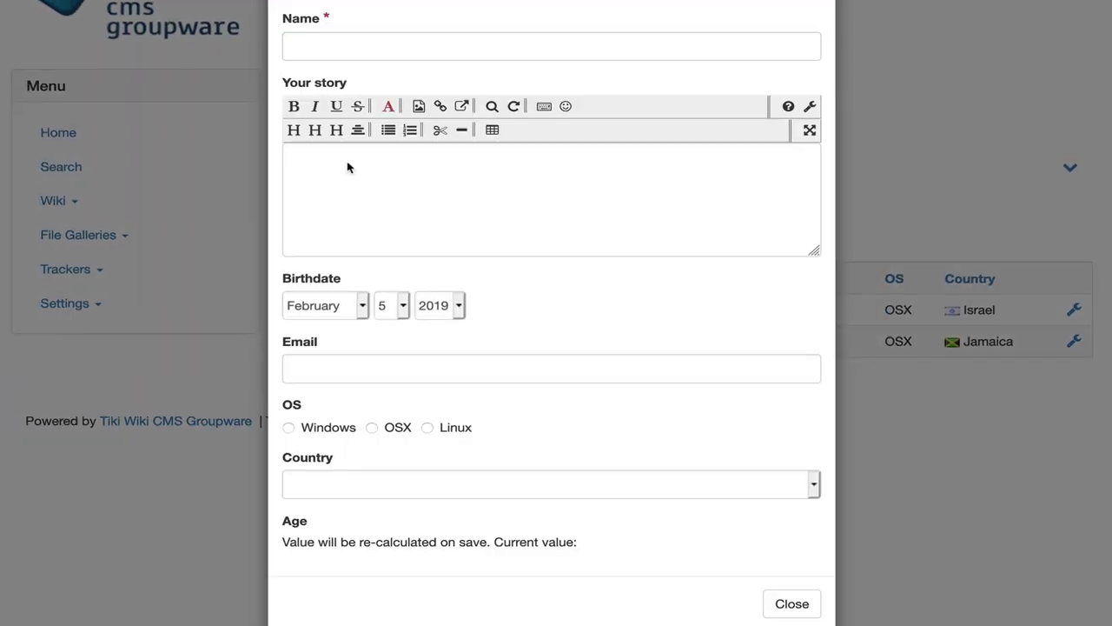
{"action": "type", "text": "Jacques"}
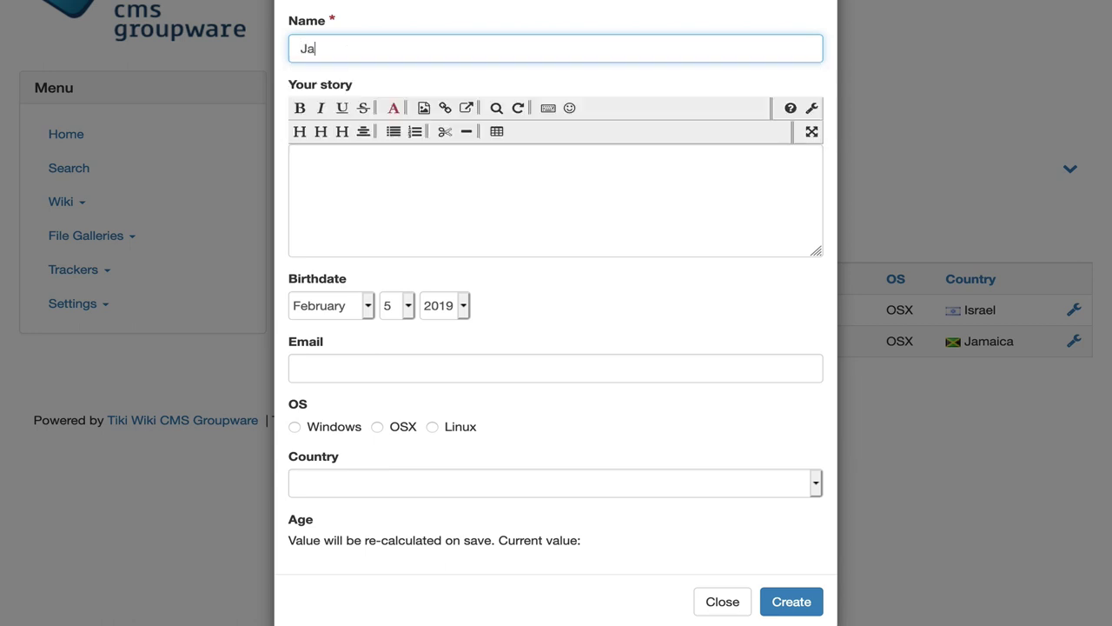
{"action": "left_click", "coordinate": [339, 189]}
{"action": "type", "text": "The story of Jacques"}
Step: Set birth year 1963, enter the contact's e-mail, and choose Canada as country
{"action": "left_click", "coordinate": [444, 305]}
{"action": "scroll", "coordinate": [450, 113], "scroll_direction": "up", "scroll_amount": 10}
{"action": "left_click", "coordinate": [453, 92]}
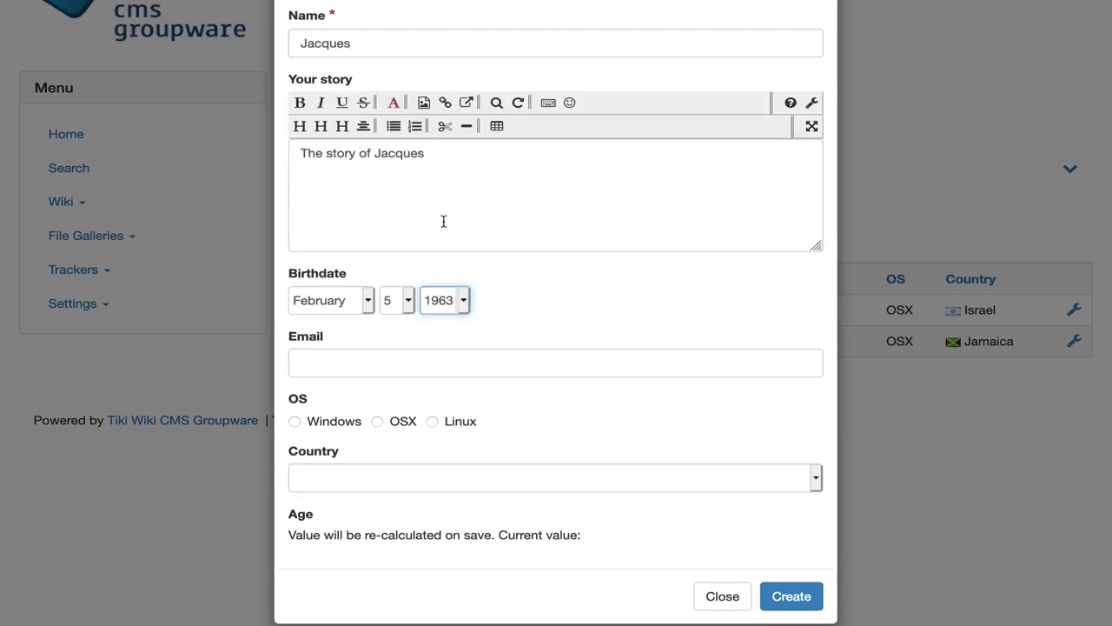
{"action": "left_click", "coordinate": [351, 369]}
{"action": "left_click", "coordinate": [435, 476]}
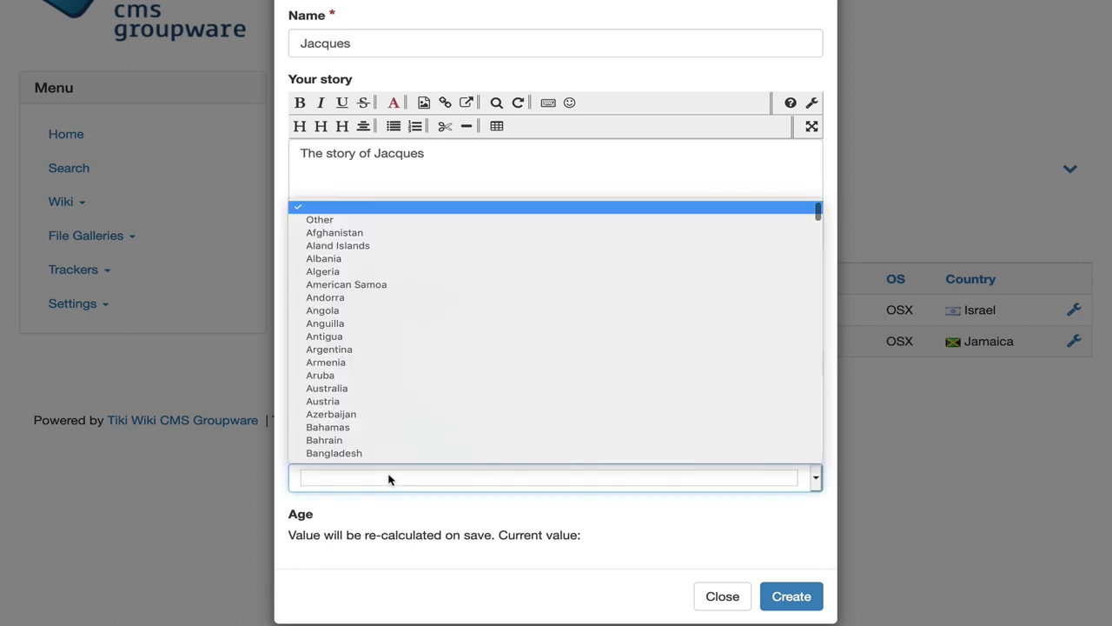
{"action": "type", "text": "can"}
{"action": "key", "text": "Return"}
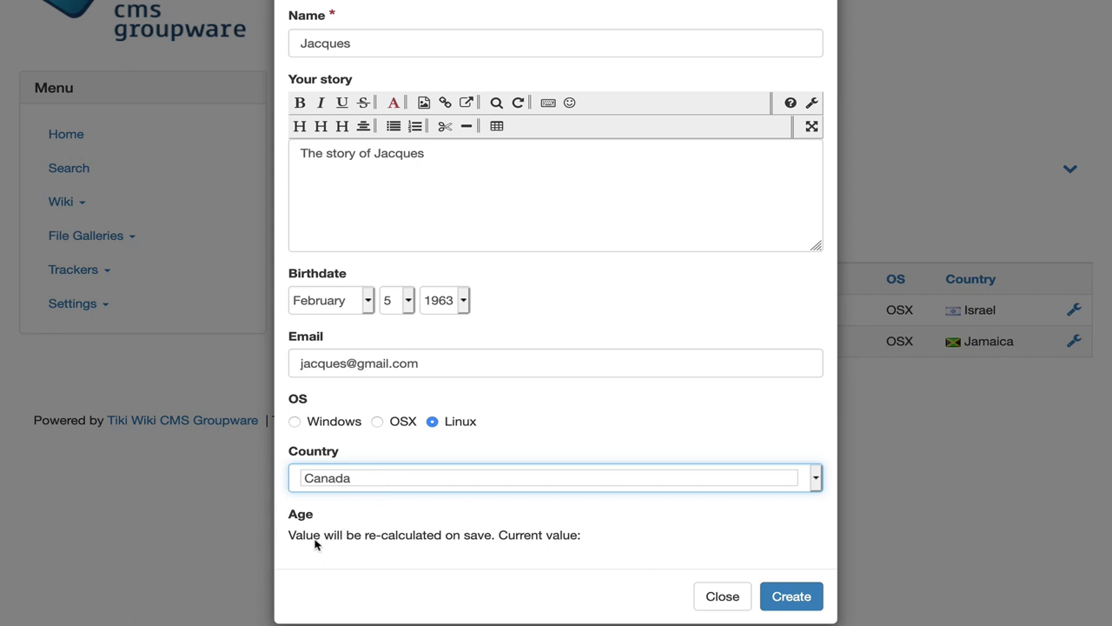
Step: Create the contact item and open its record, which shows Age 56 years old
{"action": "left_click", "coordinate": [789, 596]}
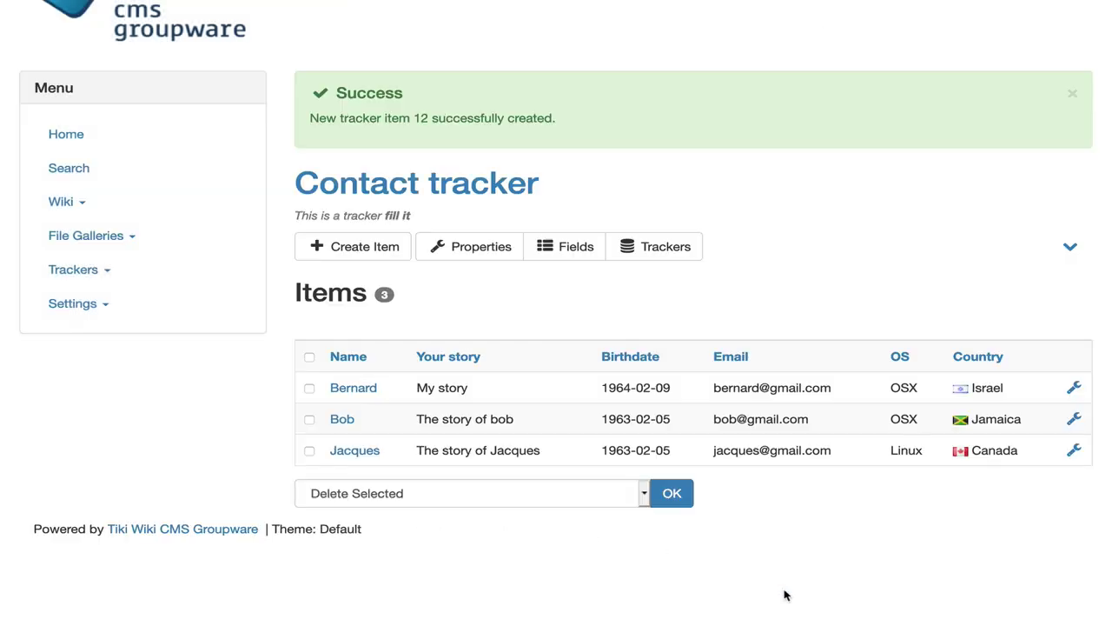
{"action": "left_click", "coordinate": [365, 452]}
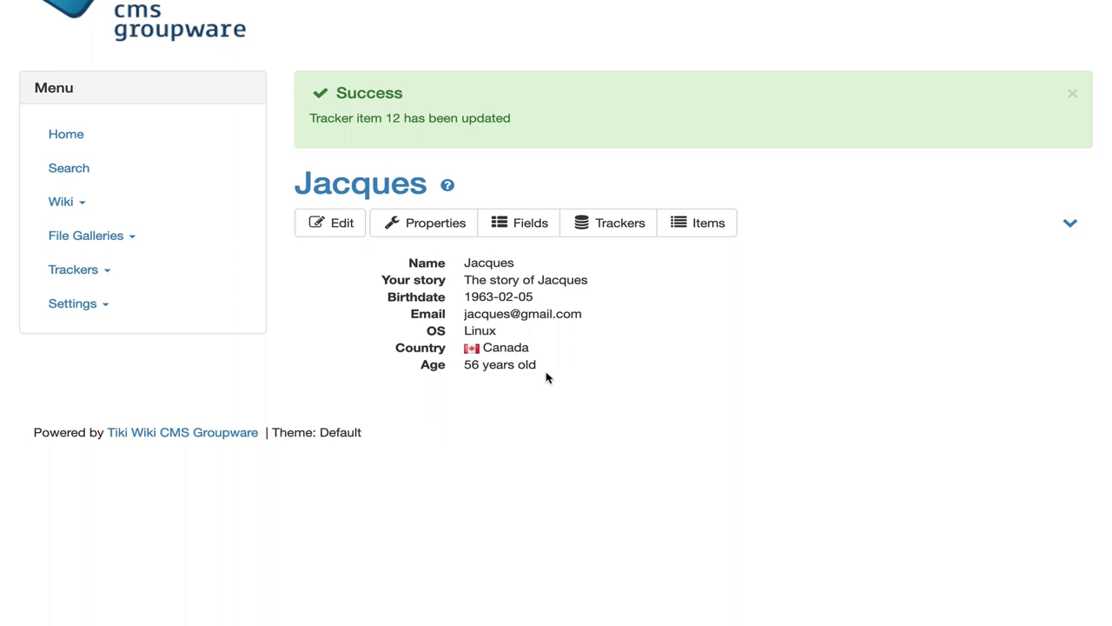
Step: Open the Trackers tile in Control Panels and scroll through its Settings tab preferences
{"action": "left_click", "coordinate": [95, 304]}
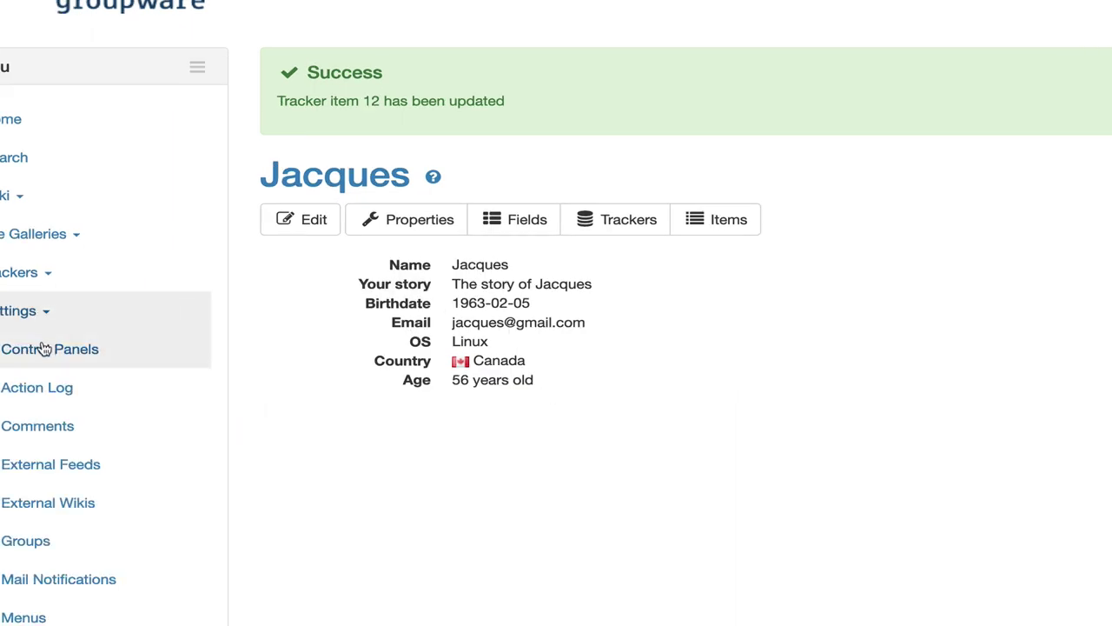
{"action": "left_click", "coordinate": [43, 349]}
{"action": "scroll", "coordinate": [87, 444], "scroll_direction": "down", "scroll_amount": 5}
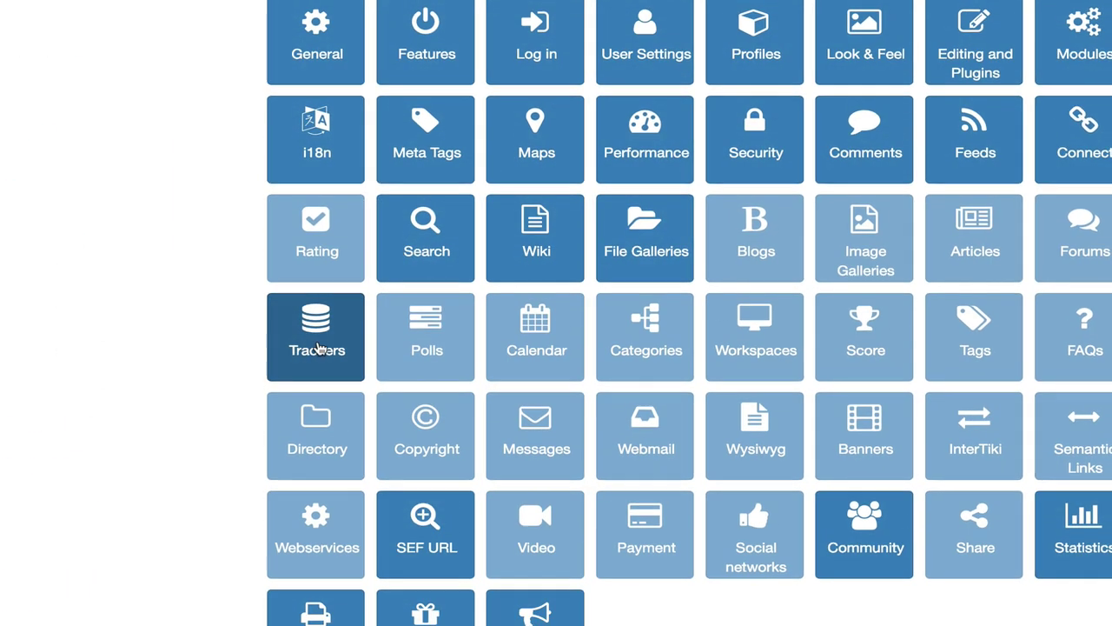
{"action": "left_click", "coordinate": [319, 350]}
{"action": "left_click", "coordinate": [323, 503]}
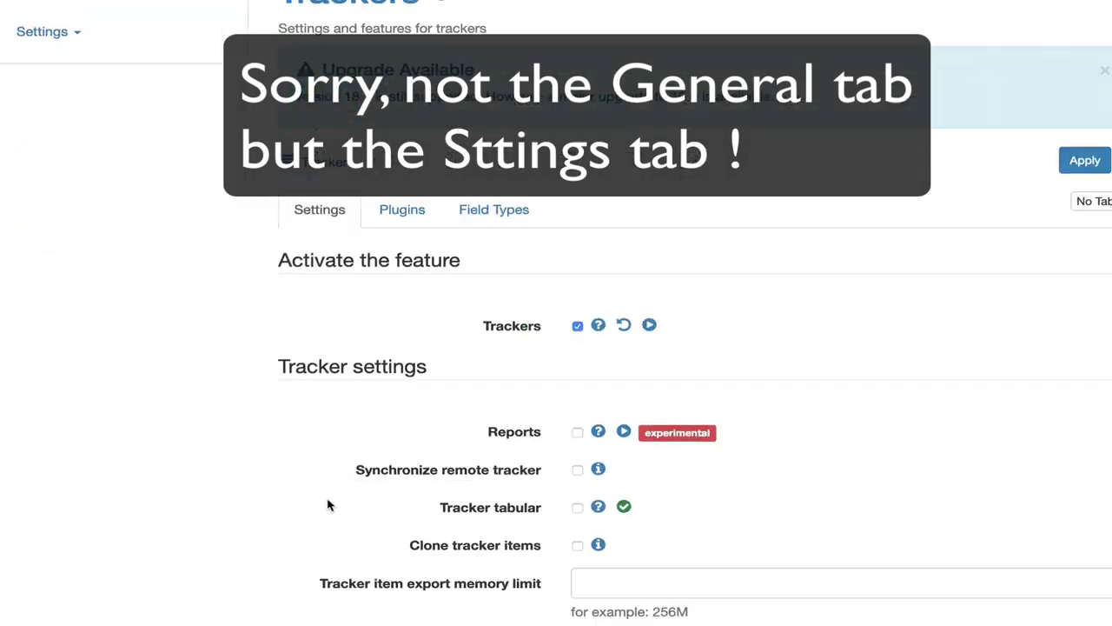
{"action": "scroll", "coordinate": [330, 505], "scroll_direction": "down", "scroll_amount": 4}
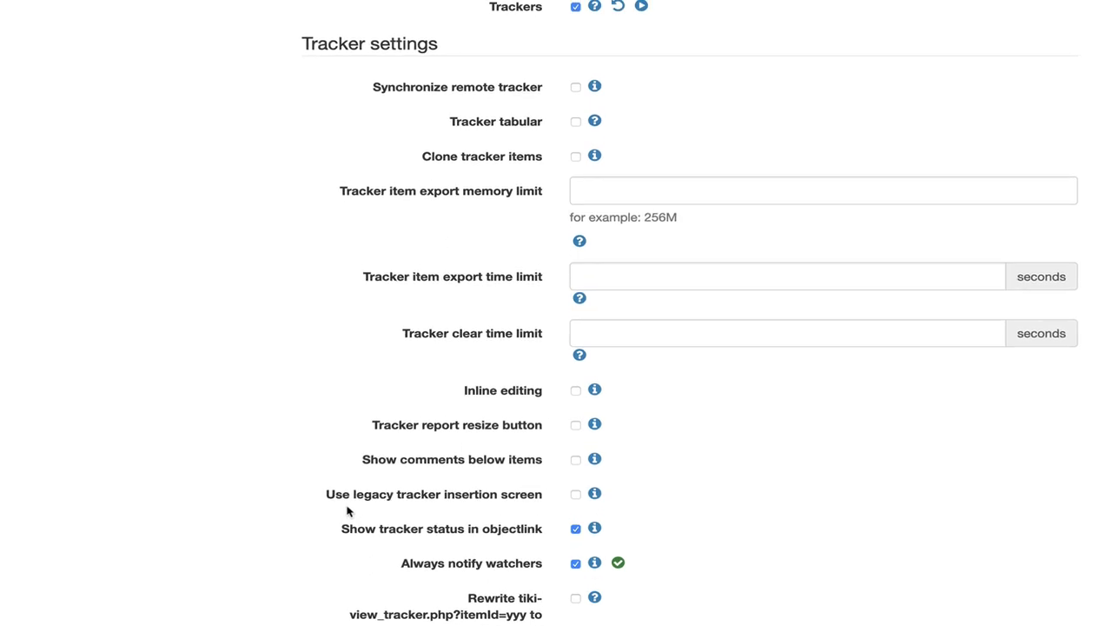
{"action": "scroll", "coordinate": [350, 514], "scroll_direction": "down", "scroll_amount": 3}
{"action": "scroll", "coordinate": [350, 512], "scroll_direction": "down", "scroll_amount": 15}
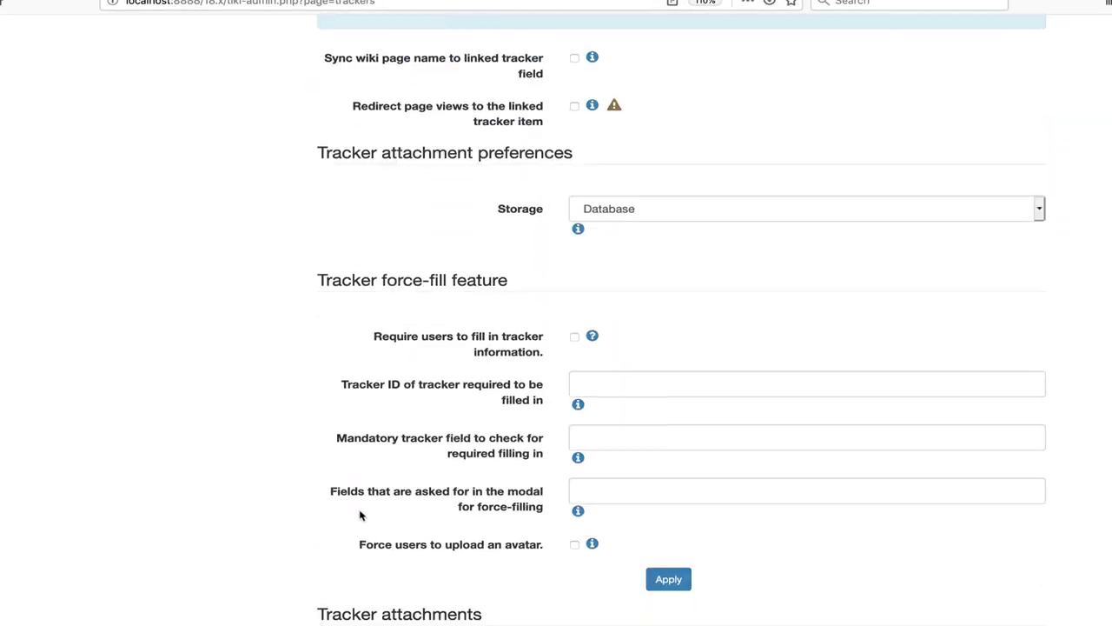
{"action": "scroll", "coordinate": [360, 516], "scroll_direction": "down", "scroll_amount": 1}
{"action": "scroll", "coordinate": [362, 513], "scroll_direction": "up", "scroll_amount": 20}
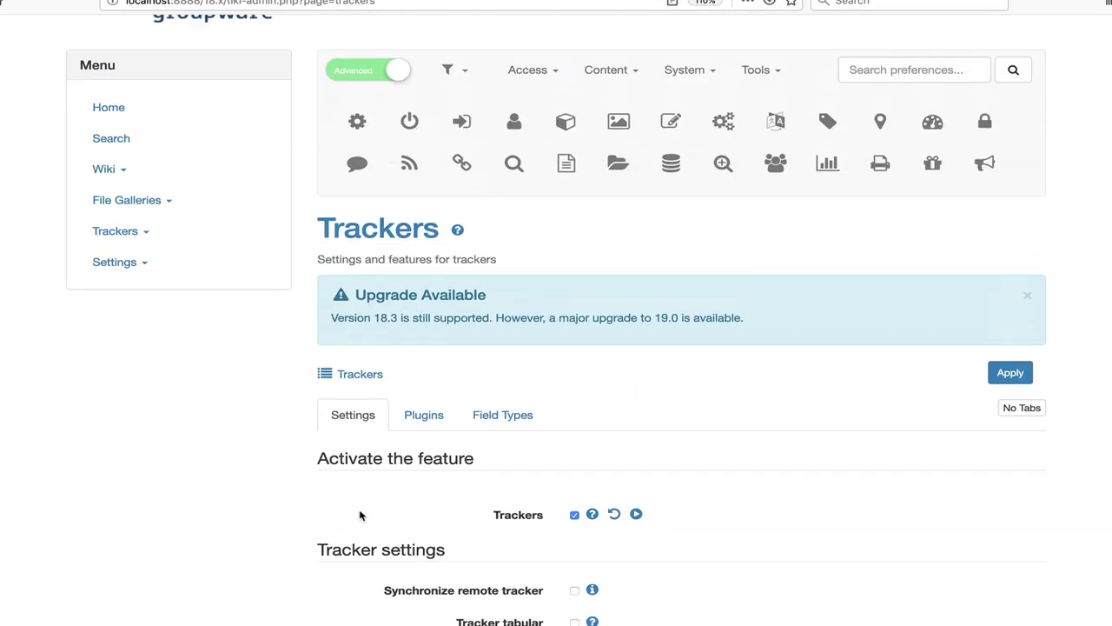
{"action": "left_click", "coordinate": [124, 332]}
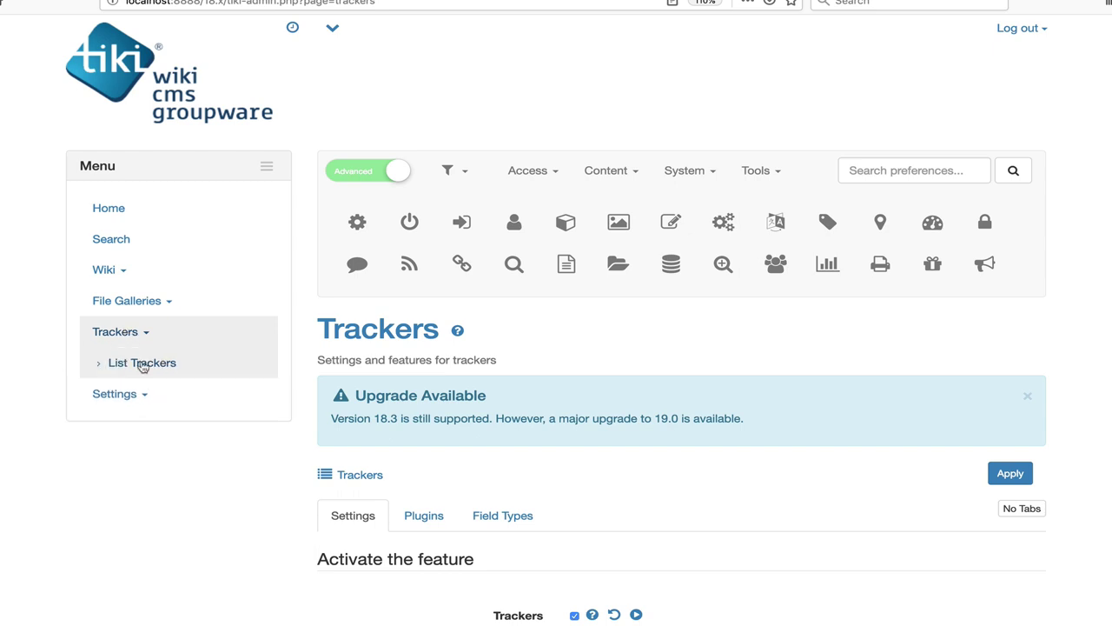
Step: Open the Contact tracker's properties from the tracker list and expand its feature options
{"action": "left_click", "coordinate": [142, 365]}
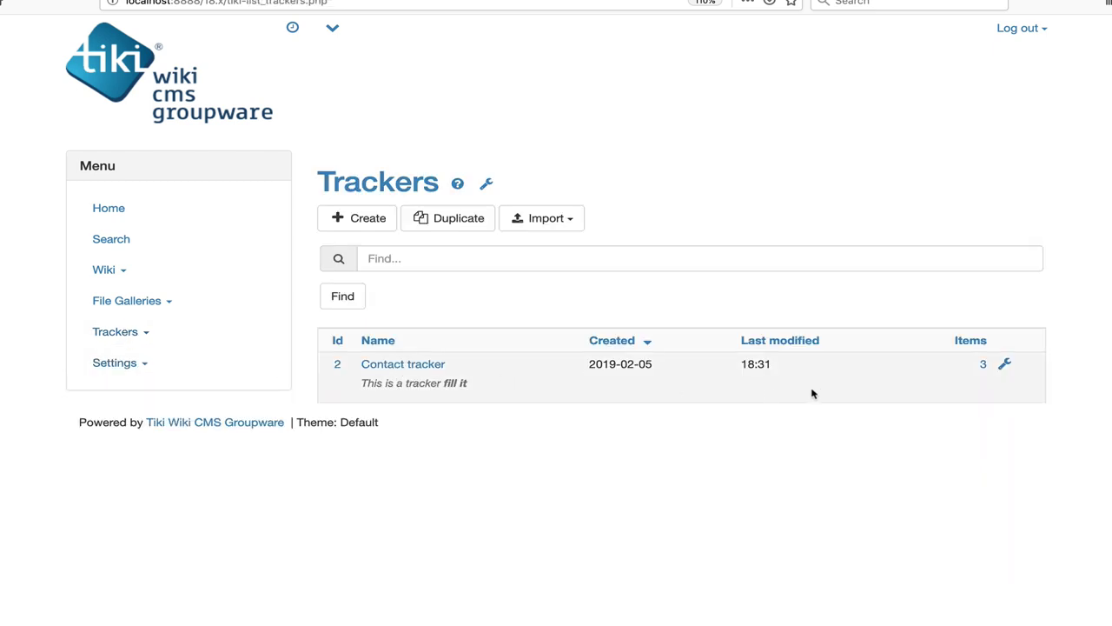
{"action": "mouse_move", "coordinate": [1005, 364]}
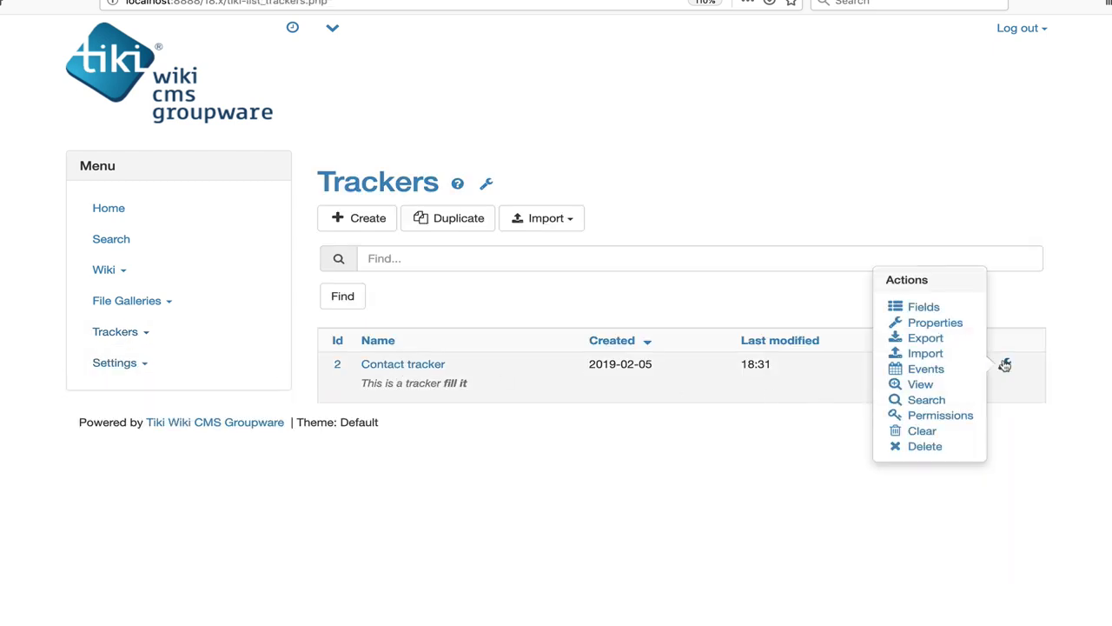
{"action": "left_click", "coordinate": [955, 326]}
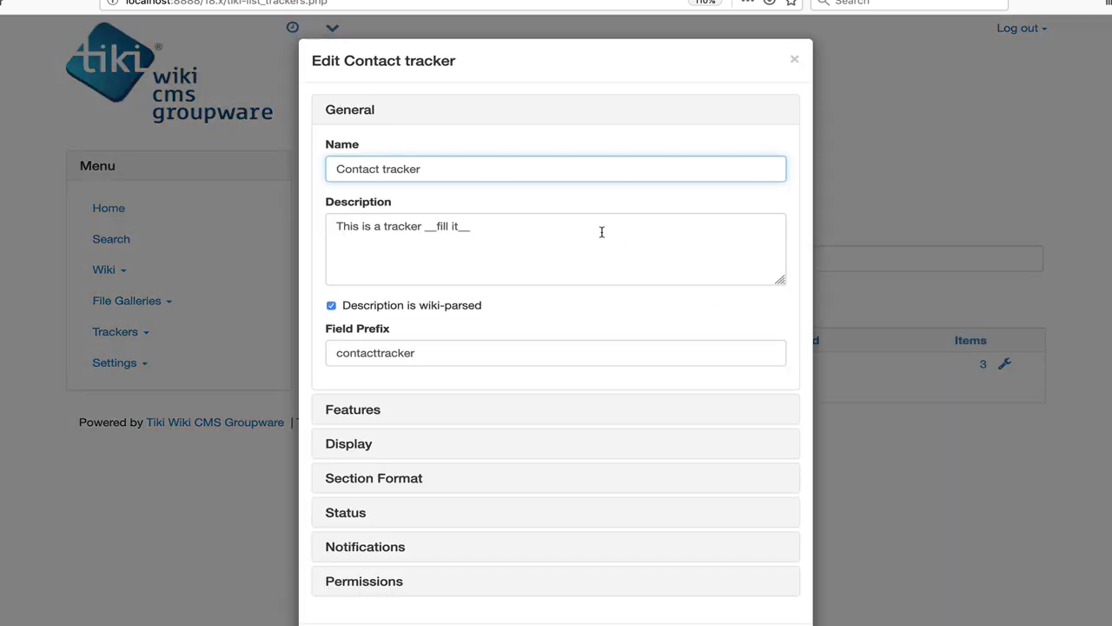
{"action": "left_click", "coordinate": [343, 409]}
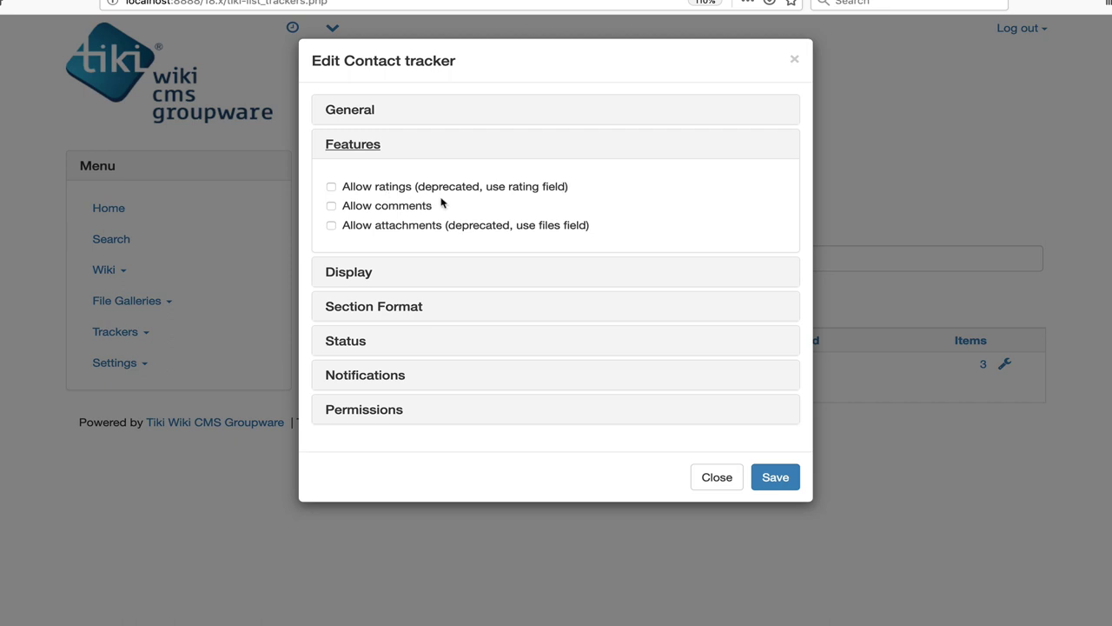
{"action": "left_click_drag", "start_coordinate": [439, 205], "coordinate": [339, 207]}
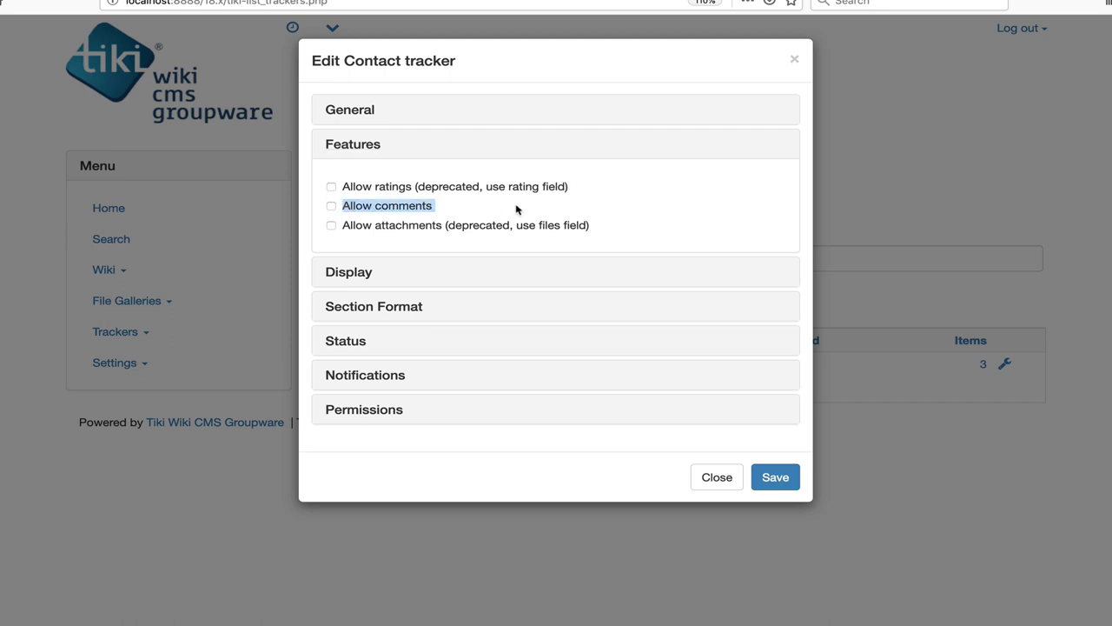
Step: Turn on Show status in the Contact tracker's display options
{"action": "left_click", "coordinate": [372, 273]}
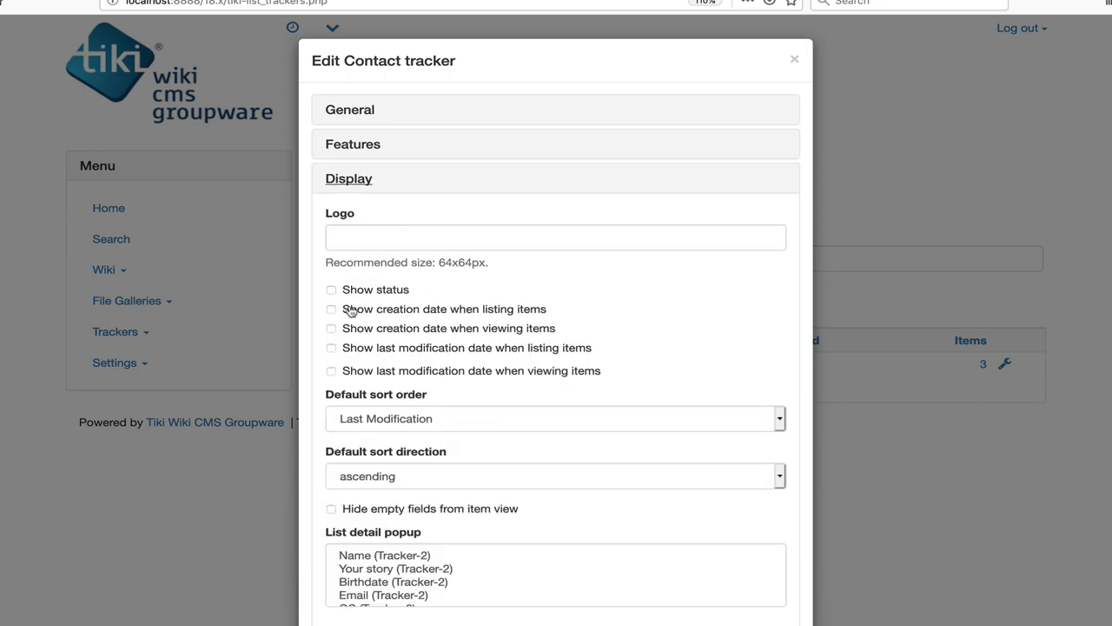
{"action": "scroll", "coordinate": [365, 400], "scroll_direction": "down", "scroll_amount": 3}
{"action": "scroll", "coordinate": [365, 400], "scroll_direction": "down", "scroll_amount": 2}
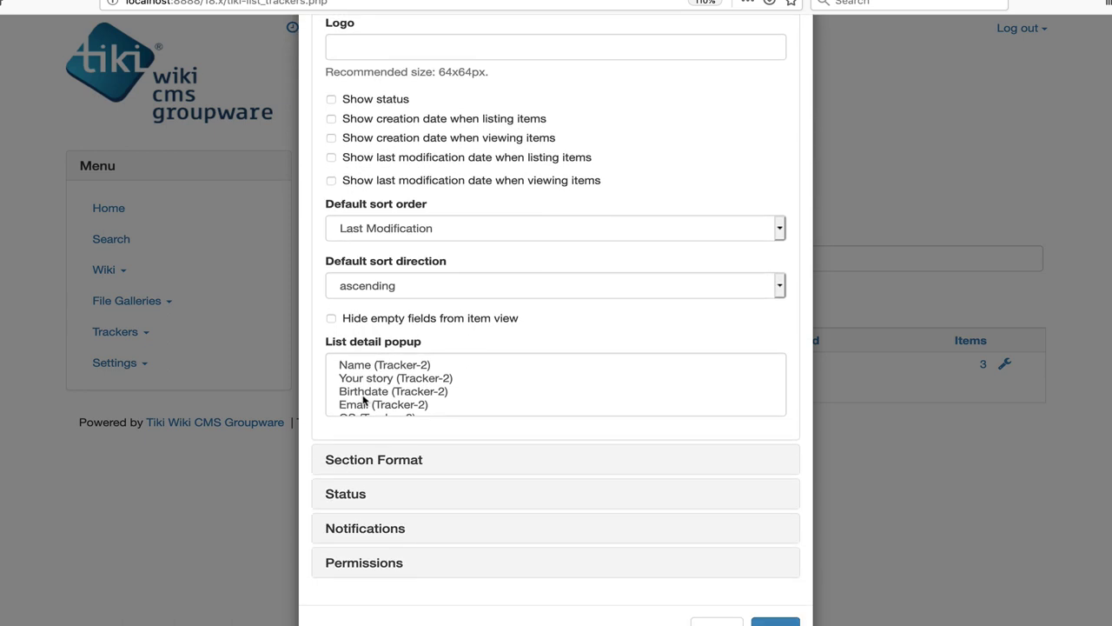
{"action": "left_click", "coordinate": [331, 99]}
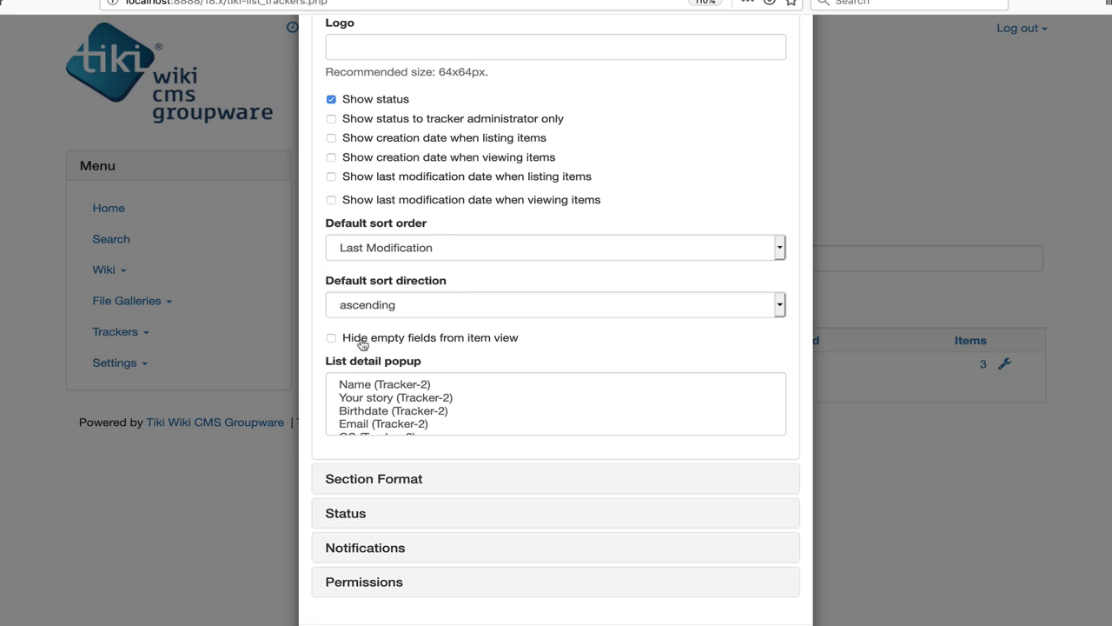
{"action": "scroll", "coordinate": [363, 346], "scroll_direction": "down", "scroll_amount": 1}
Step: Keep new item status Open, modified status No change, and clear the Copy activity to email label
{"action": "left_click", "coordinate": [361, 461]}
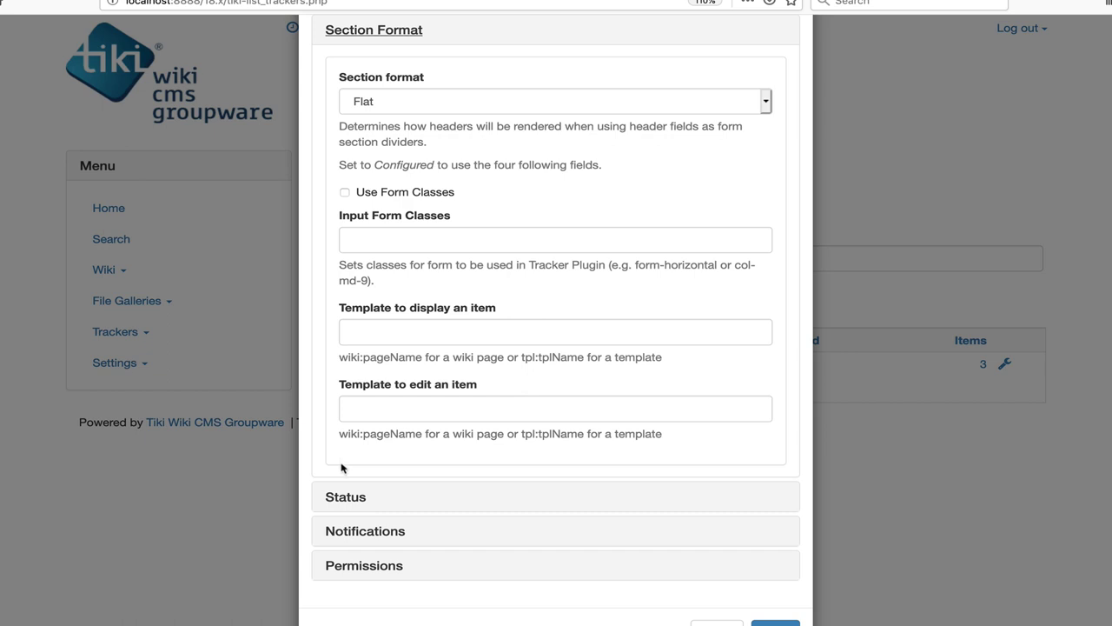
{"action": "left_click", "coordinate": [337, 497]}
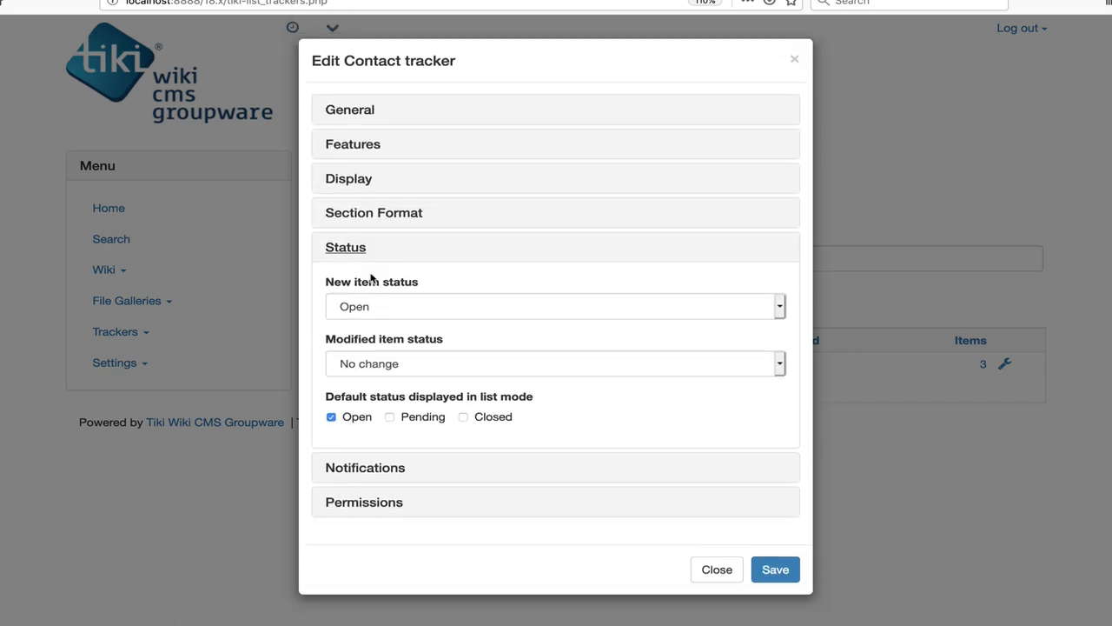
{"action": "left_click", "coordinate": [363, 309]}
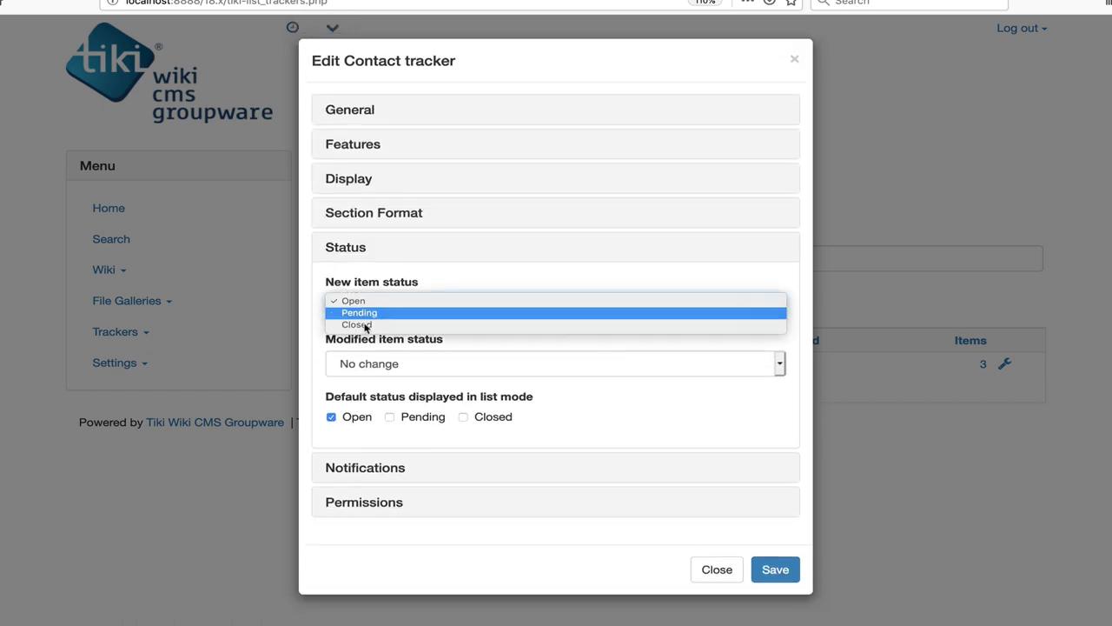
{"action": "left_click", "coordinate": [319, 341]}
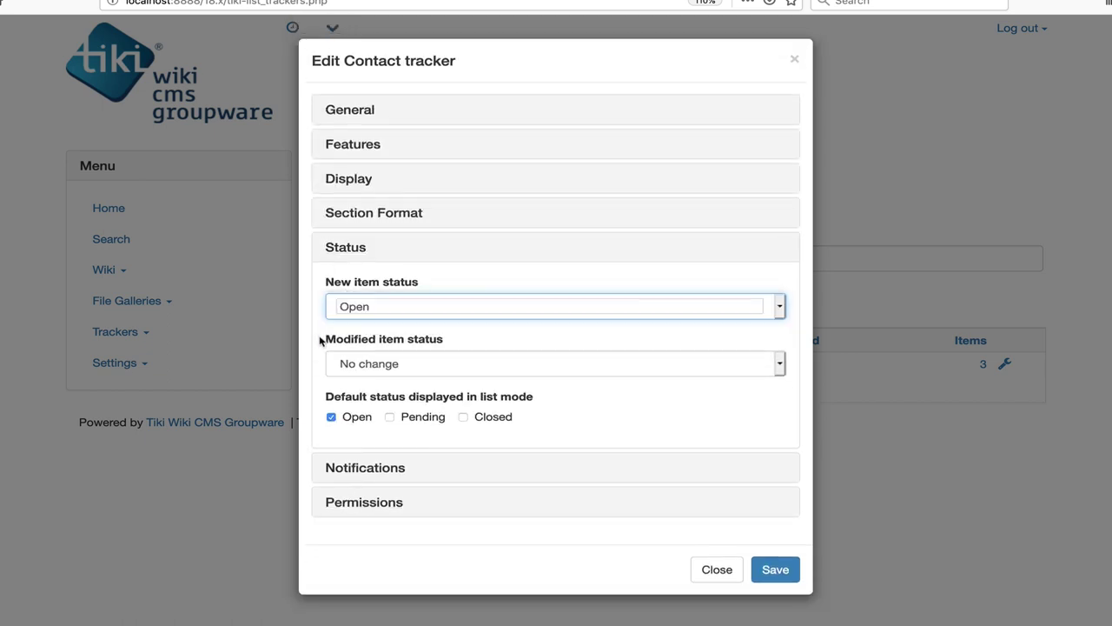
{"action": "left_click", "coordinate": [355, 365]}
{"action": "left_click", "coordinate": [334, 437]}
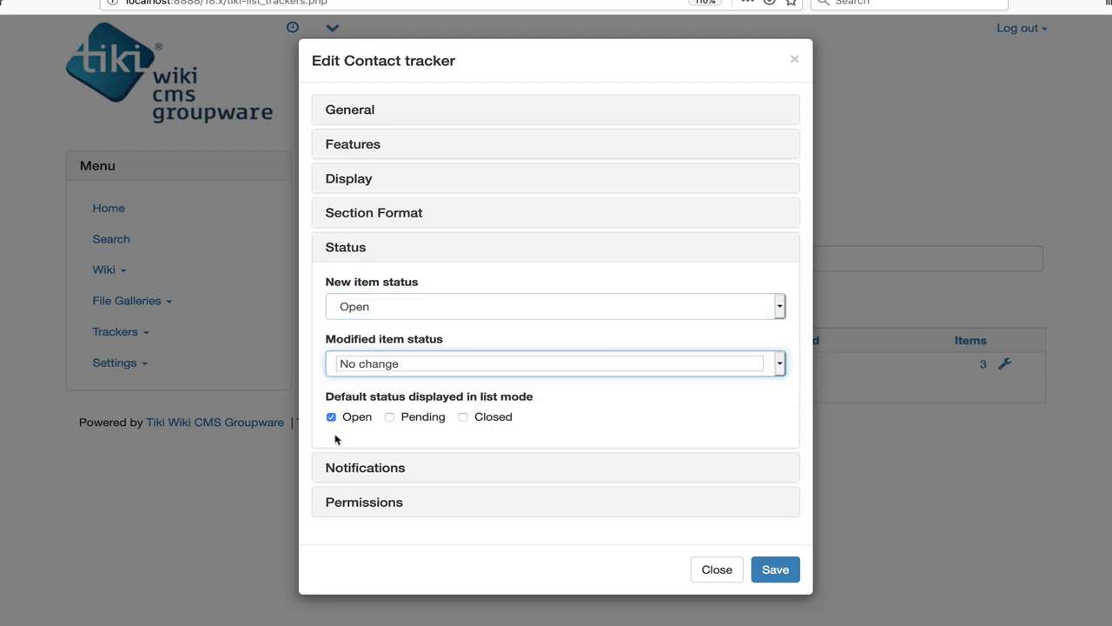
{"action": "left_click", "coordinate": [359, 473]}
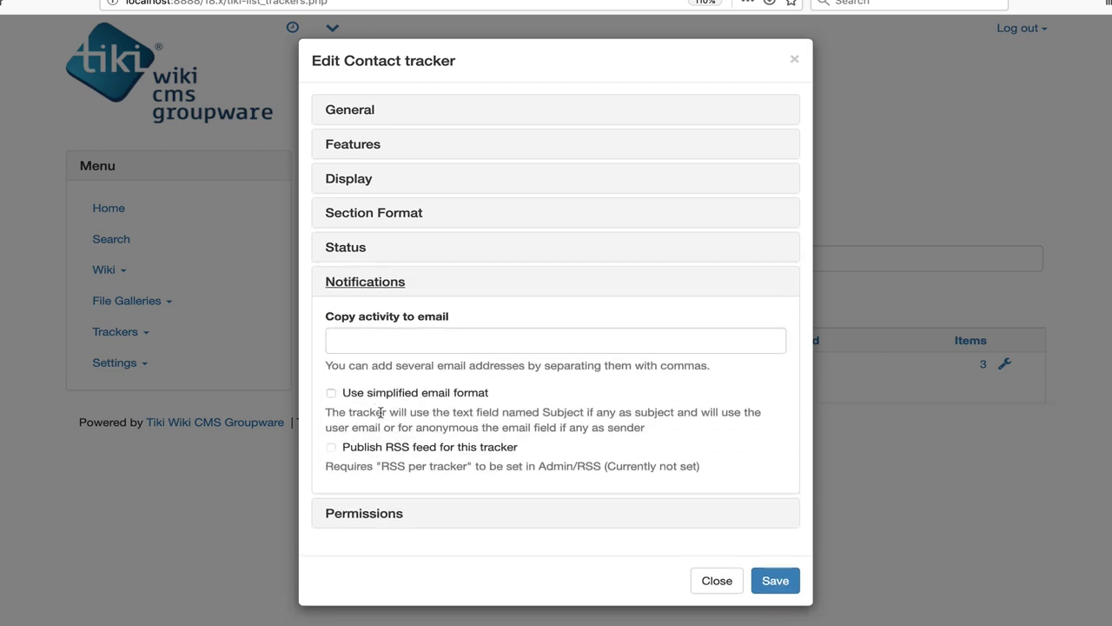
{"action": "left_click_drag", "start_coordinate": [446, 318], "coordinate": [324, 316]}
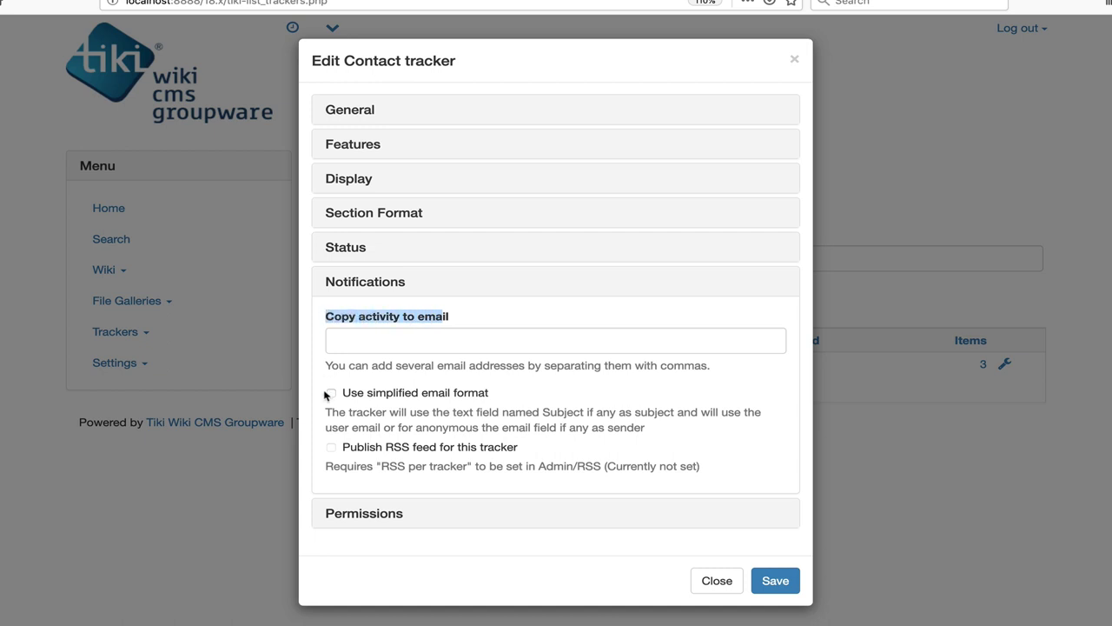
{"action": "left_click", "coordinate": [361, 454]}
Step: Save the tracker properties and view the Contact tracker's three contacts with Open status
{"action": "left_click", "coordinate": [365, 519]}
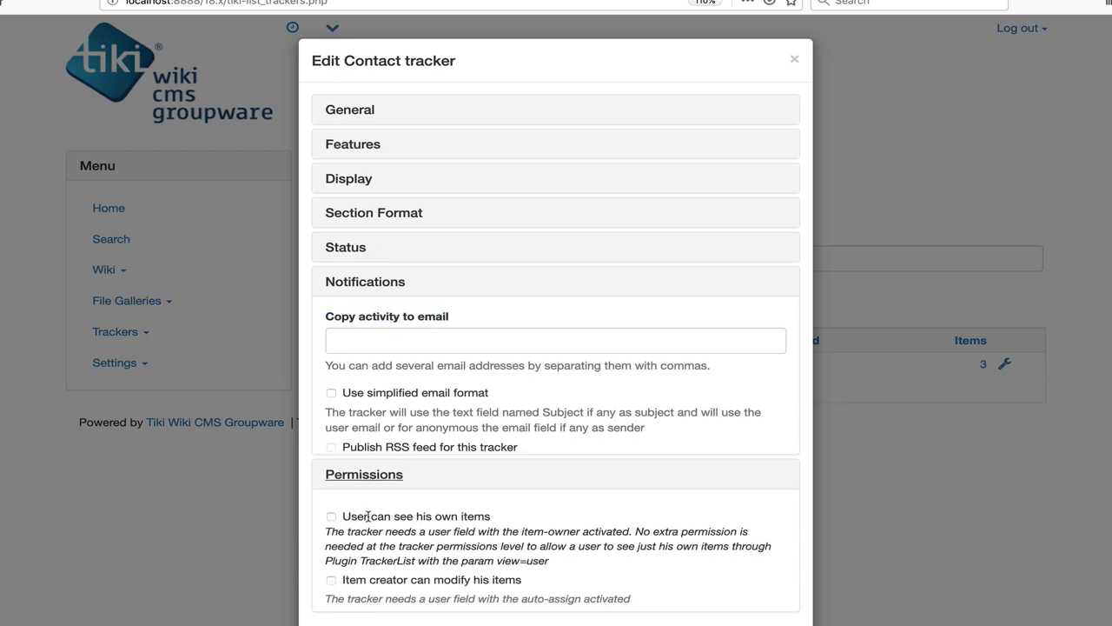
{"action": "scroll", "coordinate": [441, 501], "scroll_direction": "down", "scroll_amount": 3}
{"action": "scroll", "coordinate": [441, 500], "scroll_direction": "down", "scroll_amount": 2}
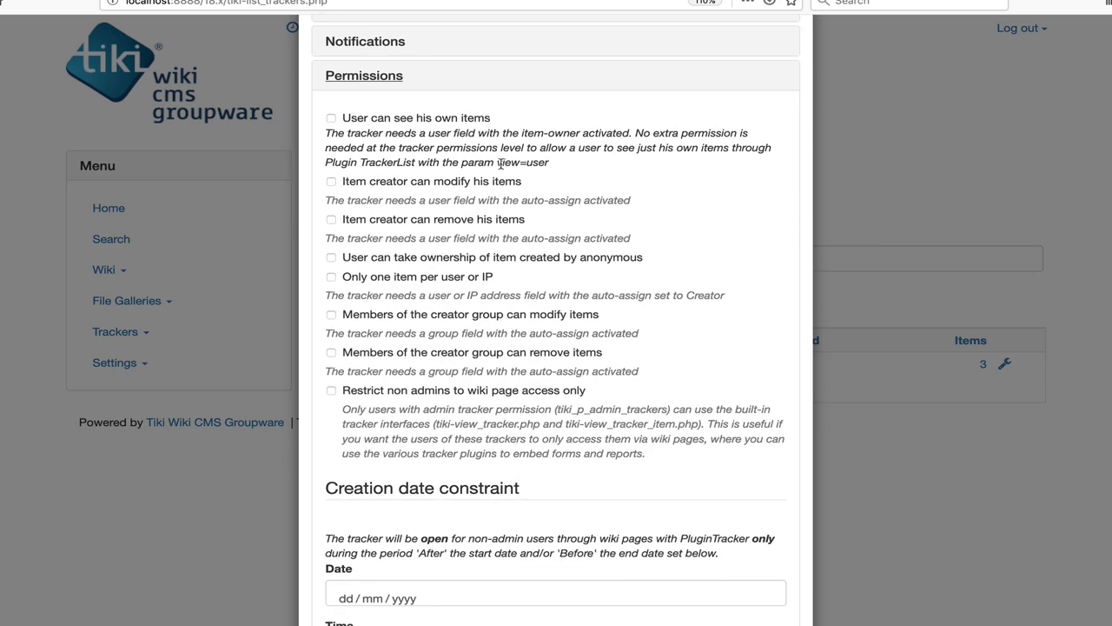
{"action": "scroll", "coordinate": [358, 378], "scroll_direction": "down", "scroll_amount": 3}
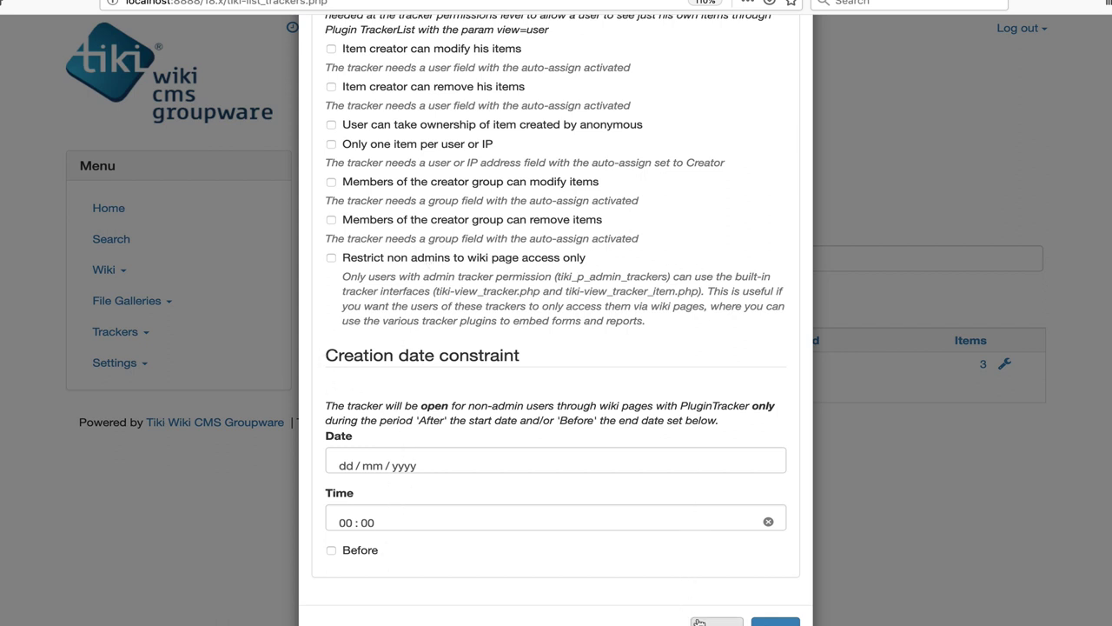
{"action": "left_click", "coordinate": [775, 620]}
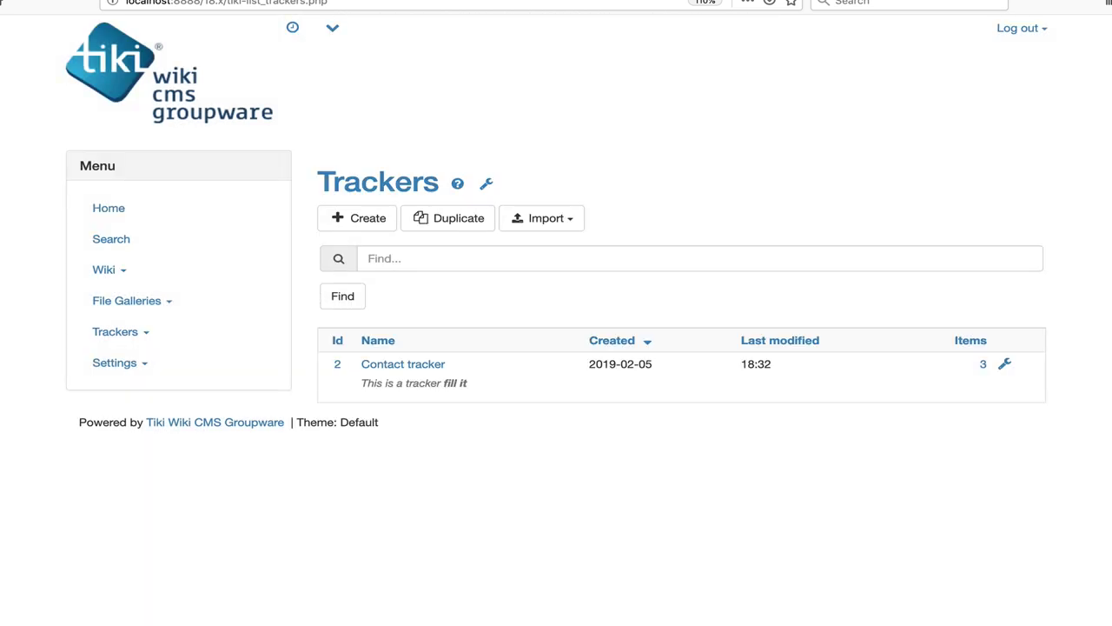
{"action": "left_click", "coordinate": [426, 365]}
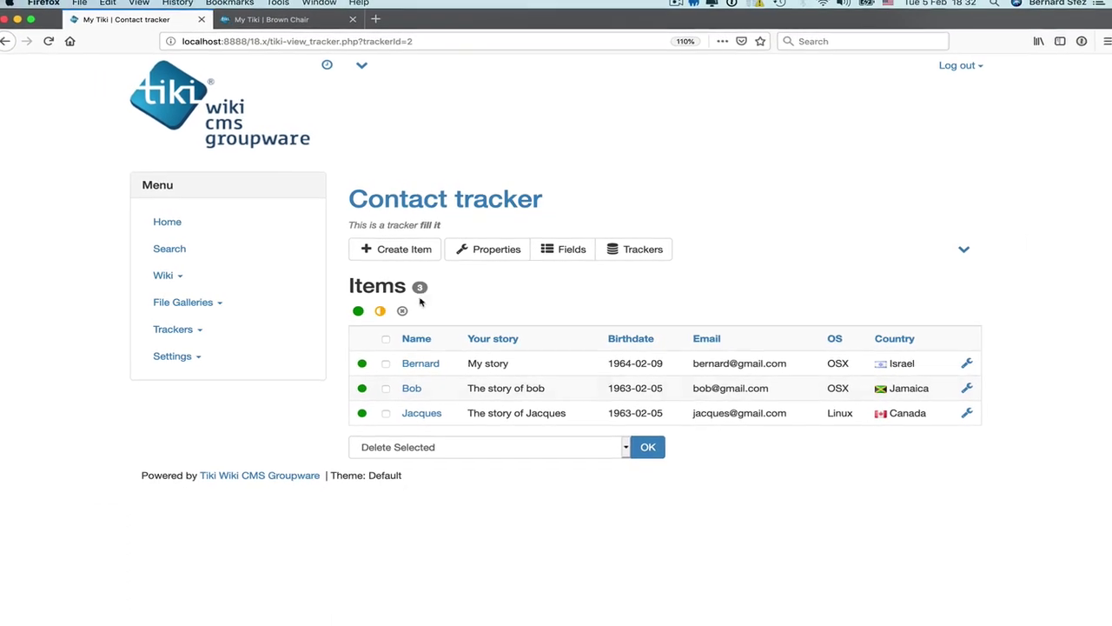
Step: Switch to the demo shop site and browse its storefront home page
{"action": "left_click", "coordinate": [320, 56]}
{"action": "left_click", "coordinate": [277, 24]}
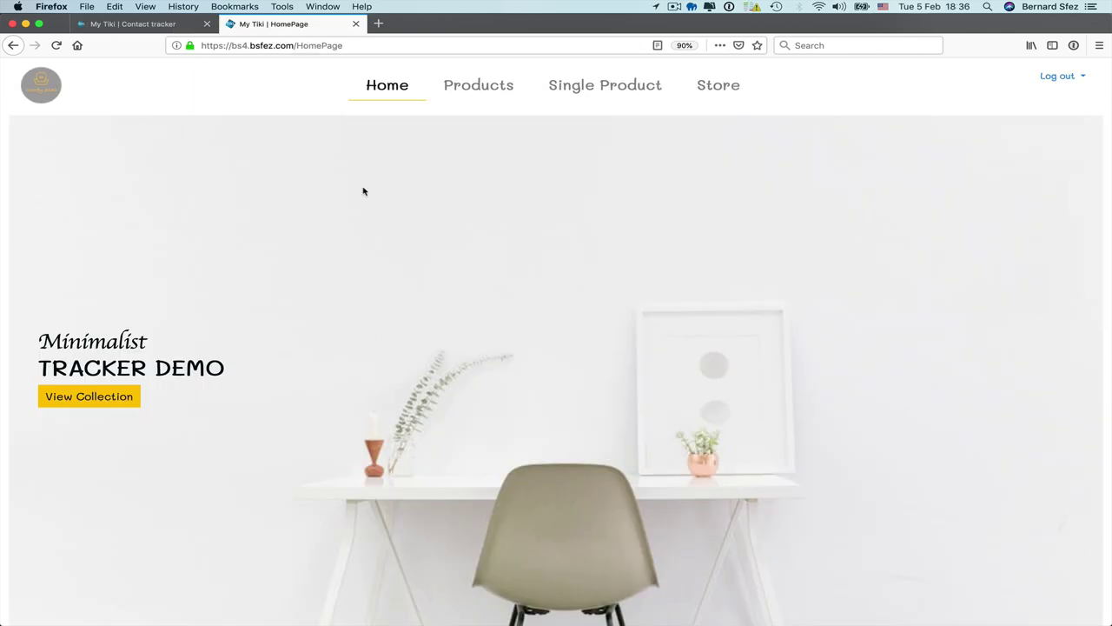
{"action": "scroll", "coordinate": [364, 191], "scroll_direction": "down", "scroll_amount": 15}
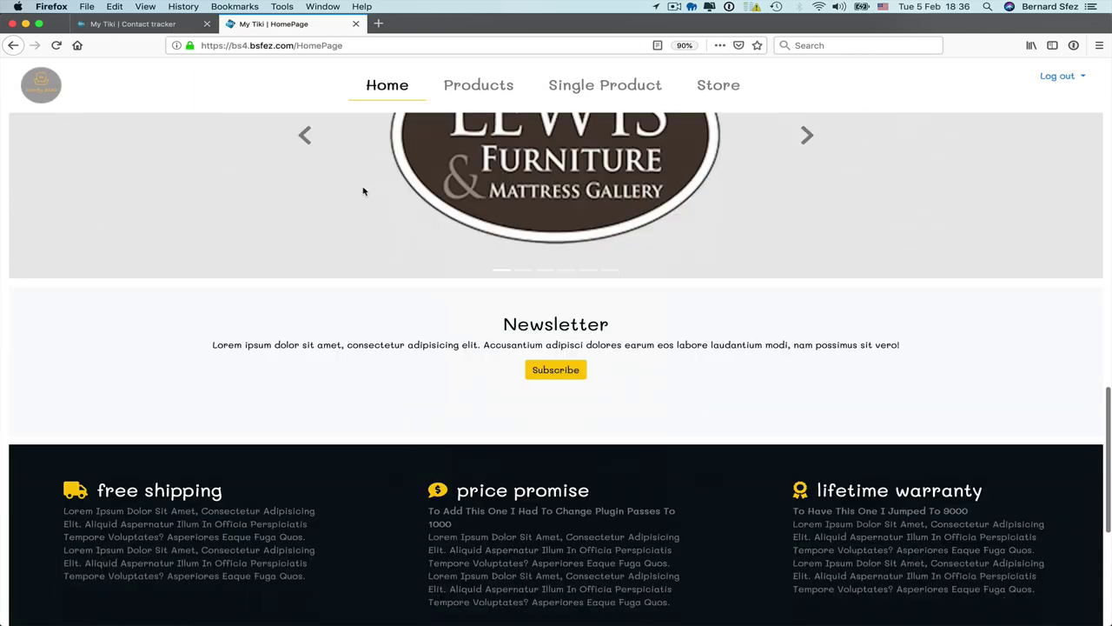
{"action": "scroll", "coordinate": [364, 191], "scroll_direction": "down", "scroll_amount": 5}
{"action": "scroll", "coordinate": [364, 191], "scroll_direction": "up", "scroll_amount": 6}
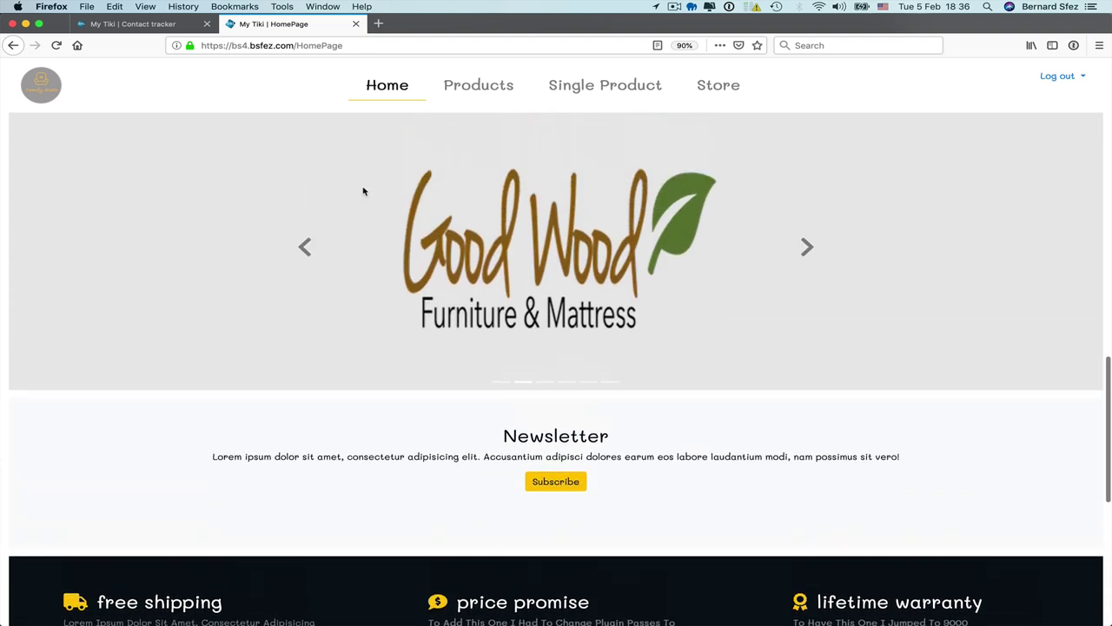
{"action": "scroll", "coordinate": [364, 191], "scroll_direction": "up", "scroll_amount": 6}
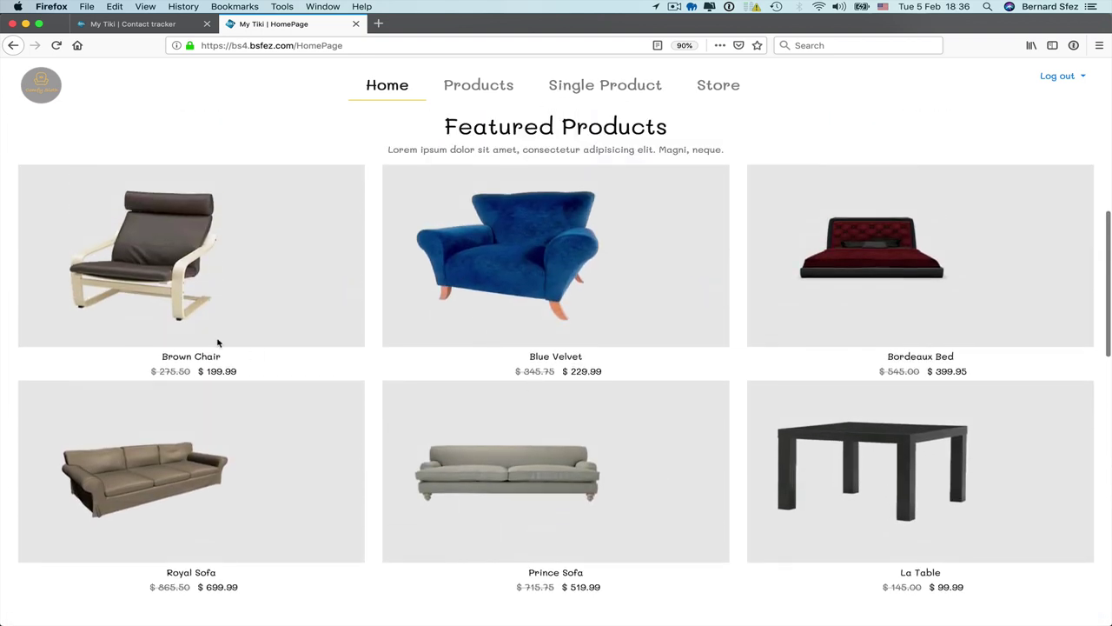
Step: Quick-view the Brown Chair product, close the preview, and bring up the footer Trackers menu
{"action": "left_click", "coordinate": [357, 265]}
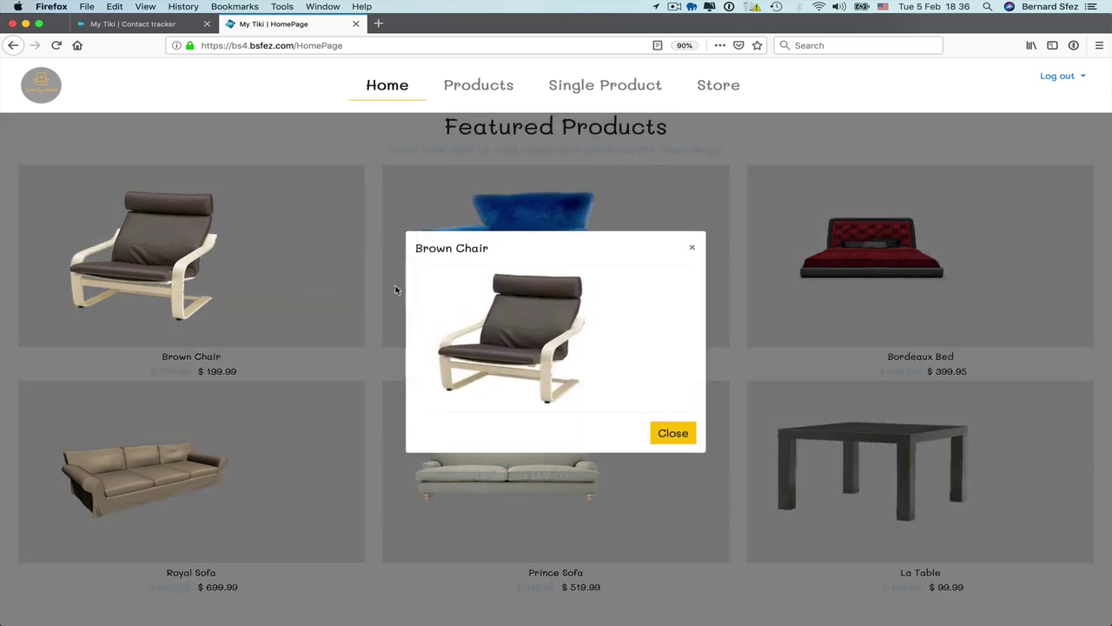
{"action": "left_click", "coordinate": [666, 432]}
{"action": "mouse_move", "coordinate": [269, 439]}
{"action": "scroll", "coordinate": [269, 439], "scroll_direction": "down", "scroll_amount": 10}
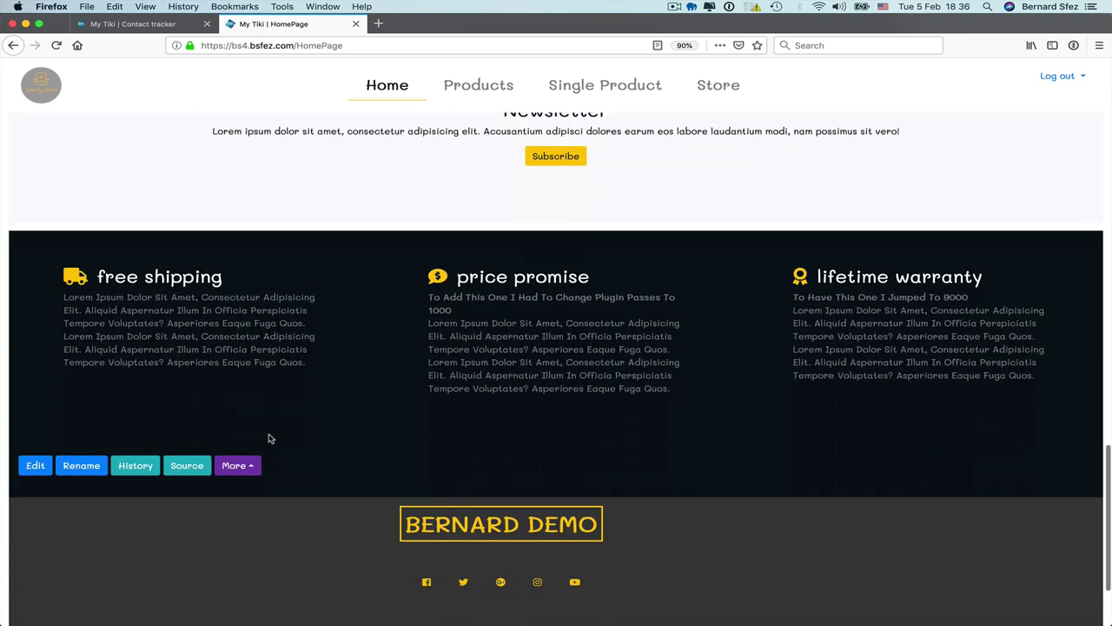
{"action": "scroll", "coordinate": [268, 438], "scroll_direction": "down", "scroll_amount": 3}
{"action": "left_click", "coordinate": [255, 589]}
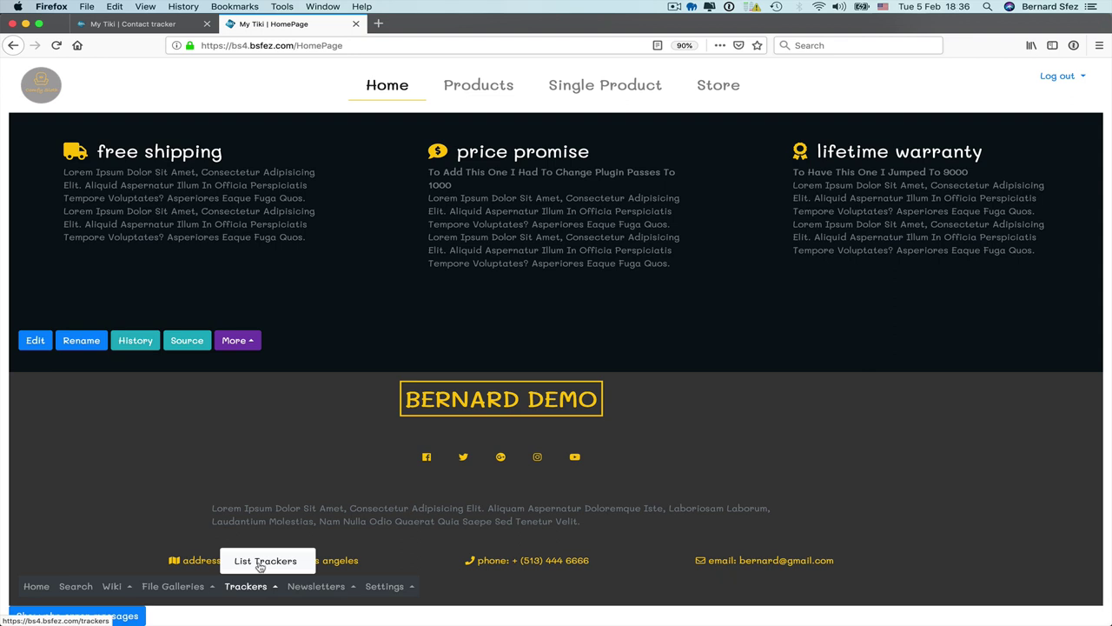
Step: Go from List Trackers to the Products tracker's items list
{"action": "left_click", "coordinate": [260, 563]}
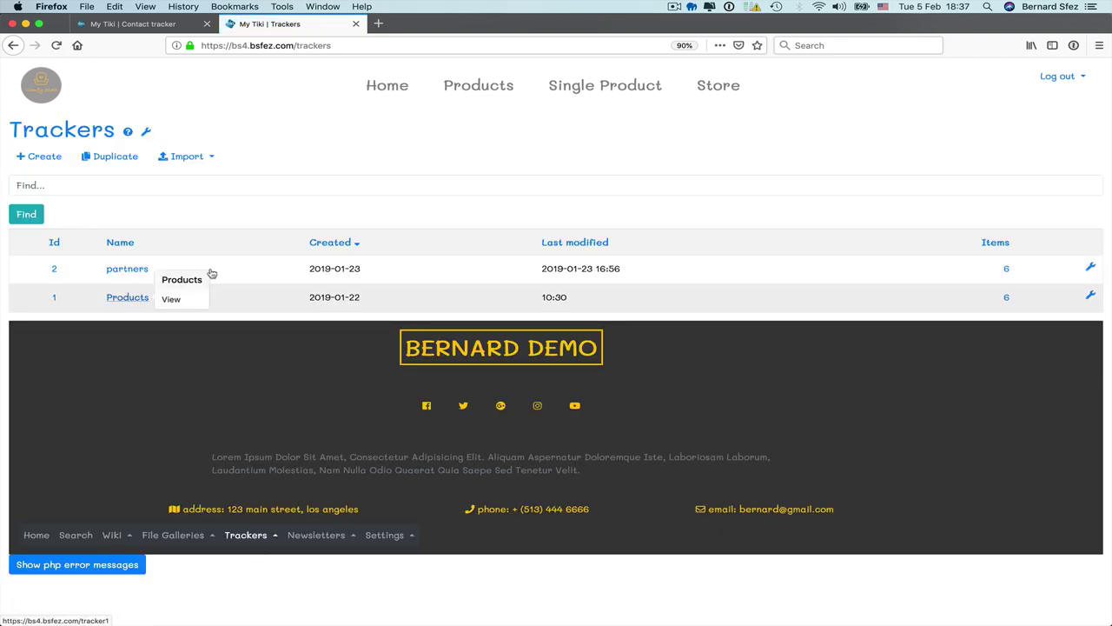
{"action": "mouse_move", "coordinate": [1092, 298]}
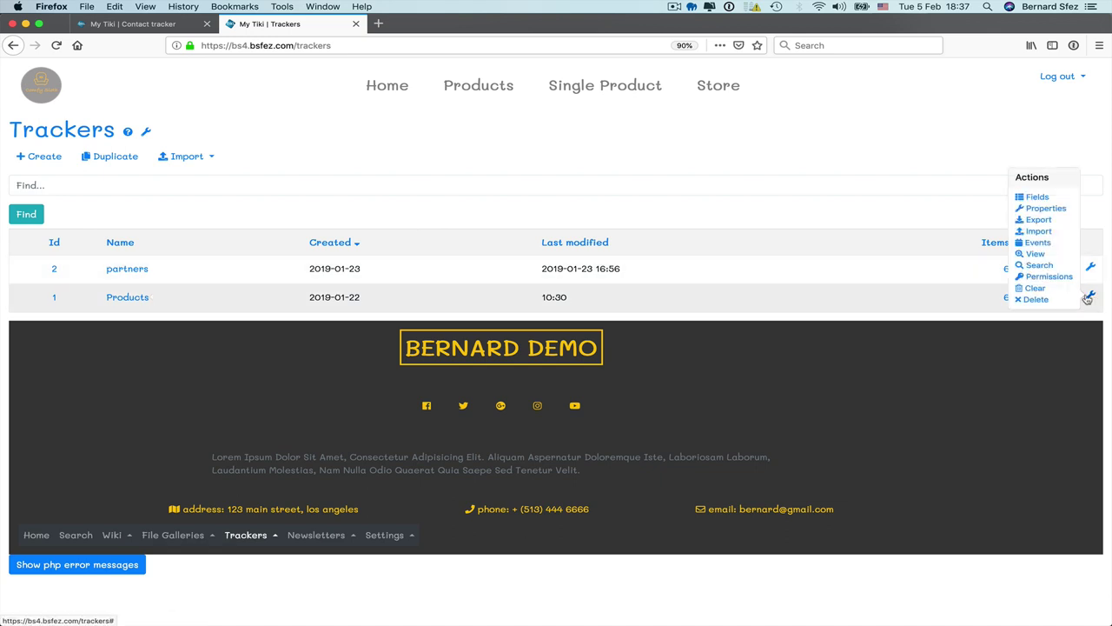
{"action": "left_click", "coordinate": [1037, 198]}
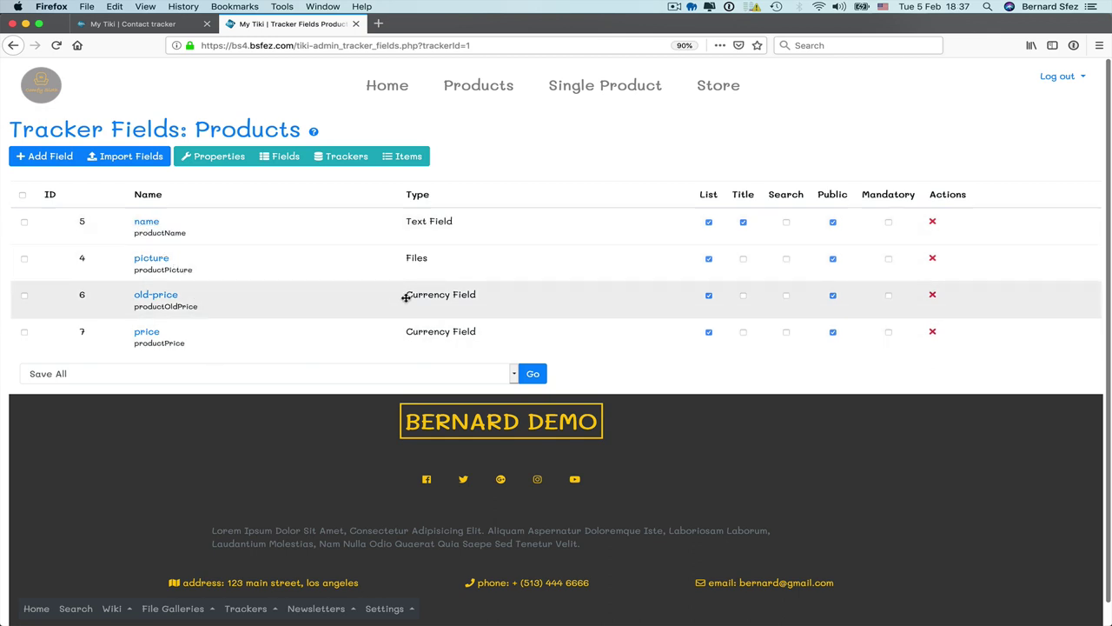
{"action": "left_click", "coordinate": [405, 157]}
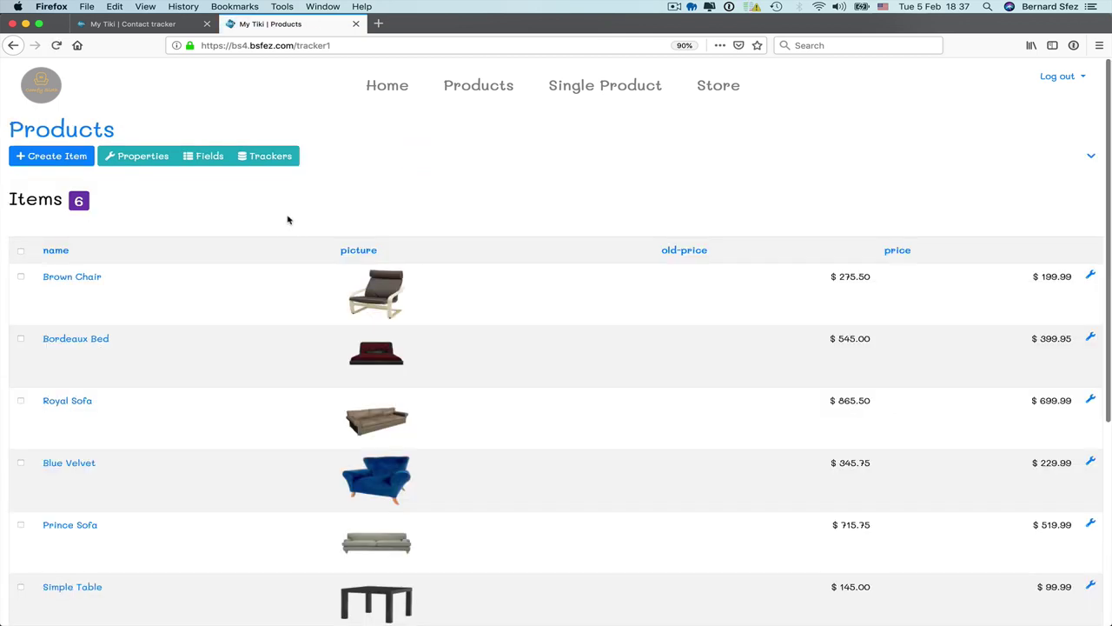
{"action": "scroll", "coordinate": [266, 296], "scroll_direction": "down", "scroll_amount": 5}
Step: Rename the Simple Table item to 'La Table' and save it
{"action": "left_click", "coordinate": [62, 322]}
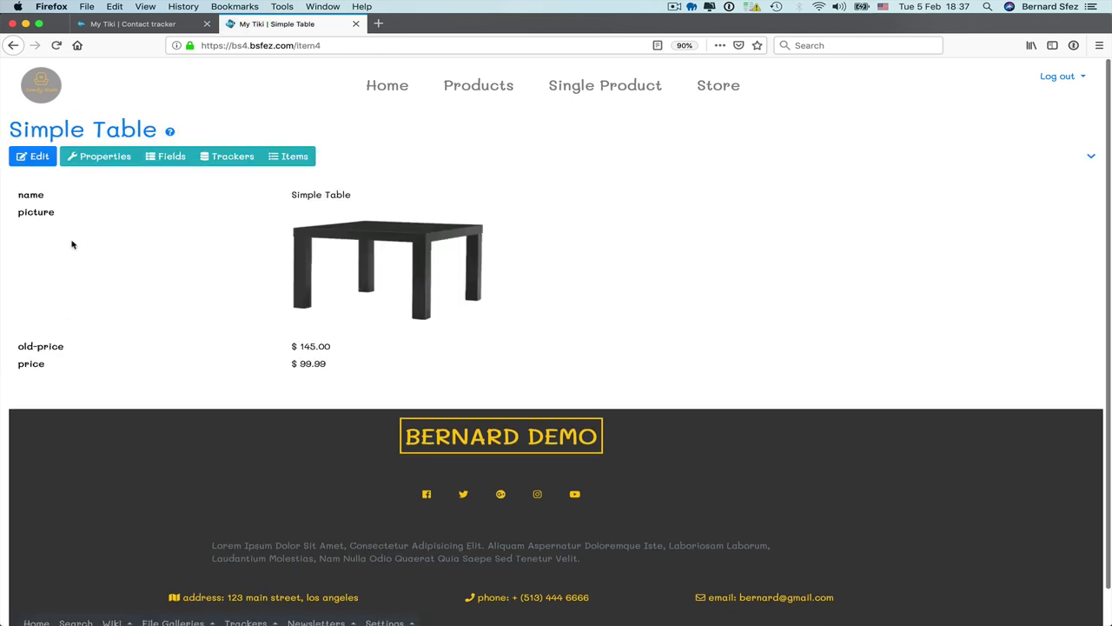
{"action": "left_click", "coordinate": [37, 156]}
{"action": "triple_click", "coordinate": [342, 149]}
{"action": "type", "text": "La Table"}
{"action": "left_click", "coordinate": [768, 368]}
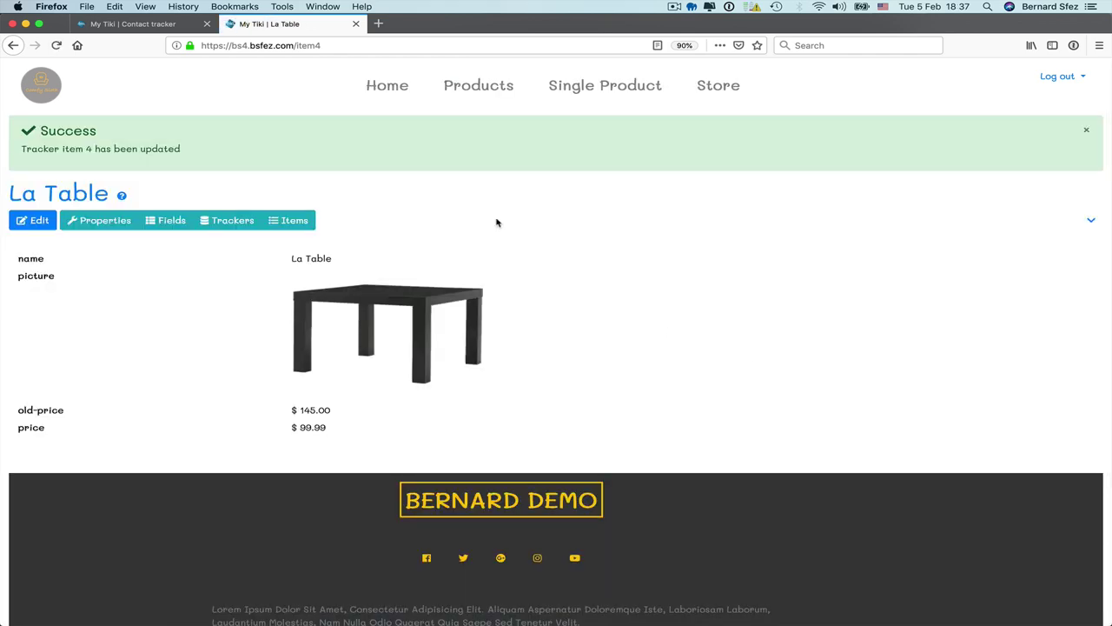
Step: Go to the home page and find La Table at $99.99 in the Featured Products grid
{"action": "left_click", "coordinate": [391, 86]}
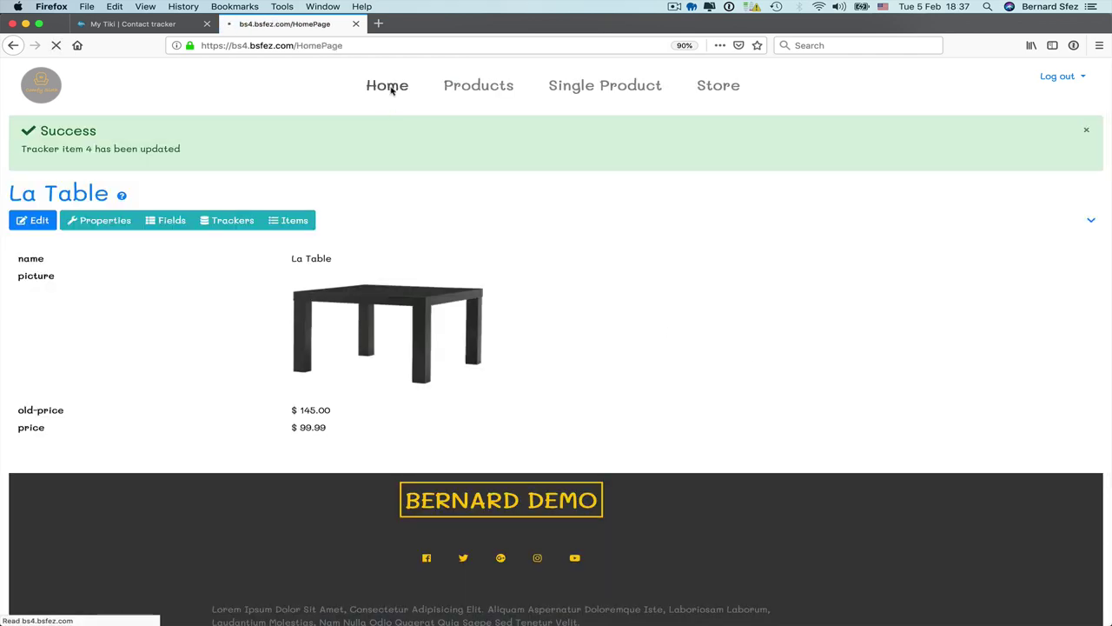
{"action": "scroll", "coordinate": [439, 365], "scroll_direction": "down", "scroll_amount": 10}
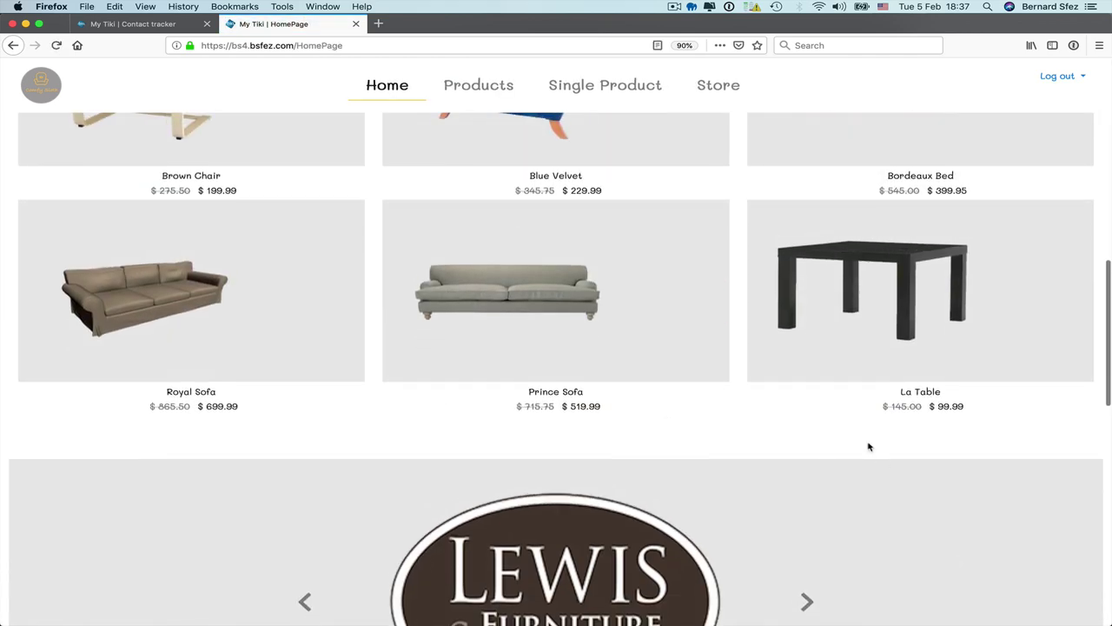
{"action": "left_click_drag", "start_coordinate": [898, 392], "coordinate": [947, 394]}
{"action": "left_click", "coordinate": [808, 433]}
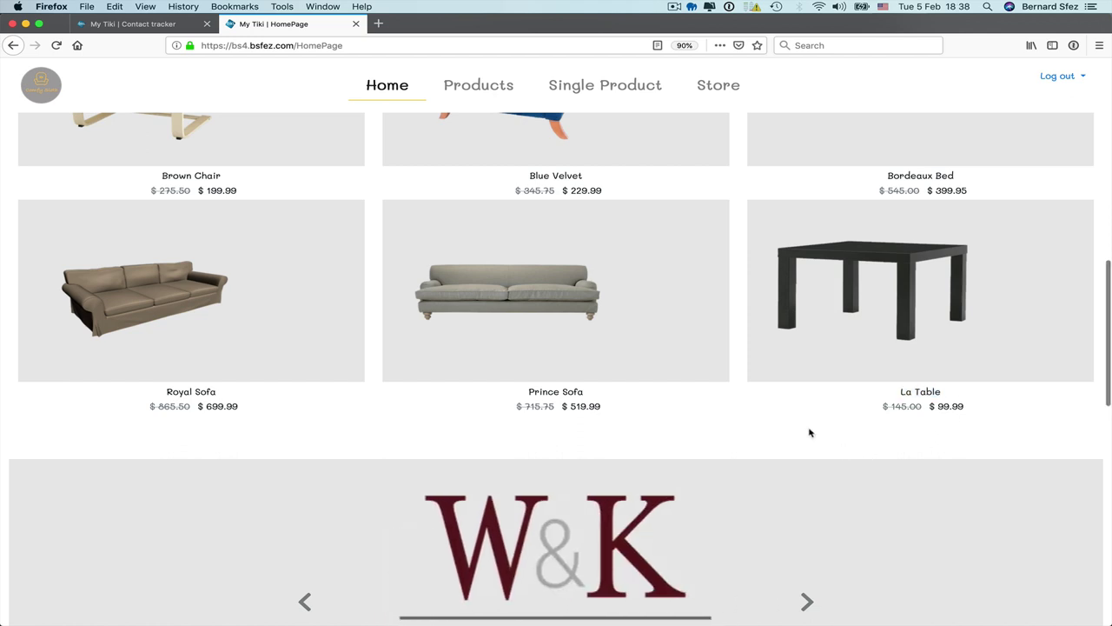
{"action": "scroll", "coordinate": [809, 432], "scroll_direction": "up", "scroll_amount": 3}
{"action": "scroll", "coordinate": [808, 433], "scroll_direction": "up", "scroll_amount": 1}
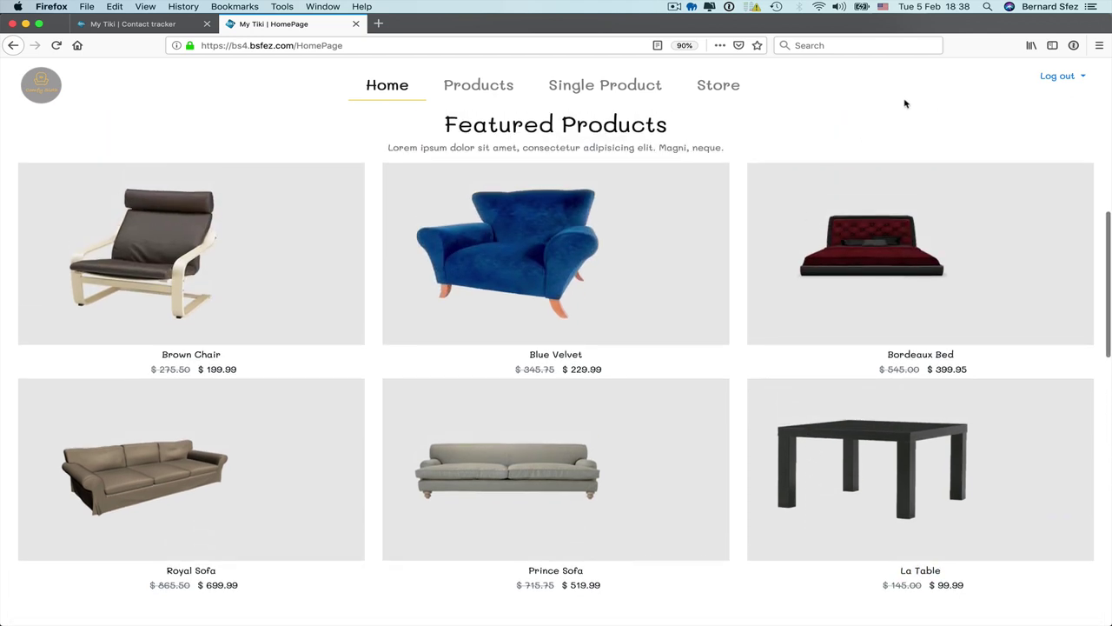
{"action": "scroll", "coordinate": [336, 313], "scroll_direction": "up", "scroll_amount": 1}
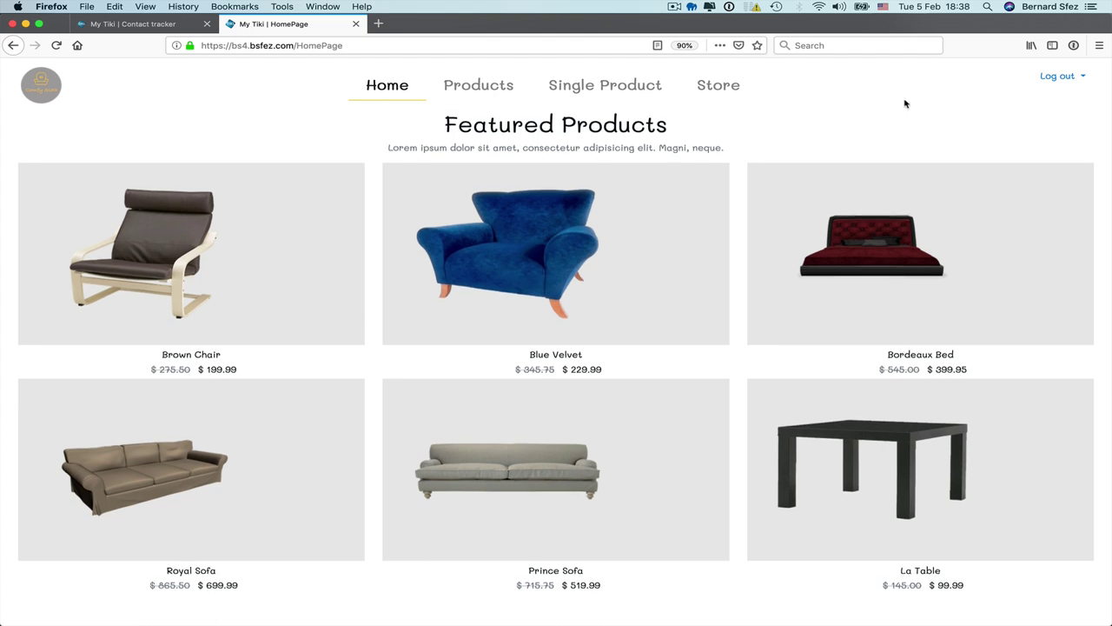
{"action": "scroll", "coordinate": [904, 103], "scroll_direction": "up", "scroll_amount": 5}
{"action": "scroll", "coordinate": [920, 124], "scroll_direction": "down", "scroll_amount": 10}
{"action": "scroll", "coordinate": [947, 122], "scroll_direction": "down", "scroll_amount": 10}
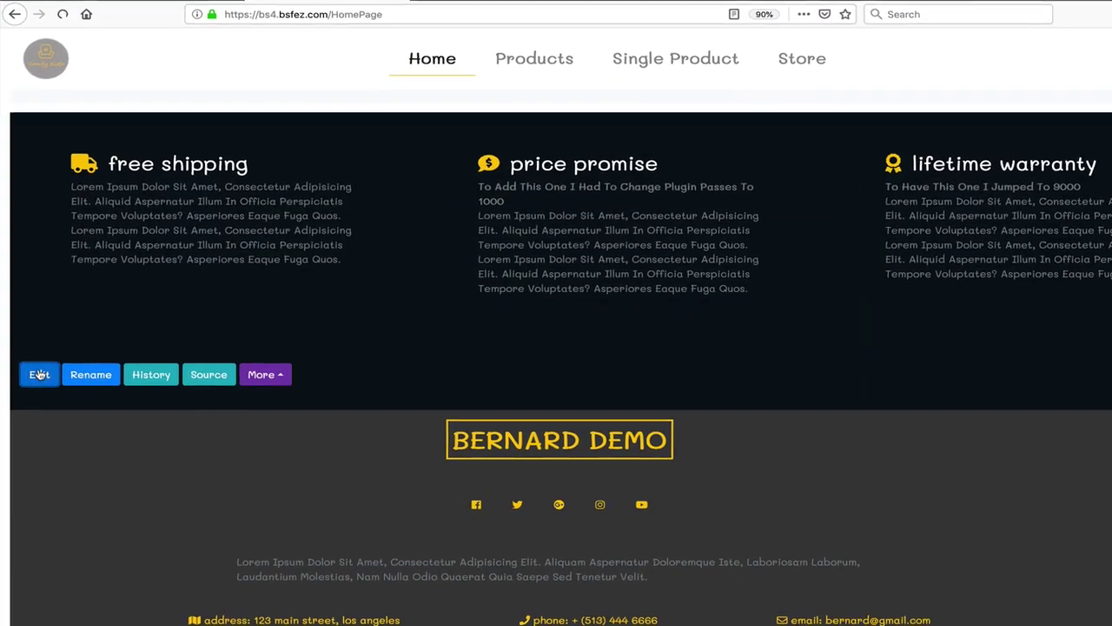
Step: Open HomePage for editing and locate the LIST block that builds Featured Products
{"action": "left_click", "coordinate": [37, 371]}
{"action": "scroll", "coordinate": [22, 269], "scroll_direction": "down", "scroll_amount": 5}
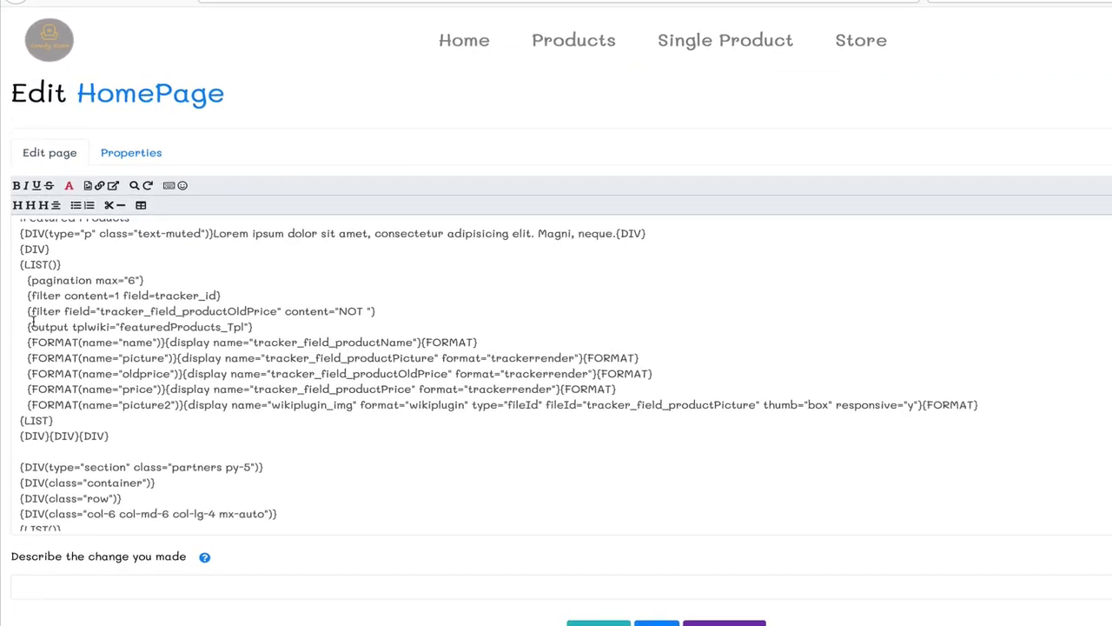
{"action": "left_click_drag", "start_coordinate": [21, 263], "coordinate": [111, 439]}
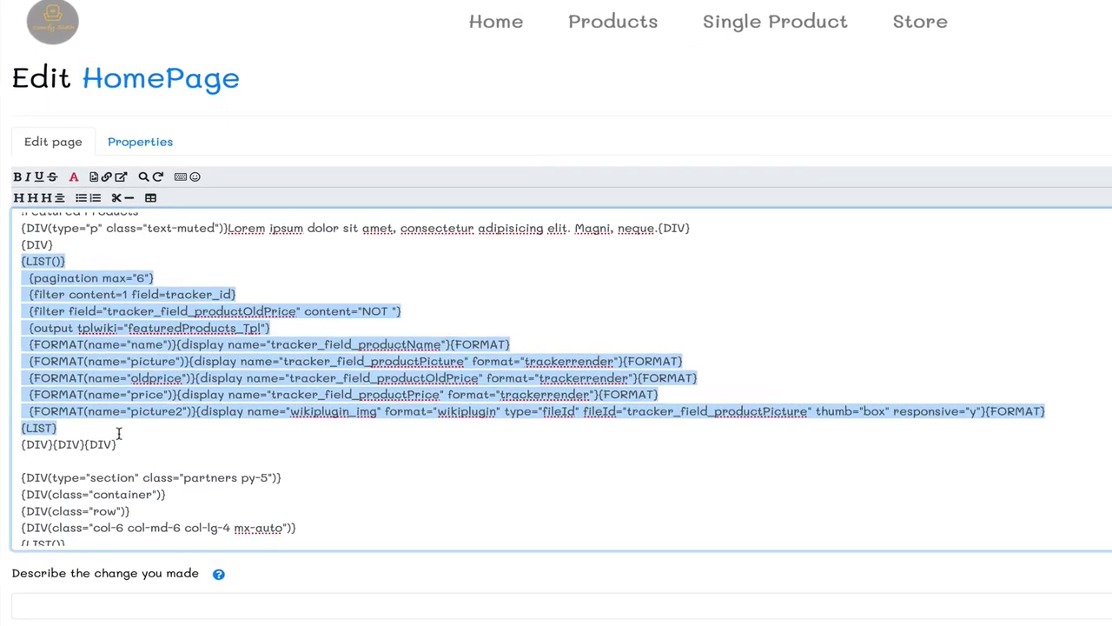
{"action": "left_click", "coordinate": [229, 461]}
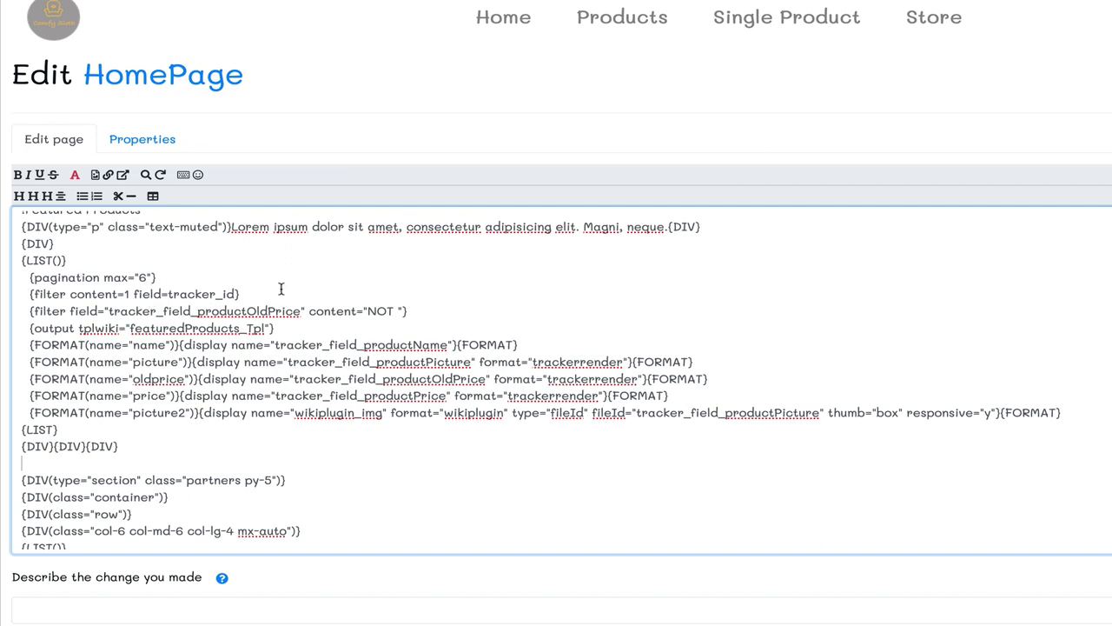
Step: Inspect the LIST plugin's tracker_id filter, FORMAT fields and featuredProducts_Tpl template name
{"action": "left_click_drag", "start_coordinate": [241, 293], "coordinate": [439, 311]}
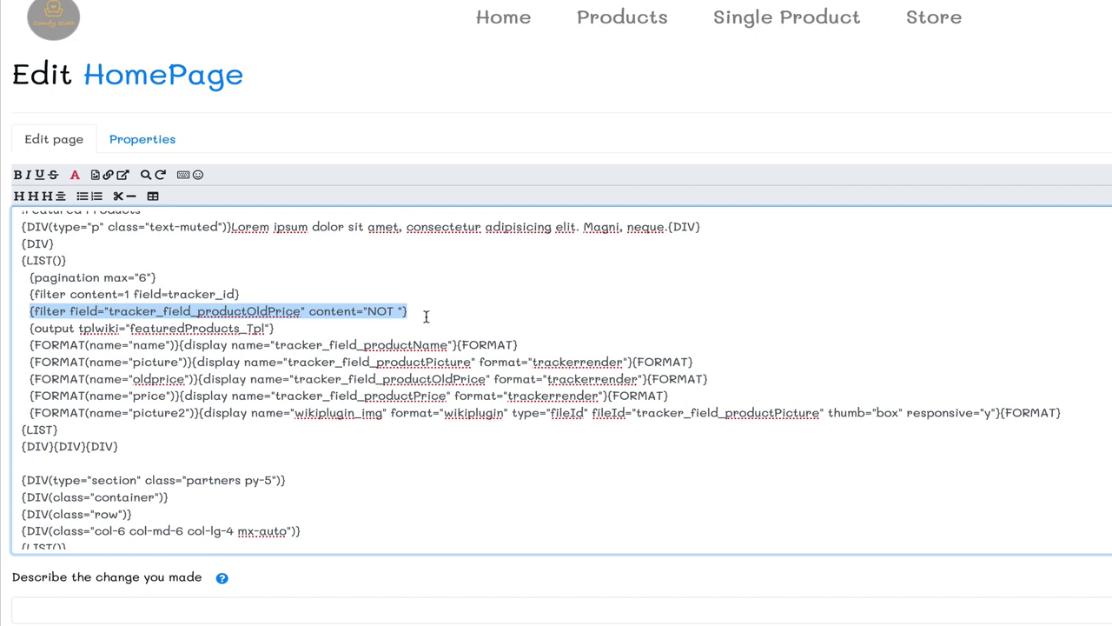
{"action": "left_click_drag", "start_coordinate": [318, 344], "coordinate": [477, 414]}
{"action": "left_click", "coordinate": [719, 391]}
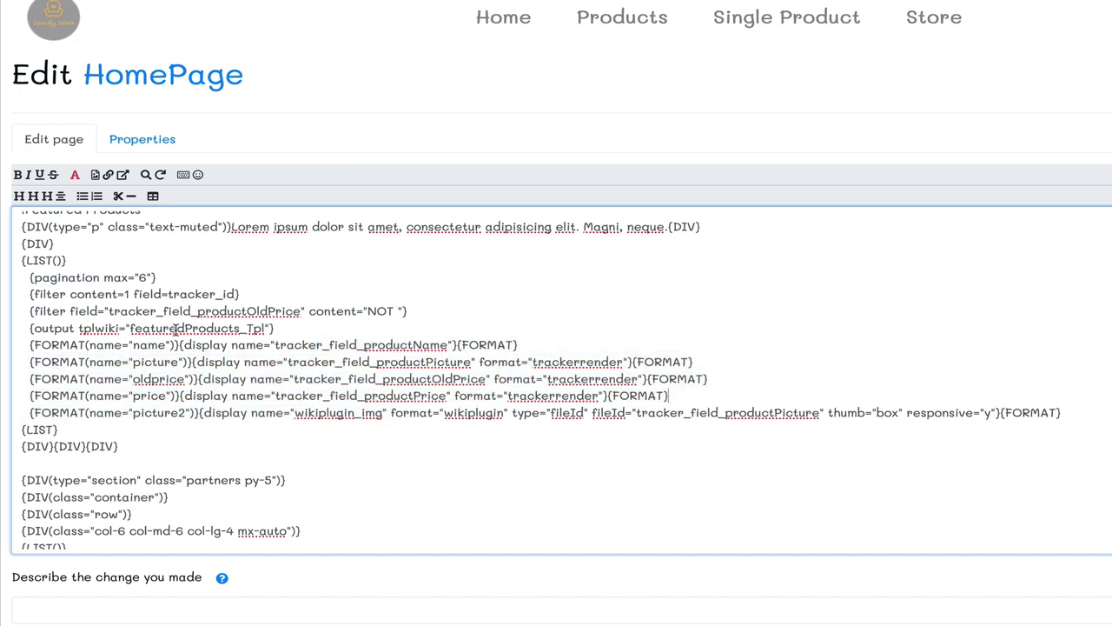
{"action": "double_click", "coordinate": [163, 328]}
{"action": "key", "text": "ctrl+c"}
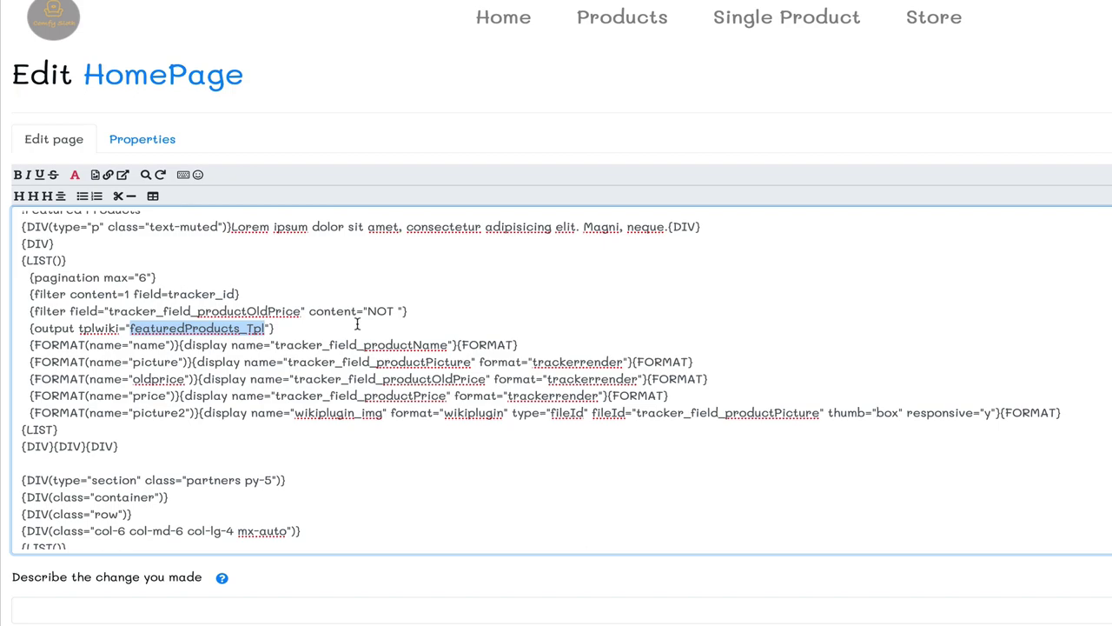
{"action": "double_click", "coordinate": [453, 24]}
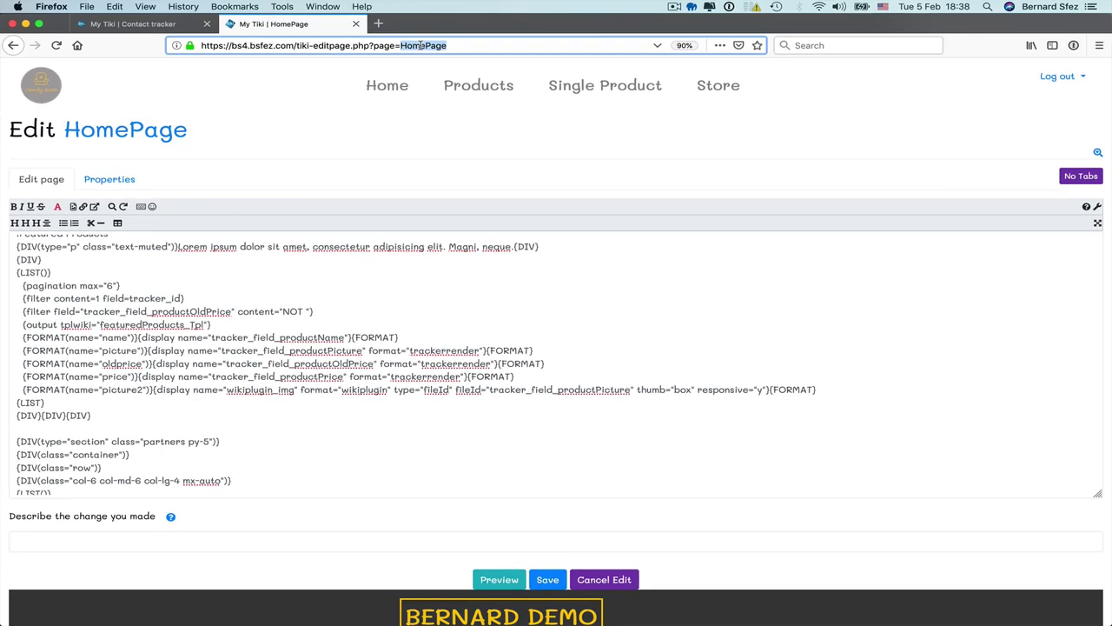
Step: Load featuredProducts_Tpl via the URL, review its product card and {$row.price} markup, then cancel editing
{"action": "key", "text": "ctrl+v"}
{"action": "key", "text": "Return"}
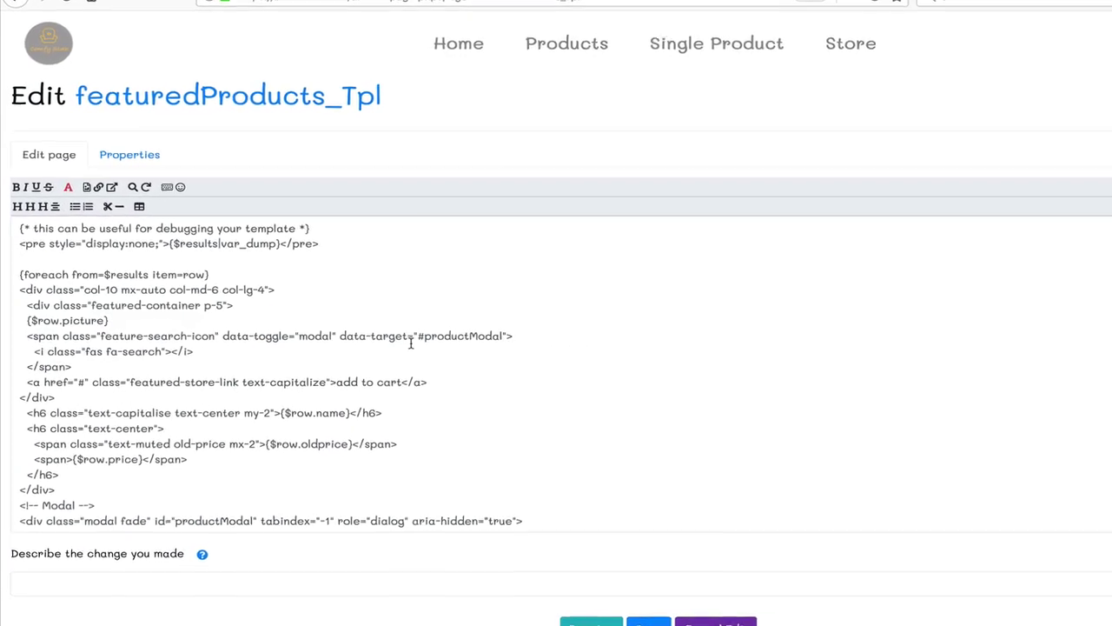
{"action": "left_click_drag", "start_coordinate": [20, 288], "coordinate": [113, 316]}
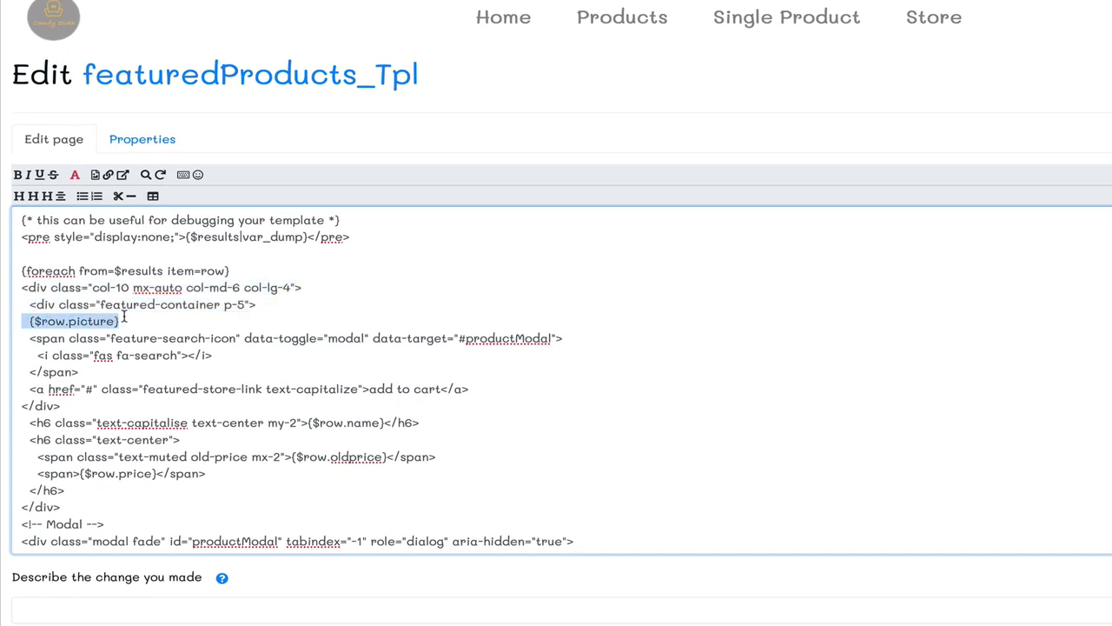
{"action": "scroll", "coordinate": [145, 357], "scroll_direction": "down", "scroll_amount": 1}
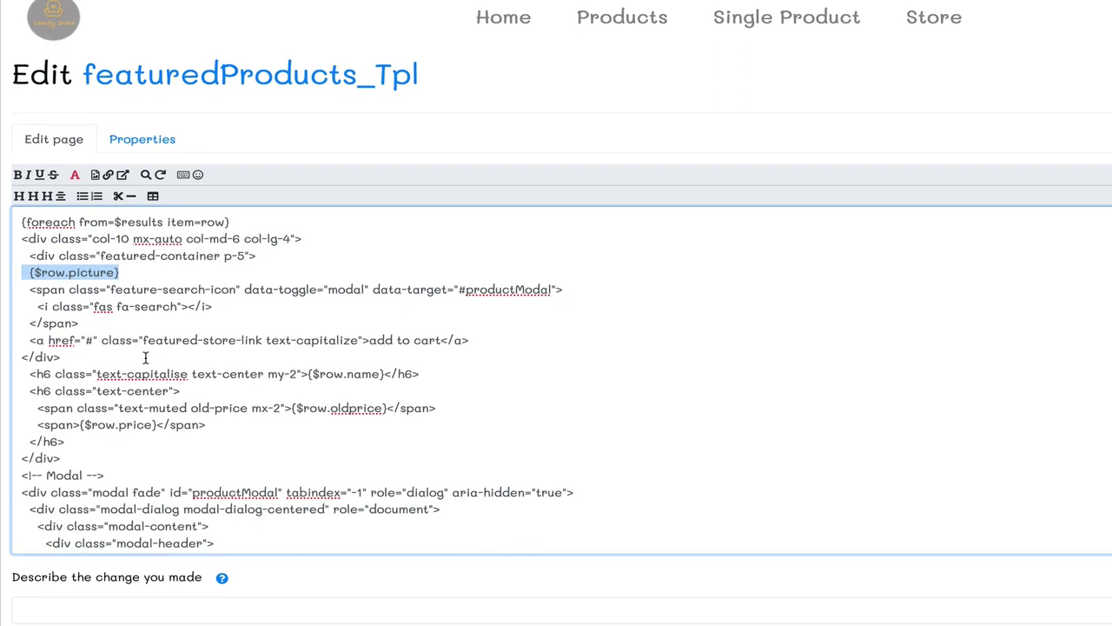
{"action": "scroll", "coordinate": [145, 357], "scroll_direction": "down", "scroll_amount": 1}
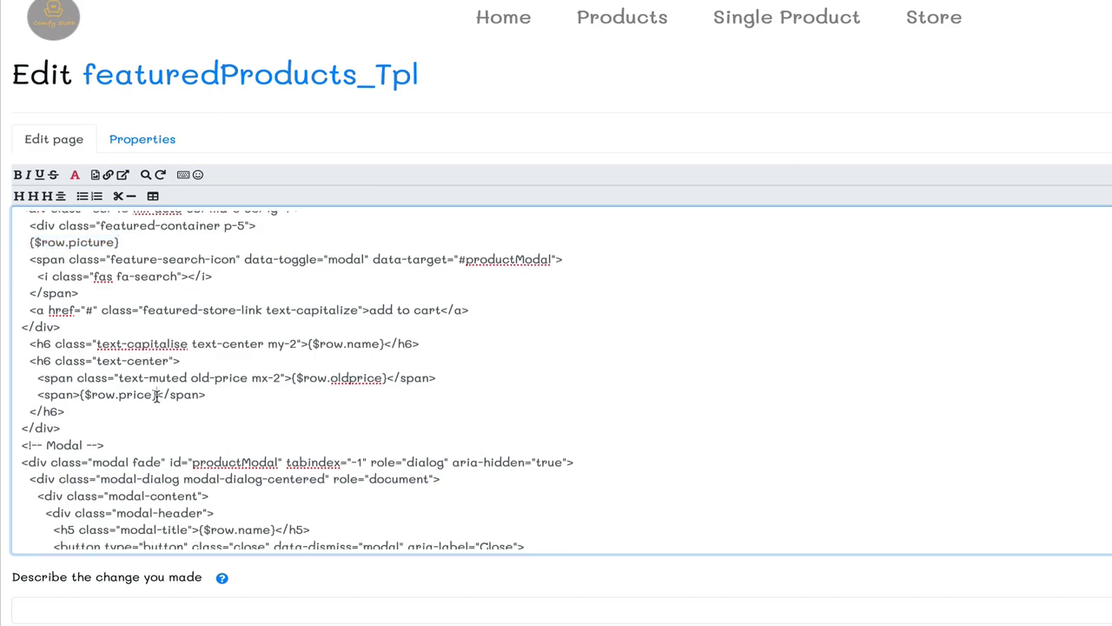
{"action": "left_click_drag", "start_coordinate": [162, 394], "coordinate": [79, 395]}
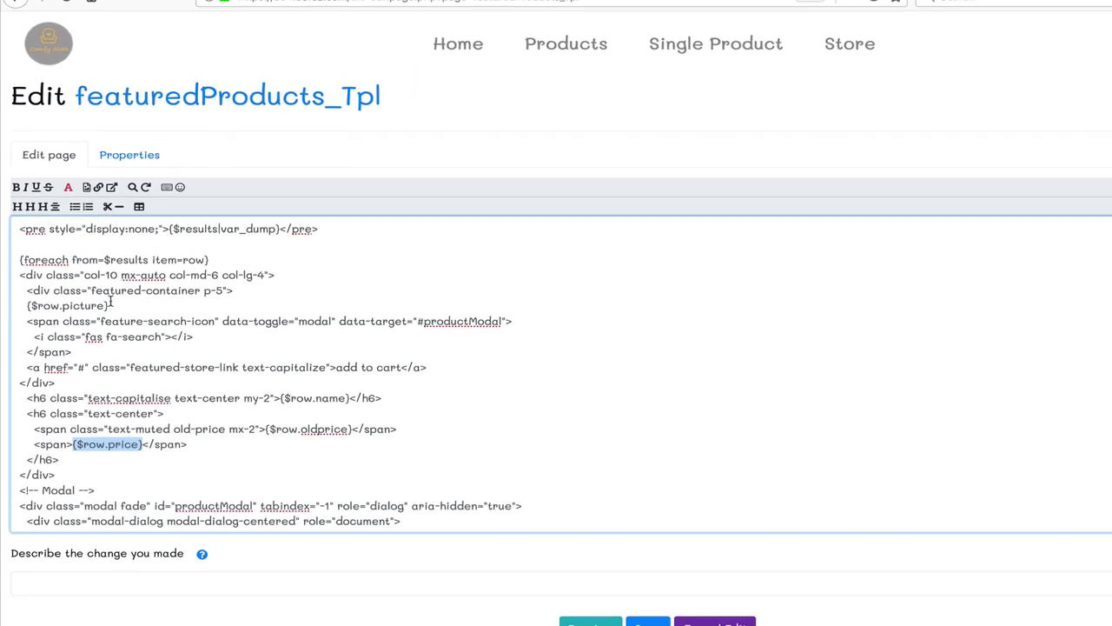
{"action": "scroll", "coordinate": [111, 301], "scroll_direction": "down", "scroll_amount": 6}
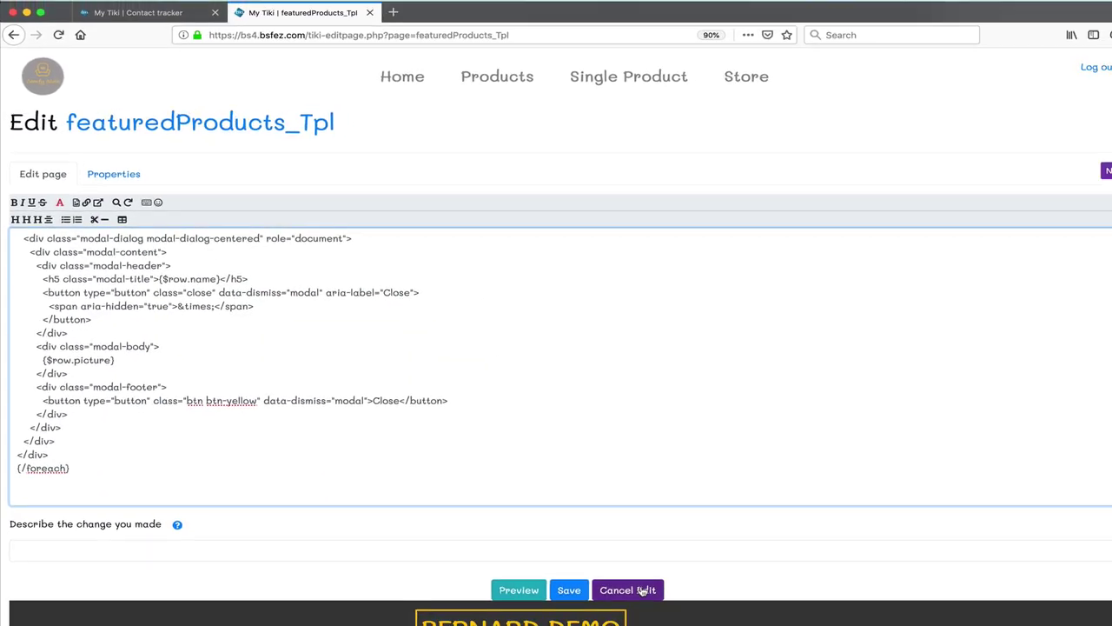
{"action": "left_click", "coordinate": [639, 590]}
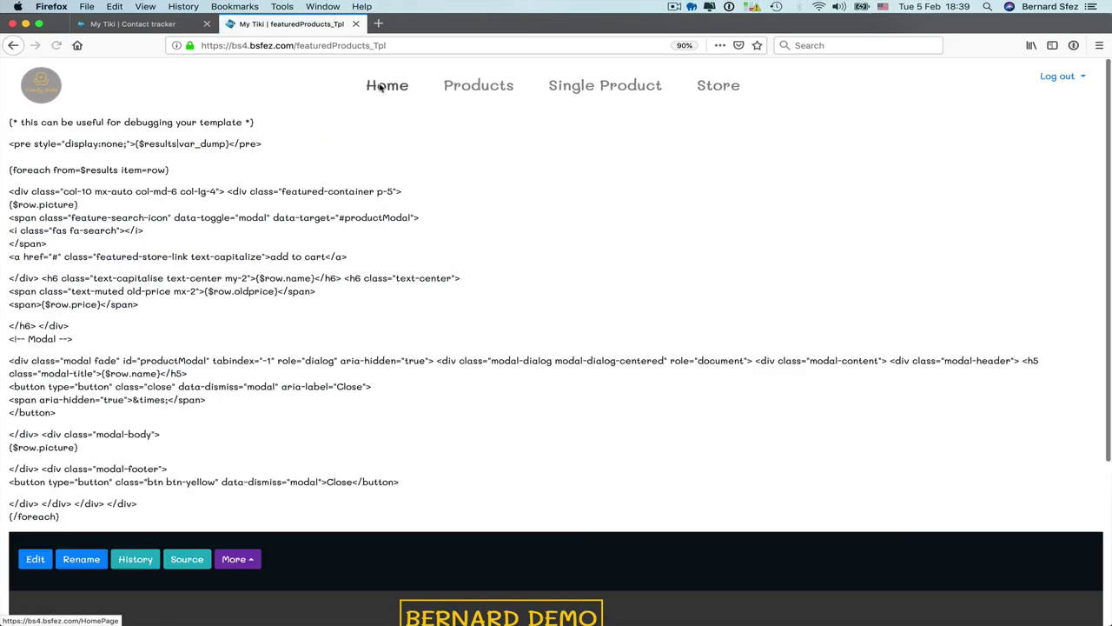
Step: Return to Home to see Brown Chair, Blue Velvet, Bordeaux Bed and La Table in Featured Products
{"action": "left_click", "coordinate": [380, 87]}
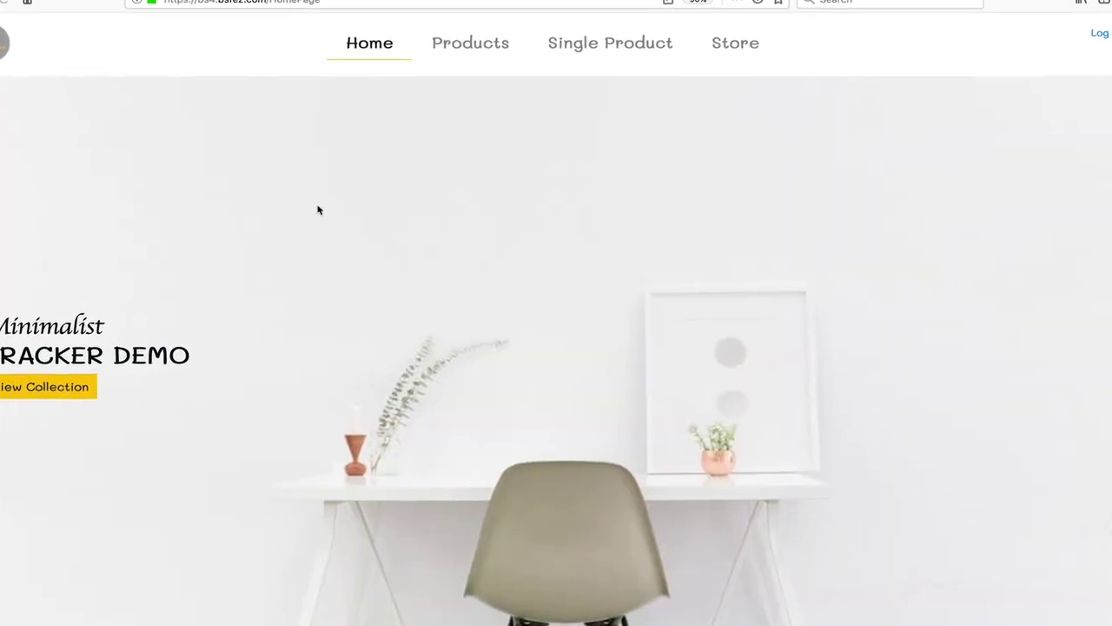
{"action": "scroll", "coordinate": [305, 278], "scroll_direction": "down", "scroll_amount": 10}
{"action": "scroll", "coordinate": [295, 279], "scroll_direction": "up", "scroll_amount": 5}
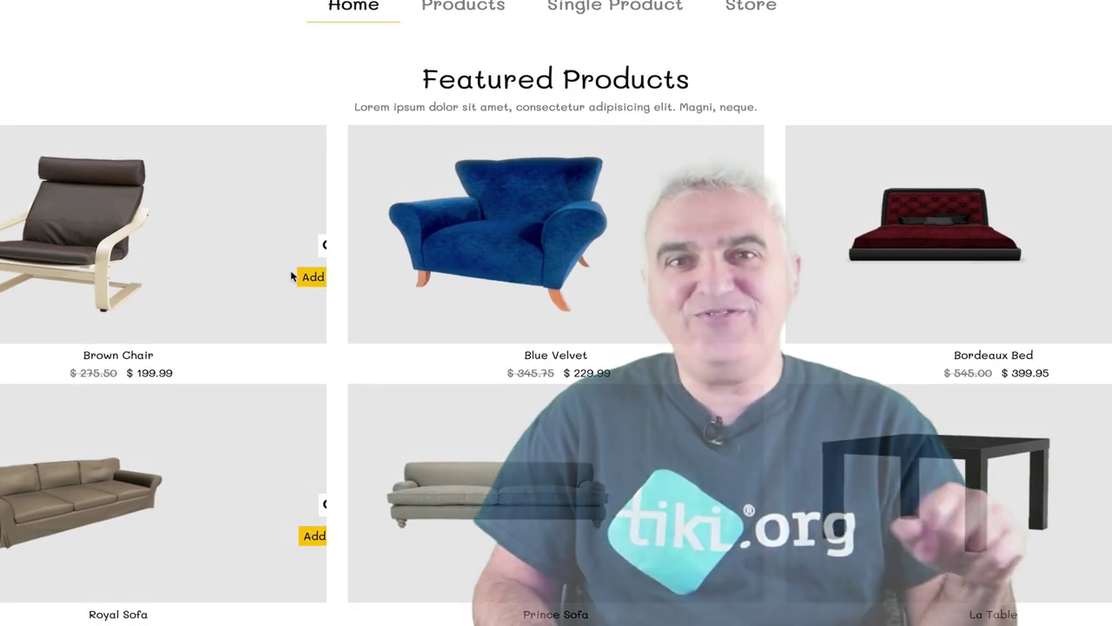